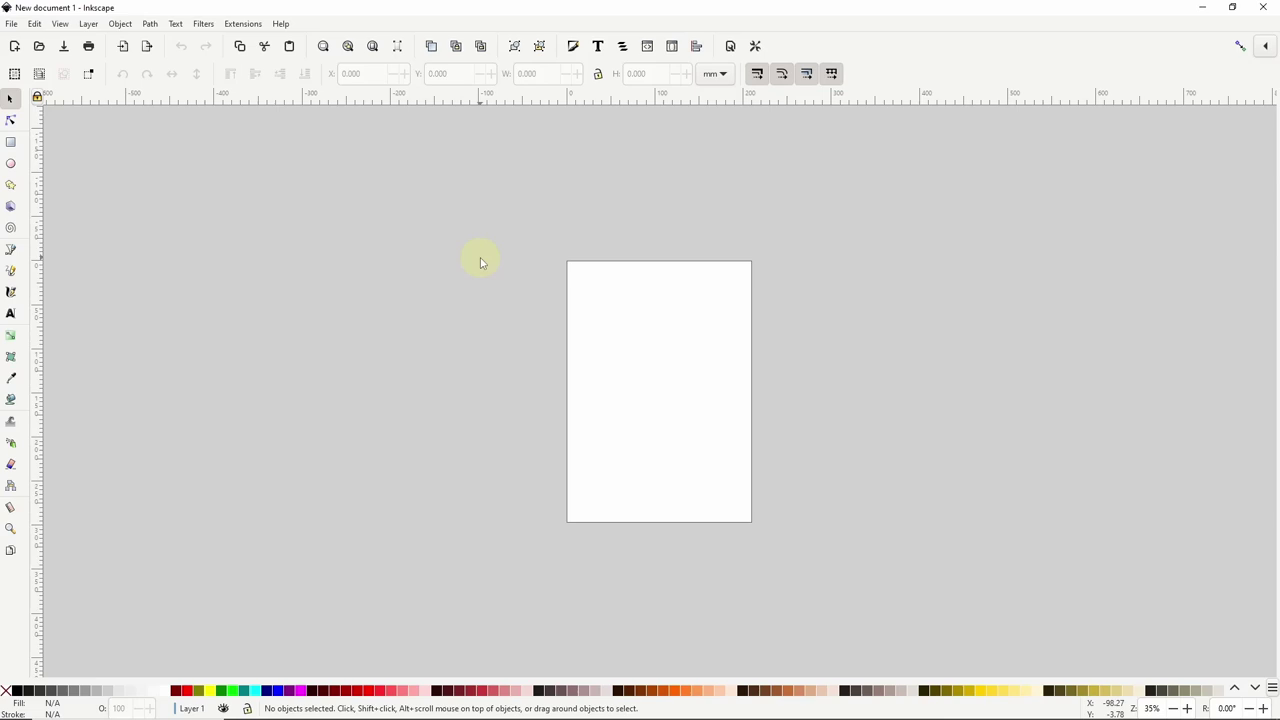
# - Open the SVG Font Editor and add a new font to the document
pyautogui.click(176, 24)
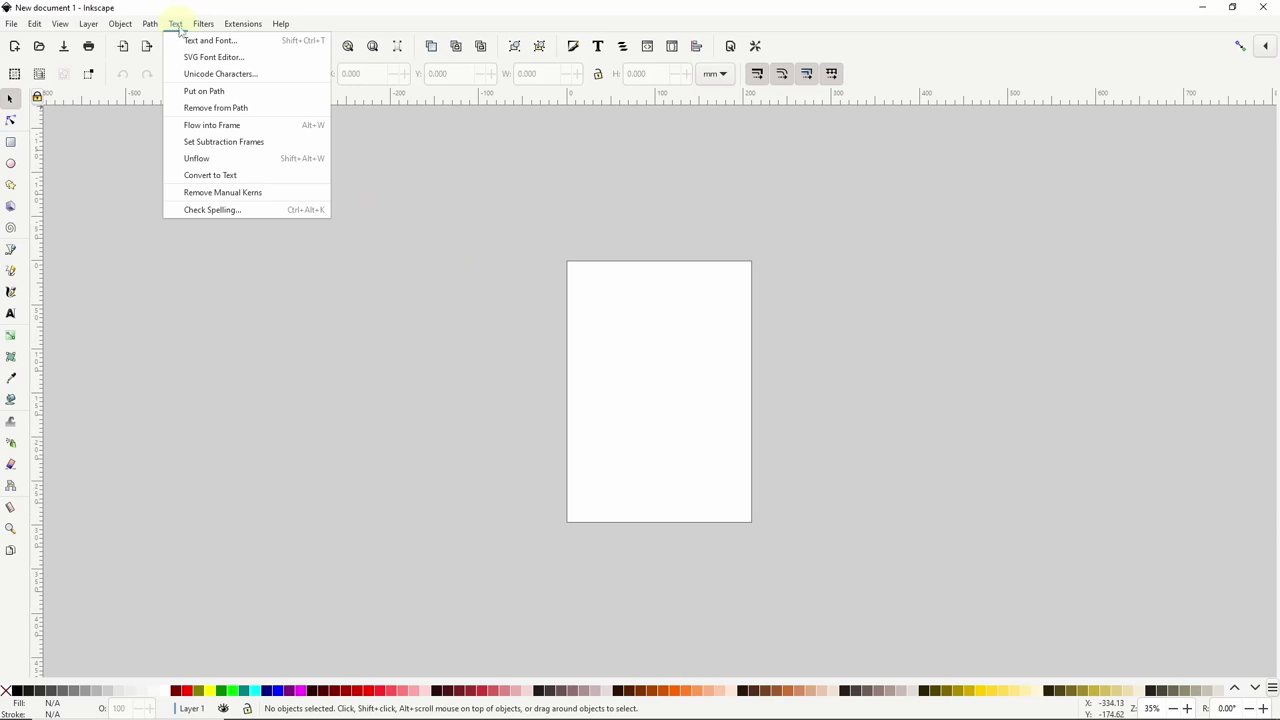
pyautogui.click(226, 59)
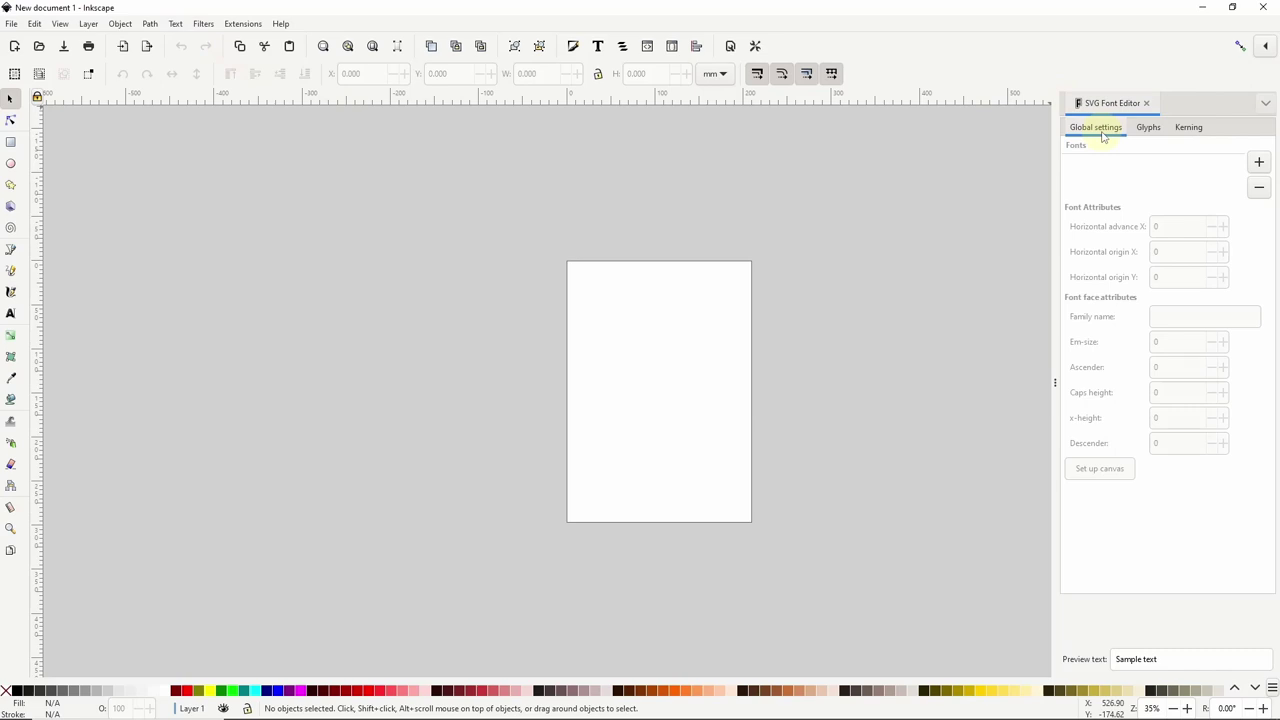
pyautogui.click(1259, 162)
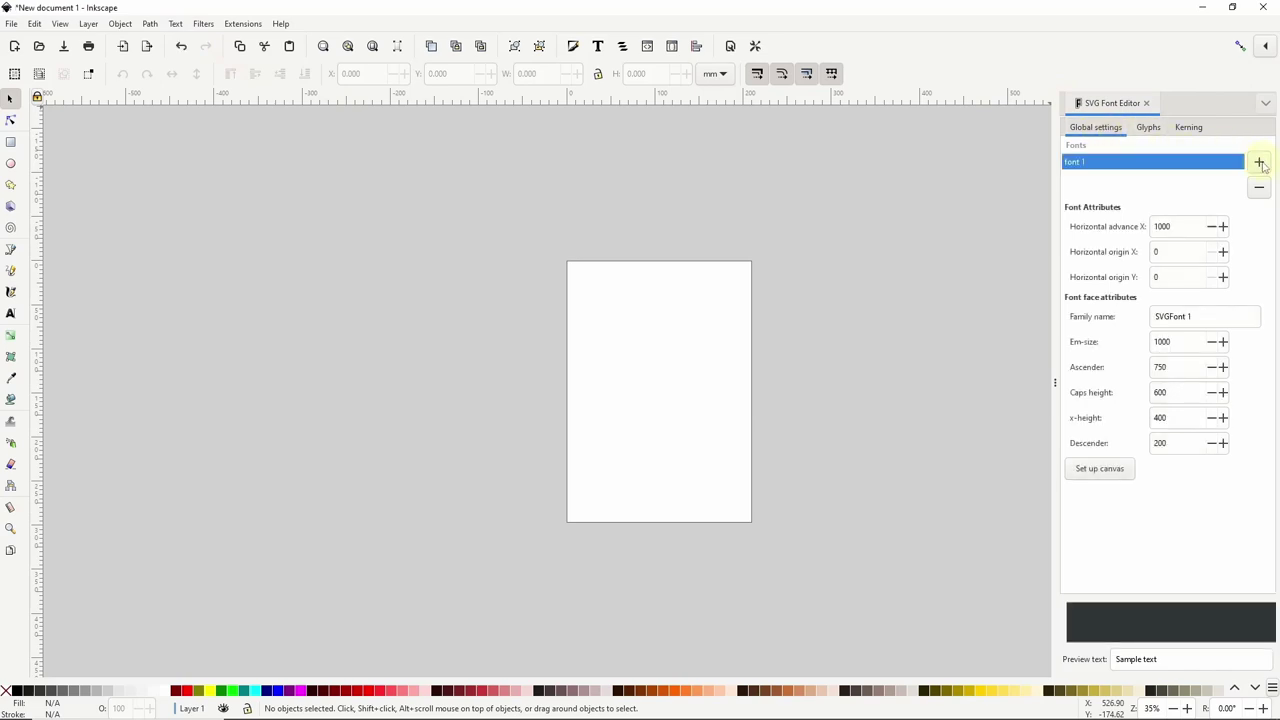
pyautogui.click(1094, 166)
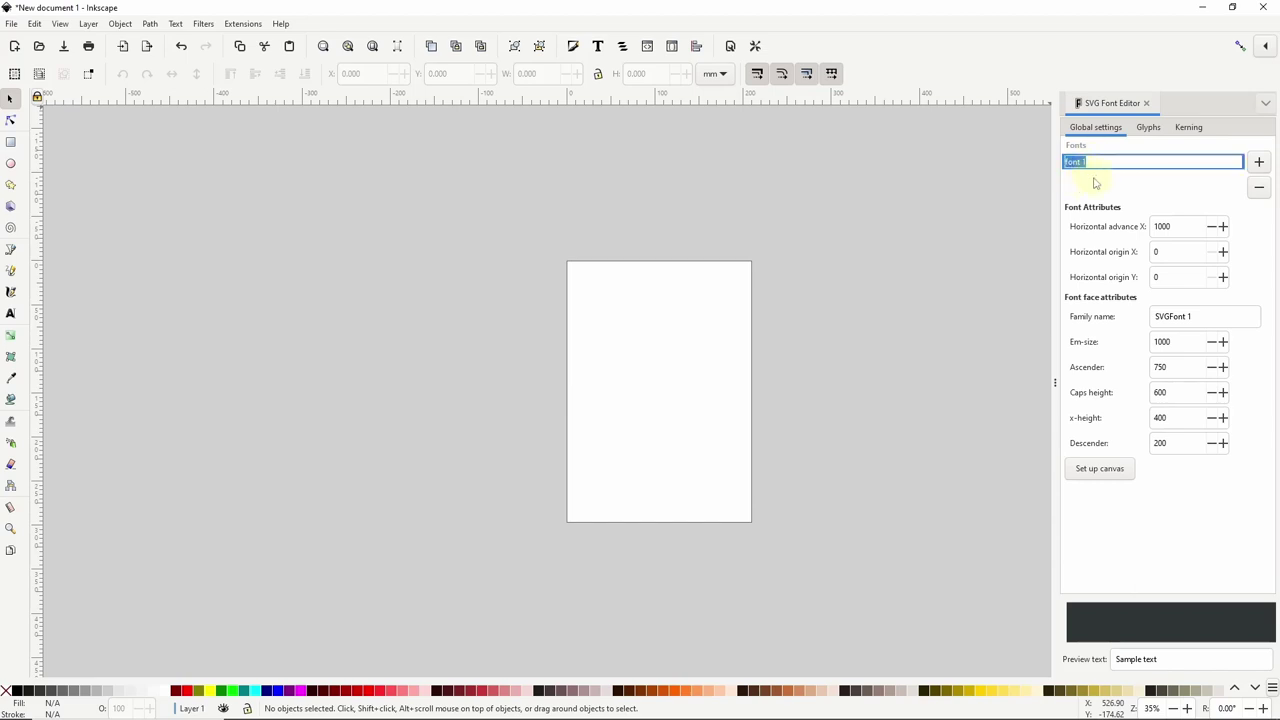
pyautogui.press('Escape')
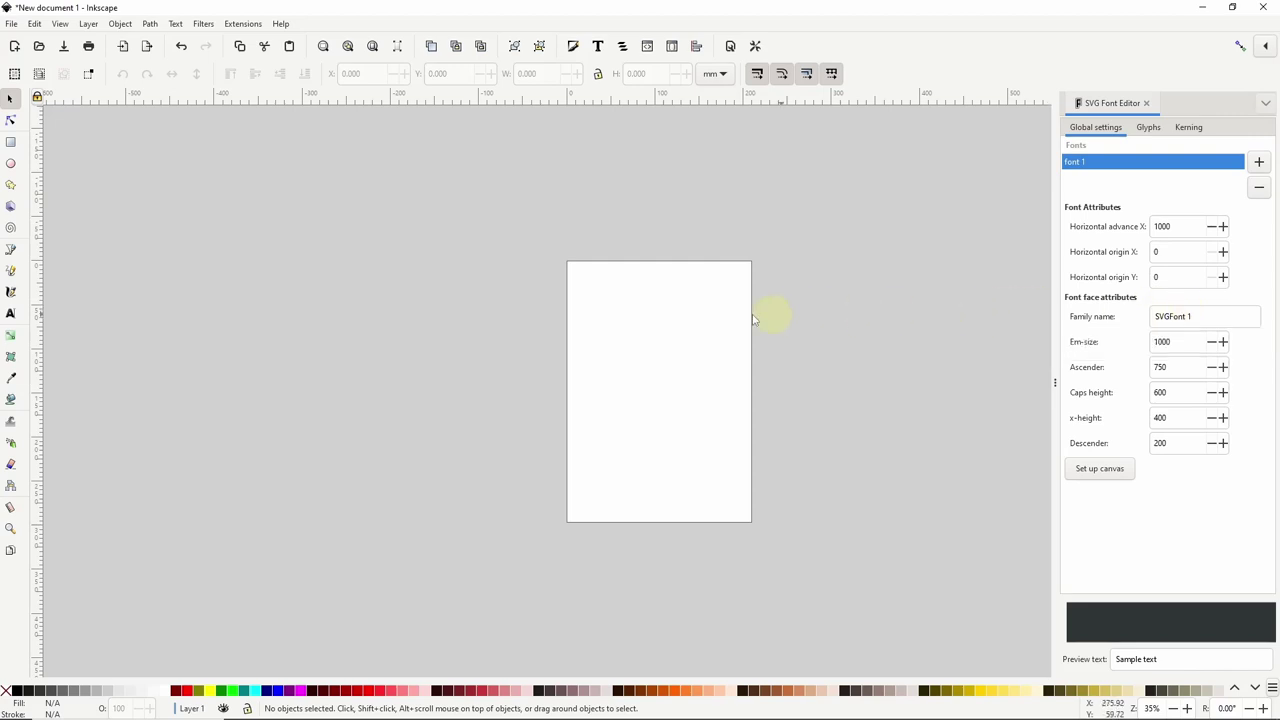
# - Look at the list of font families available to the Text tool
pyautogui.click(10, 316)
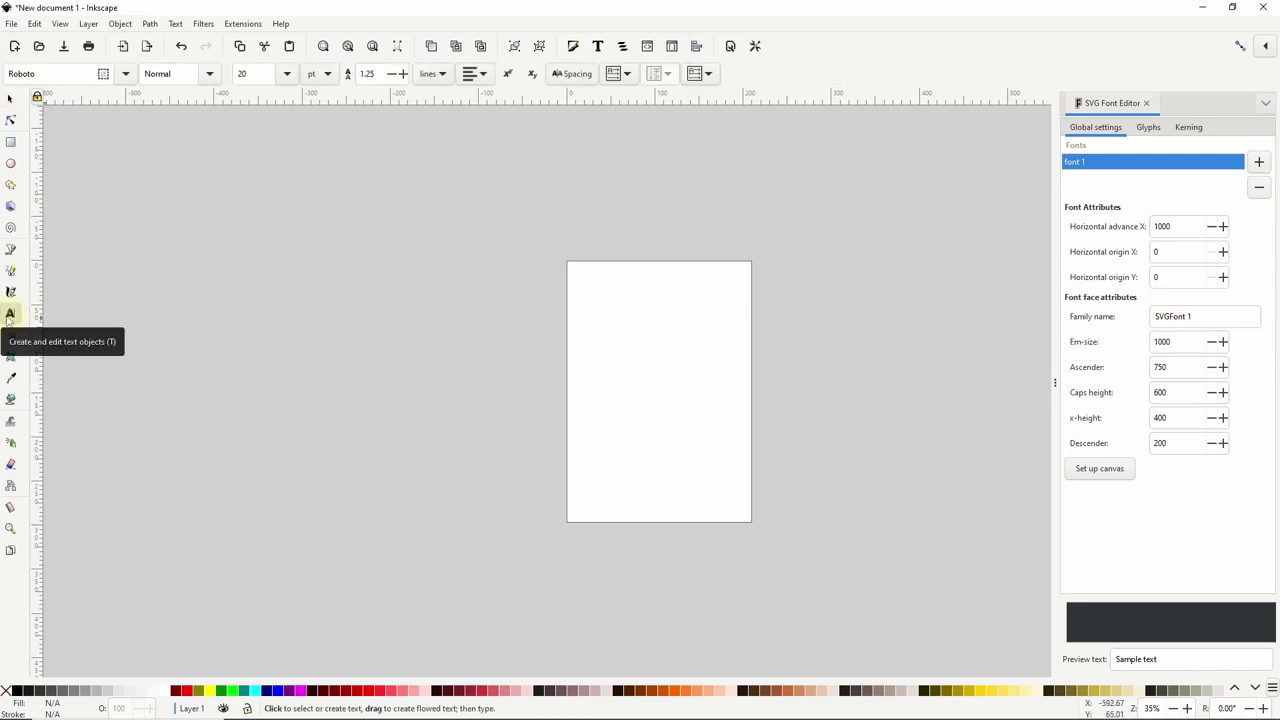
pyautogui.click(125, 75)
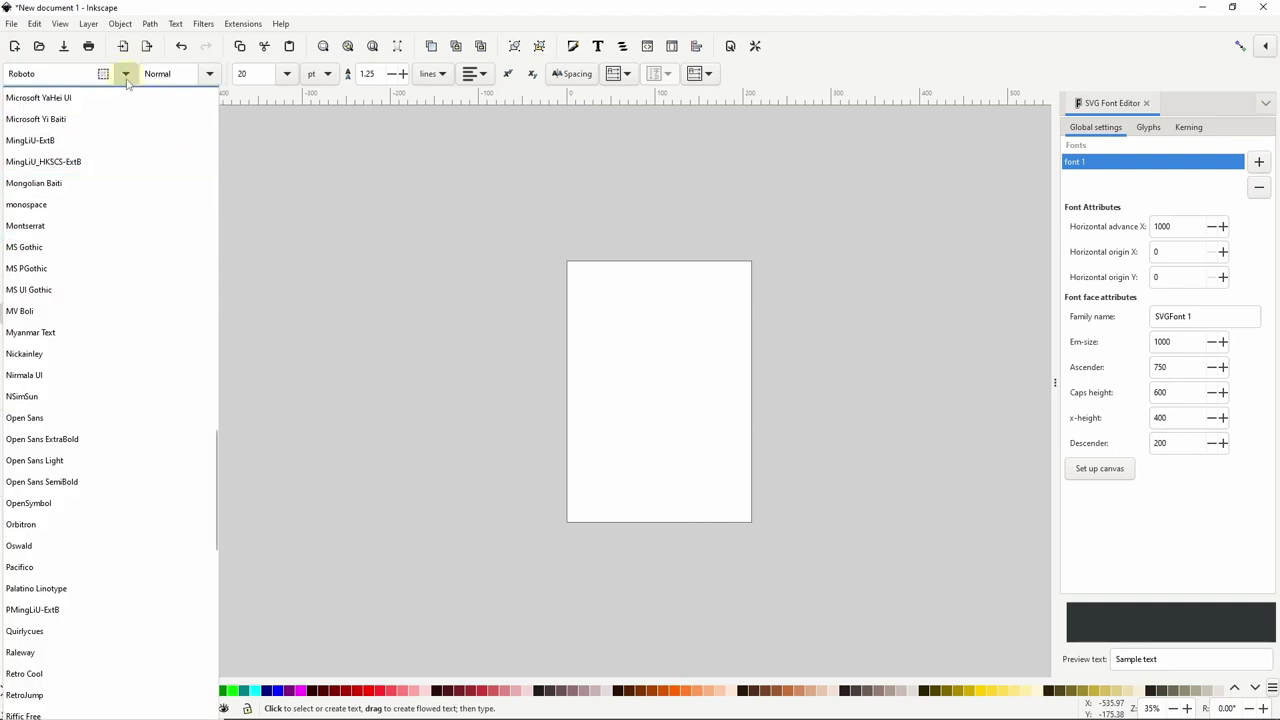
pyautogui.click(127, 76)
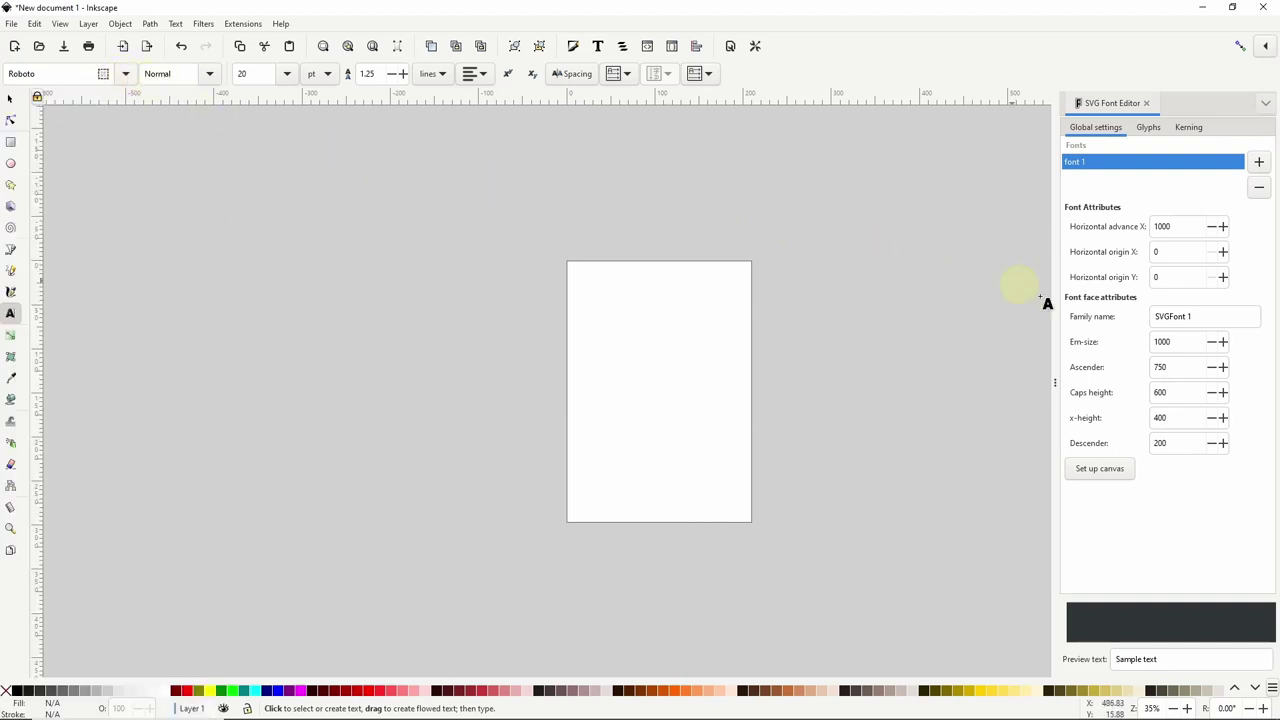
# - Name the font family My Font and set up the canvas with its guide lines
pyautogui.doubleClick(1170, 315)
pyautogui.hotkey('ctrl', 'a')
pyautogui.write('My')
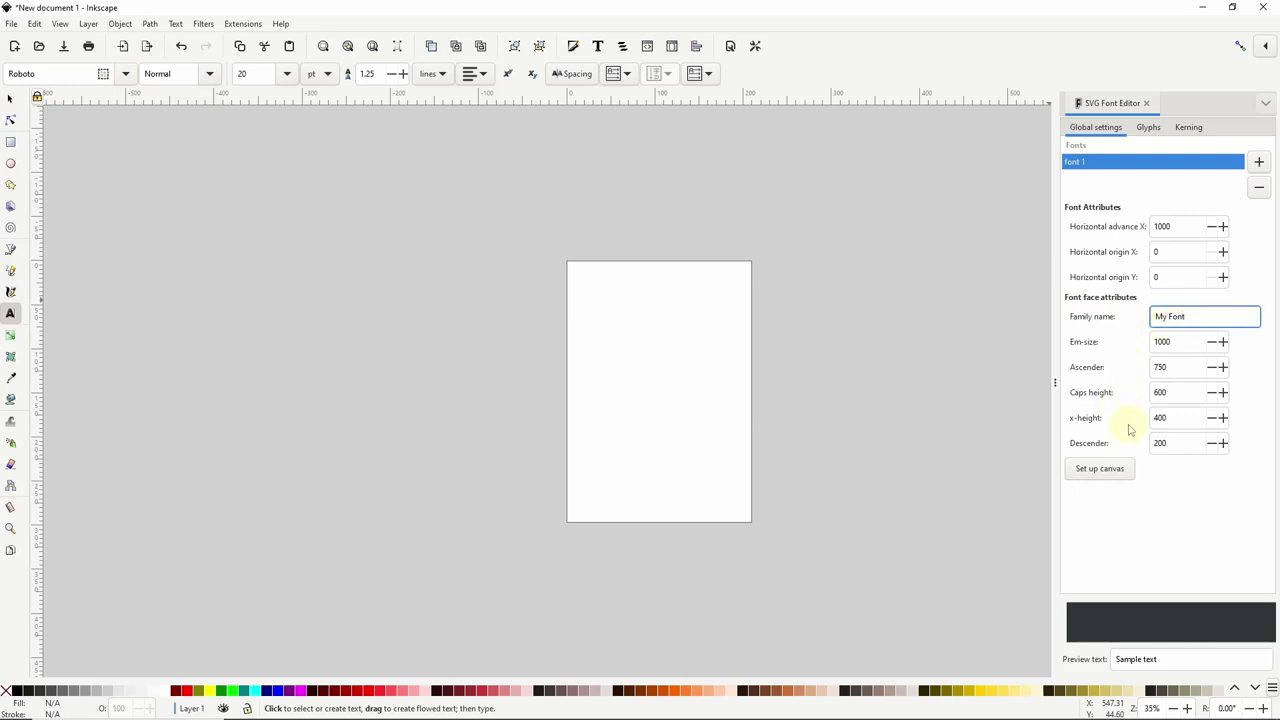
pyautogui.click(1111, 472)
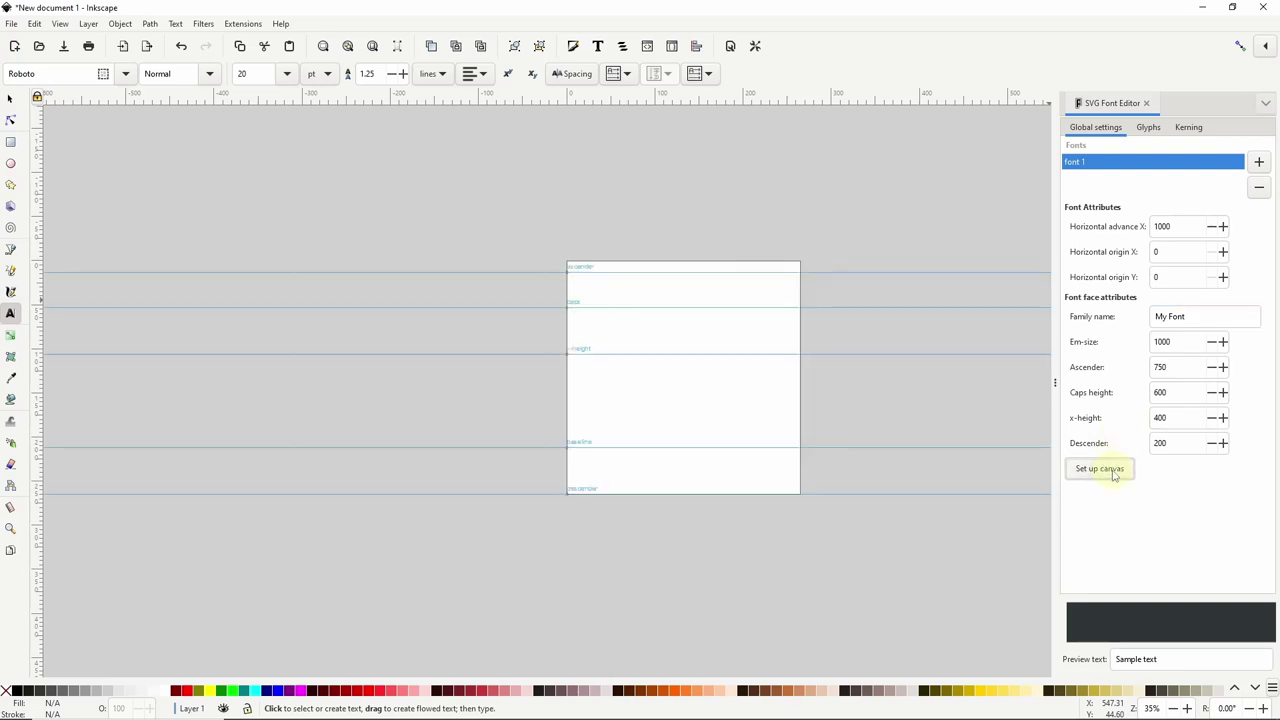
# - Place a sample letter a in Roboto, scaled to about 79 by 100 mm, between the baseline and x-height guides
pyautogui.moveTo(957, 386); pyautogui.dragTo(828, 373)
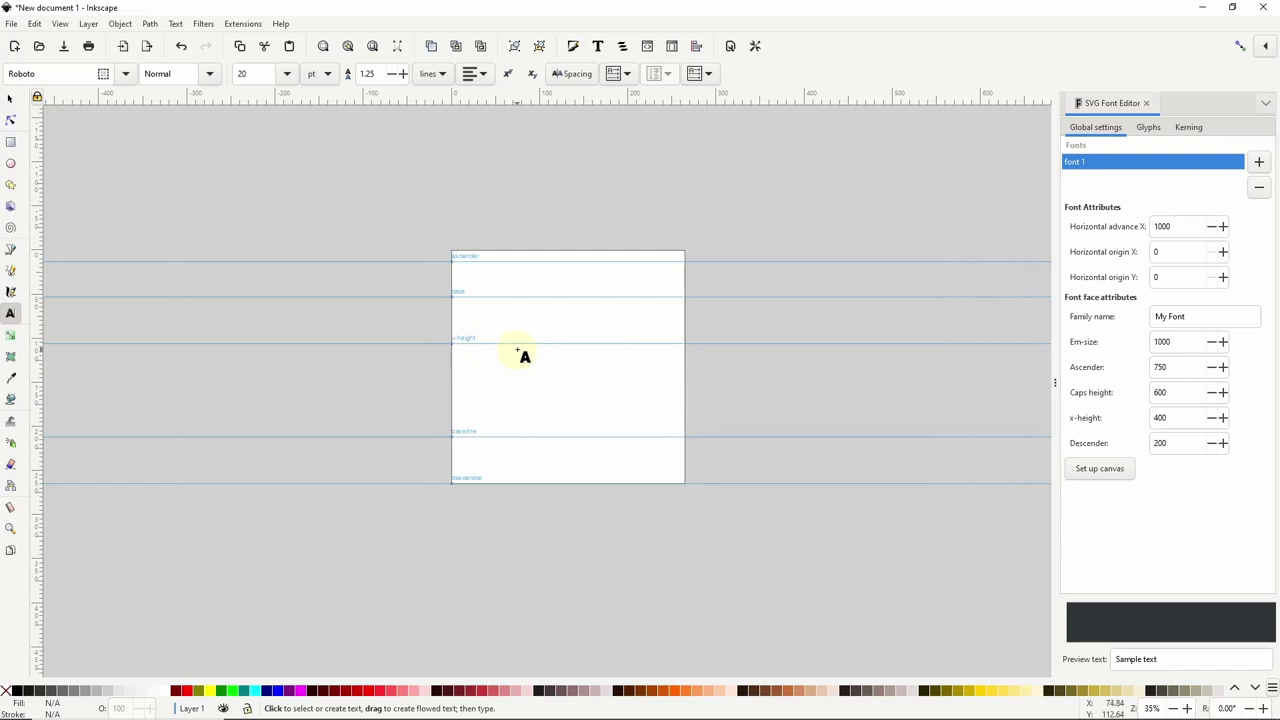
pyautogui.click(518, 428)
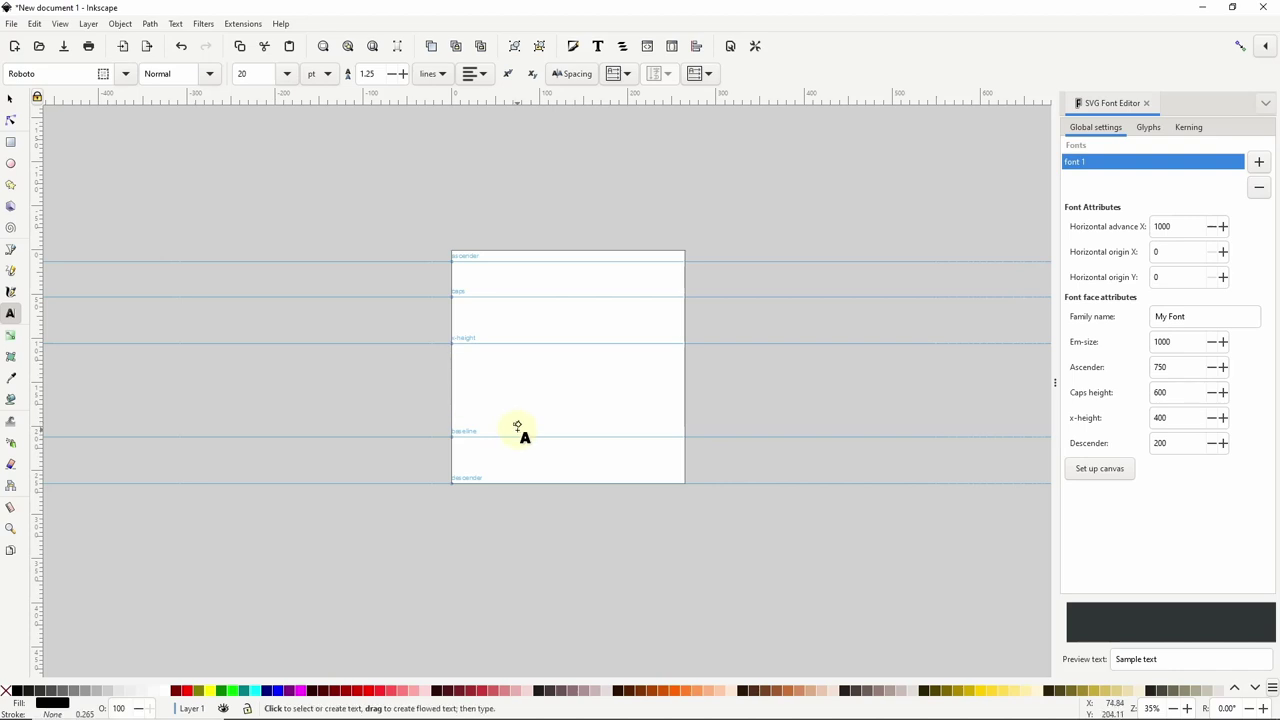
pyautogui.click(11, 99)
pyautogui.moveTo(516, 420); pyautogui.dragTo(634, 335)
pyautogui.click(580, 372)
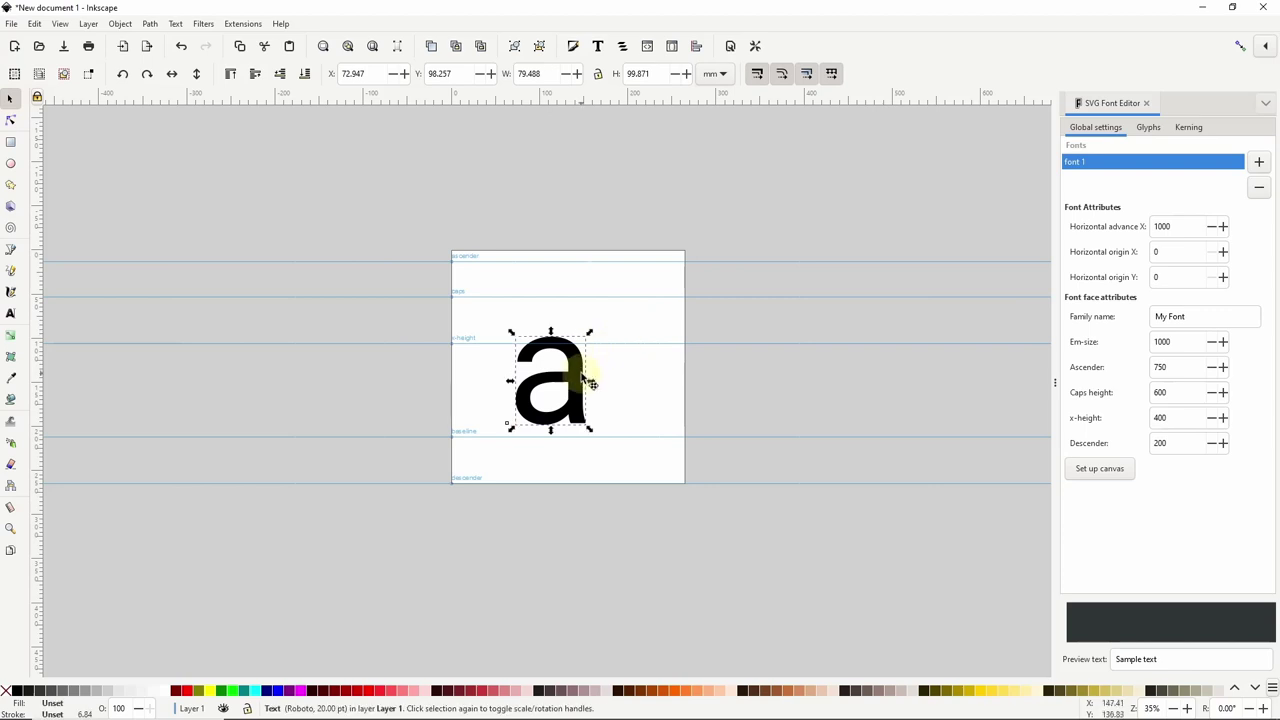
pyautogui.moveTo(580, 372); pyautogui.dragTo(585, 385)
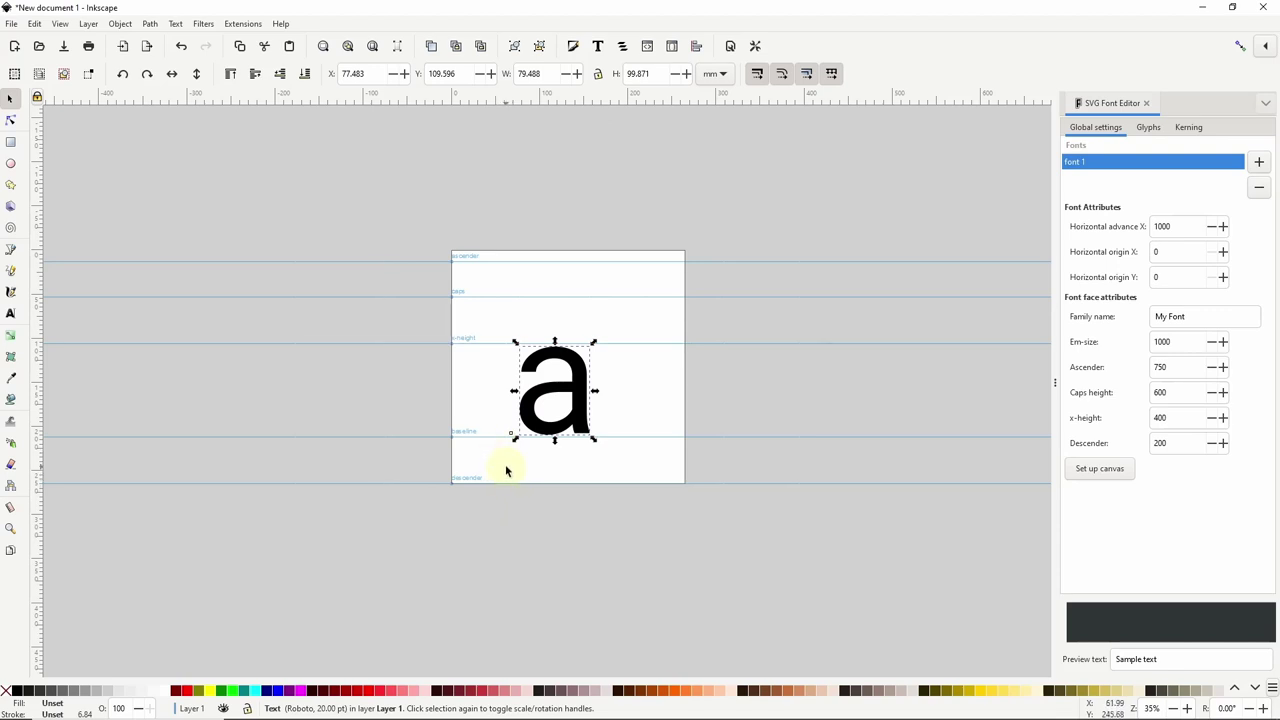
# - Replace the sample letter with y, A and h in turn to compare them against the guides
pyautogui.press('t')
pyautogui.press('BackSpace')
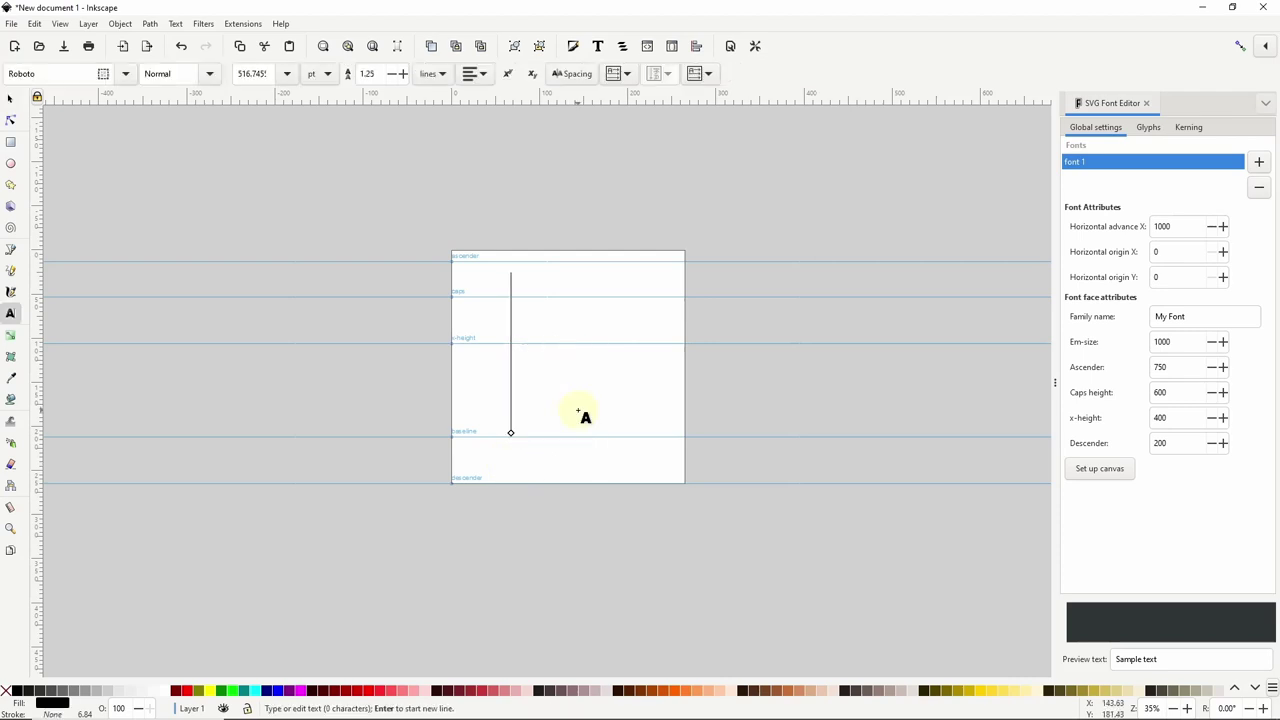
pyautogui.write('y')
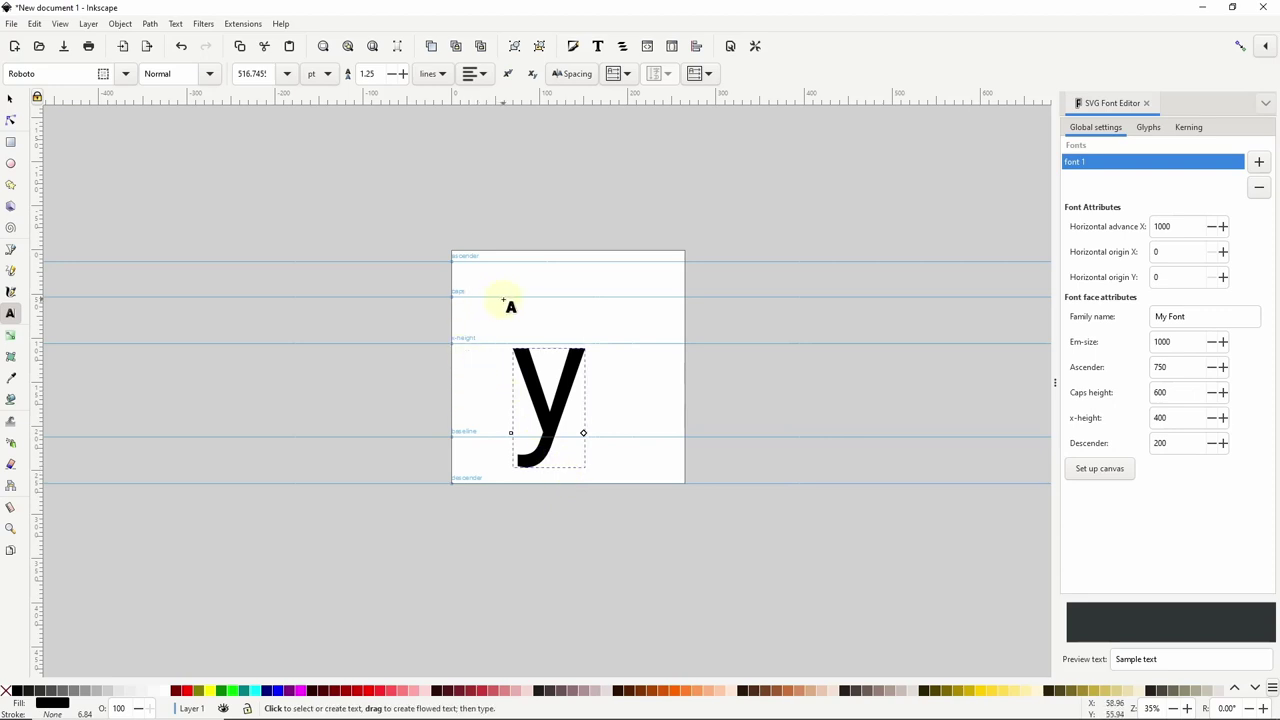
pyautogui.press('BackSpace')
pyautogui.write('A')
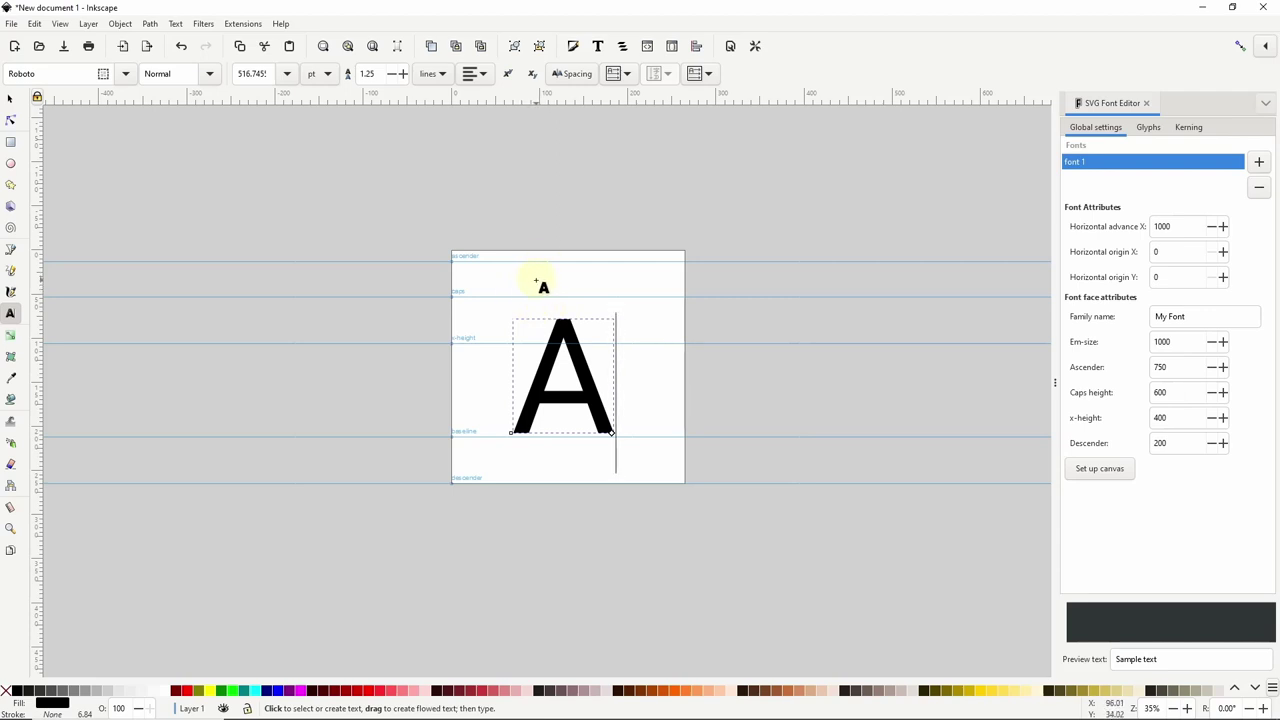
pyautogui.press('BackSpace')
pyautogui.write('h')
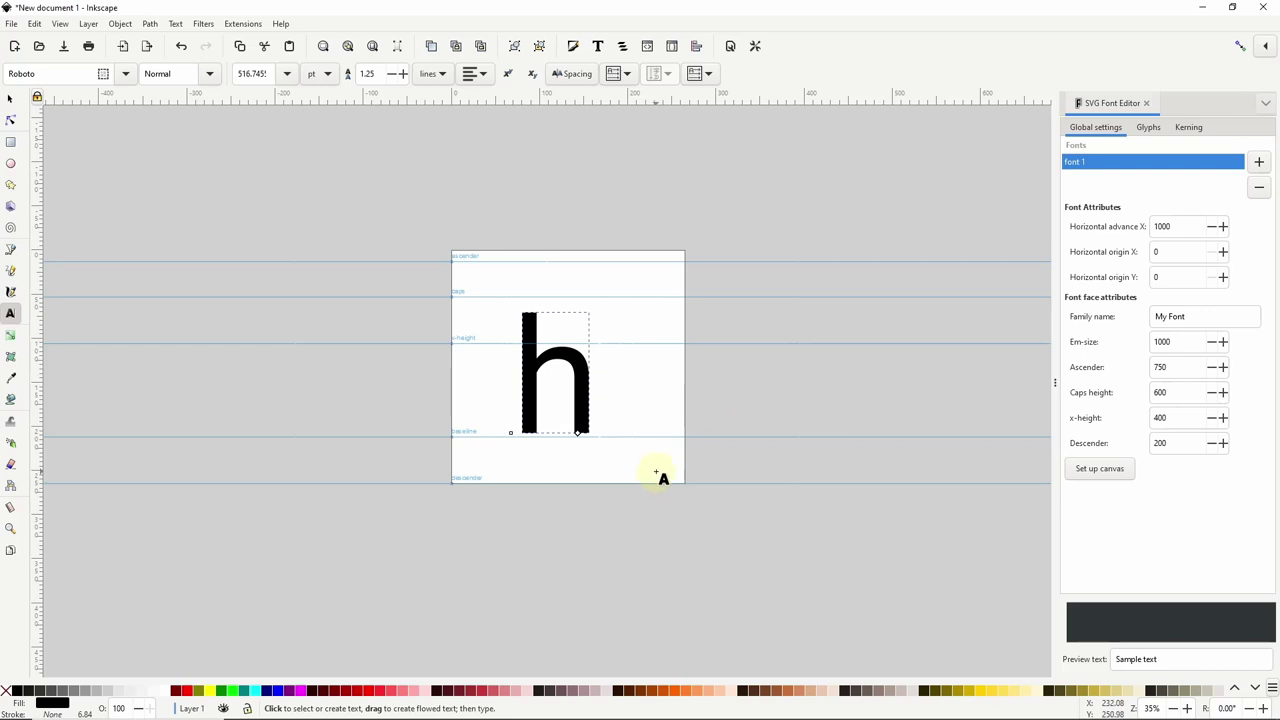
# - Set the font's descender to 150 and its x-height to 500, updating the canvas guides after each change
pyautogui.doubleClick(1165, 443)
pyautogui.write('150')
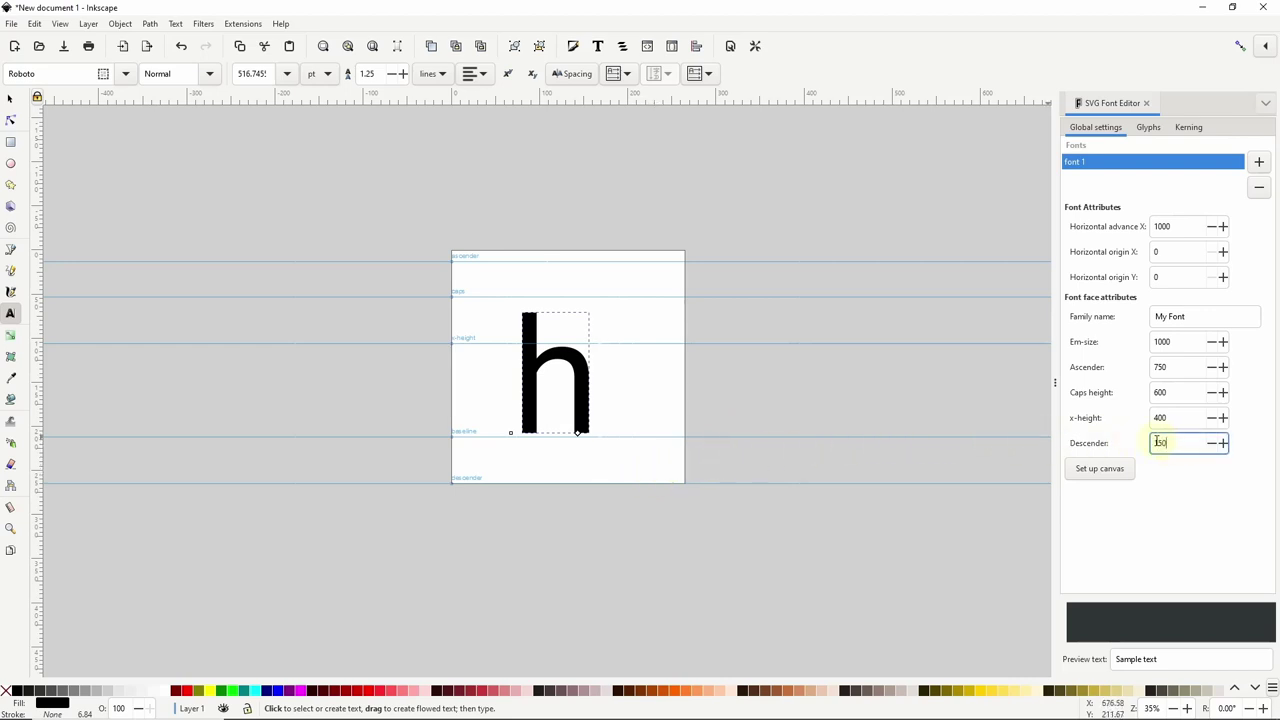
pyautogui.click(1100, 469)
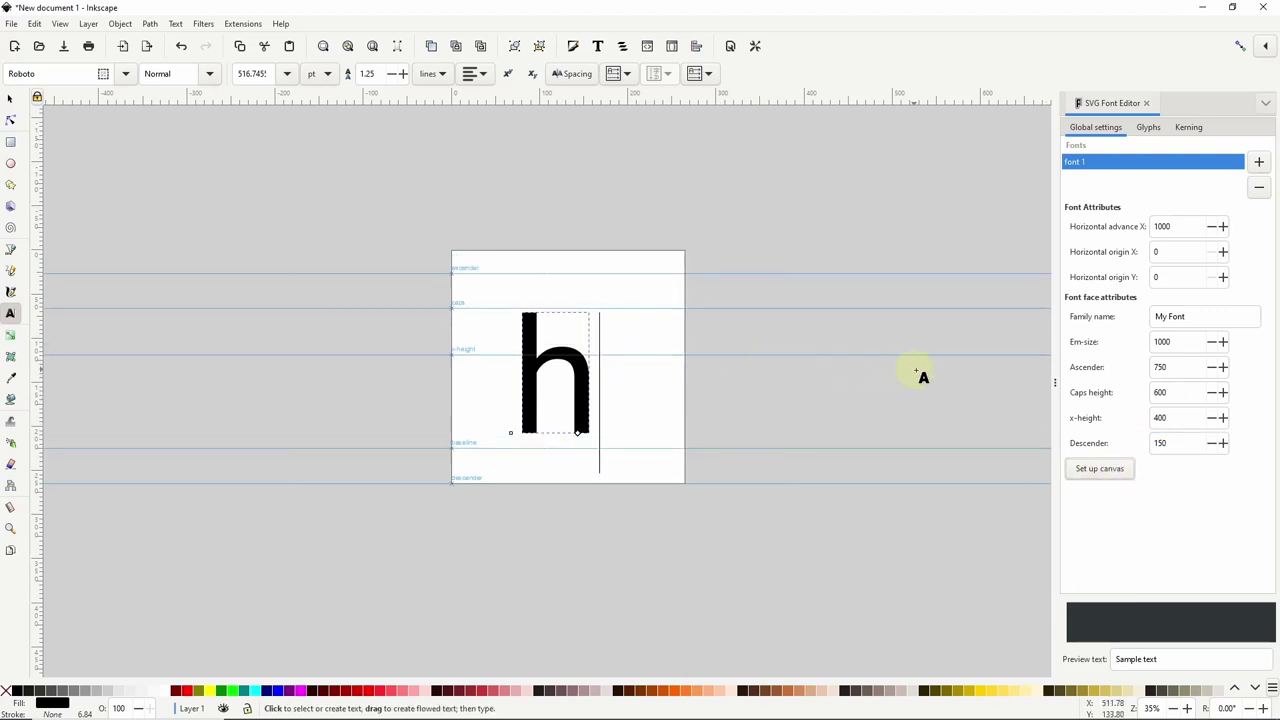
pyautogui.doubleClick(1176, 417)
pyautogui.write('500')
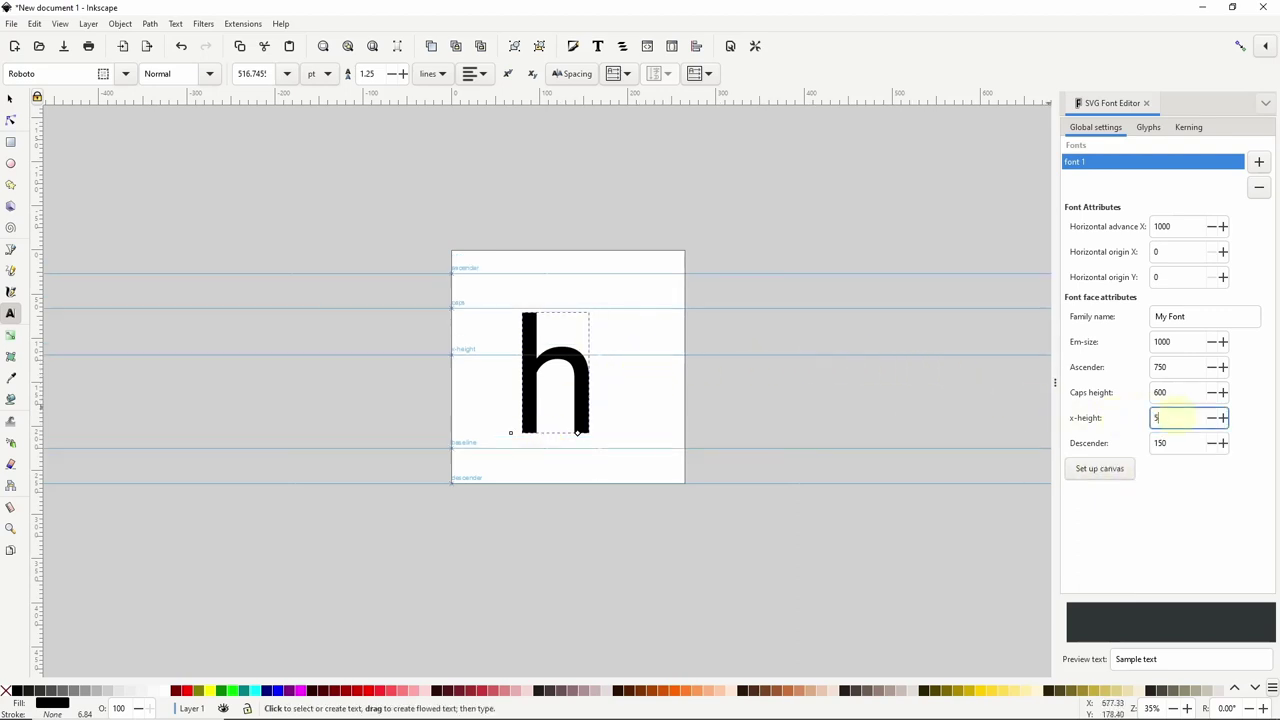
pyautogui.click(1130, 470)
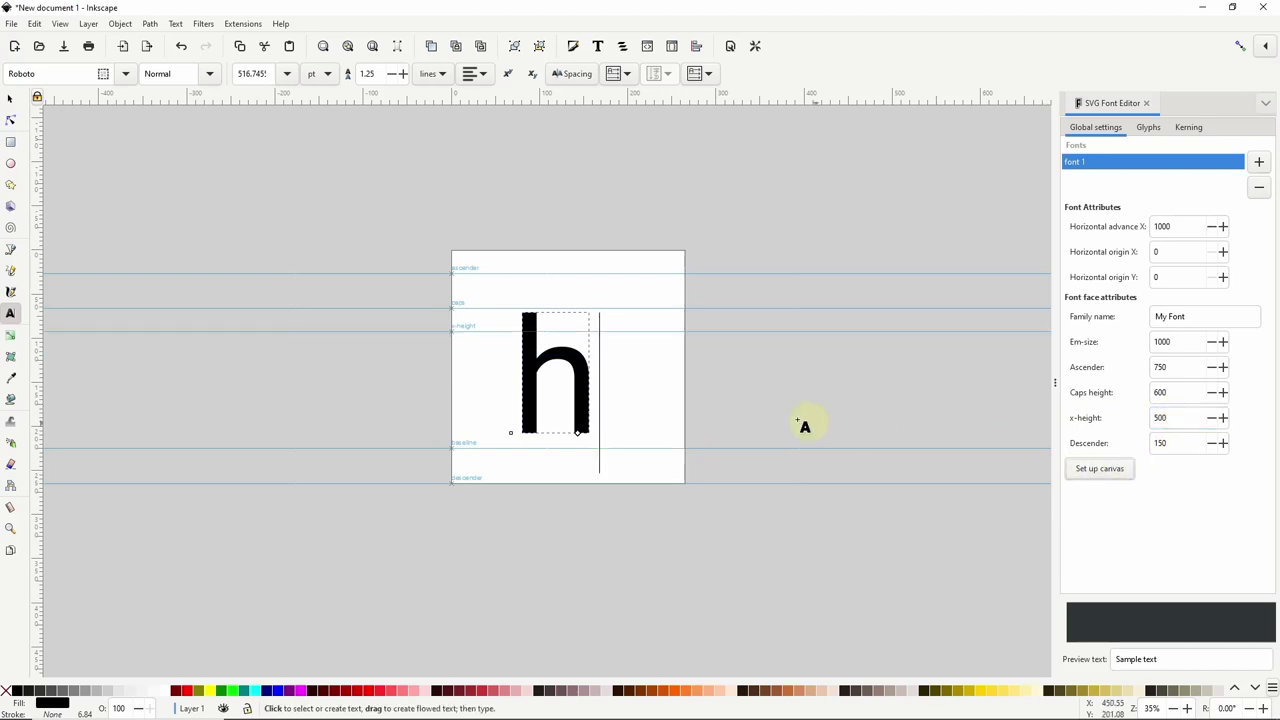
# - Set the x-height to 400 and the descender to 200, and set up the canvas again
pyautogui.doubleClick(1155, 420)
pyautogui.write('400')
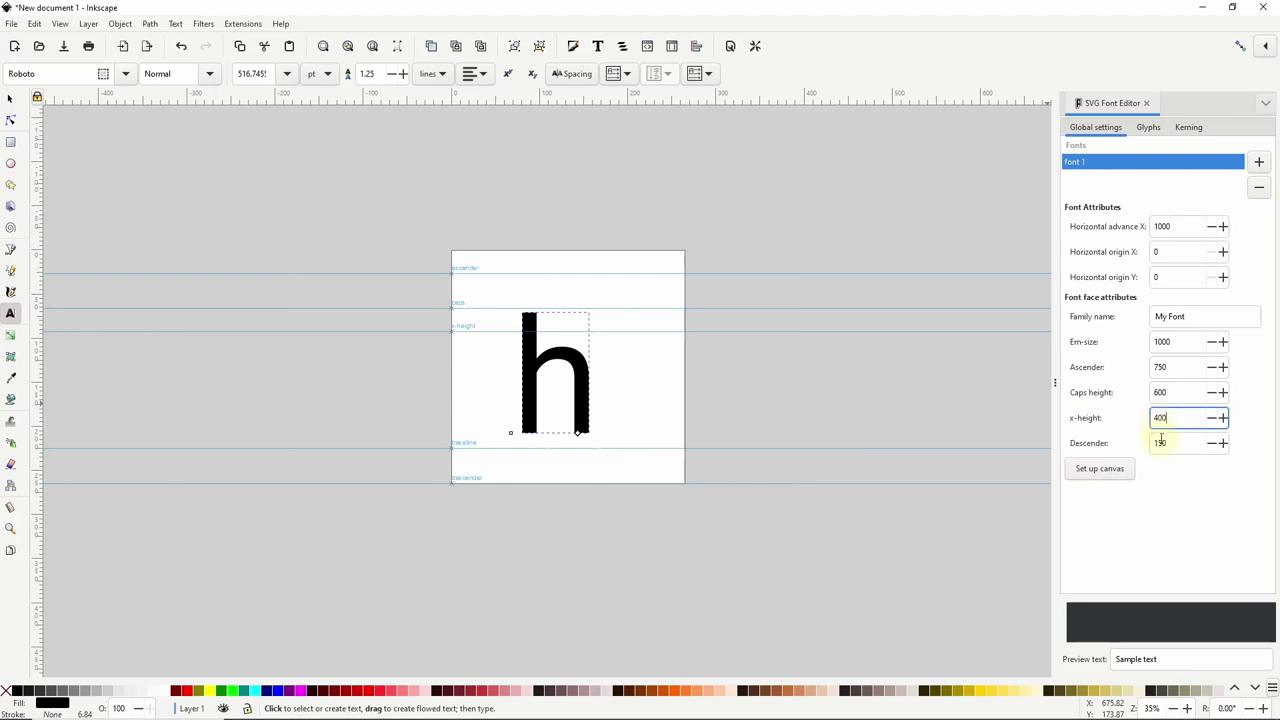
pyautogui.doubleClick(1160, 443)
pyautogui.write('200')
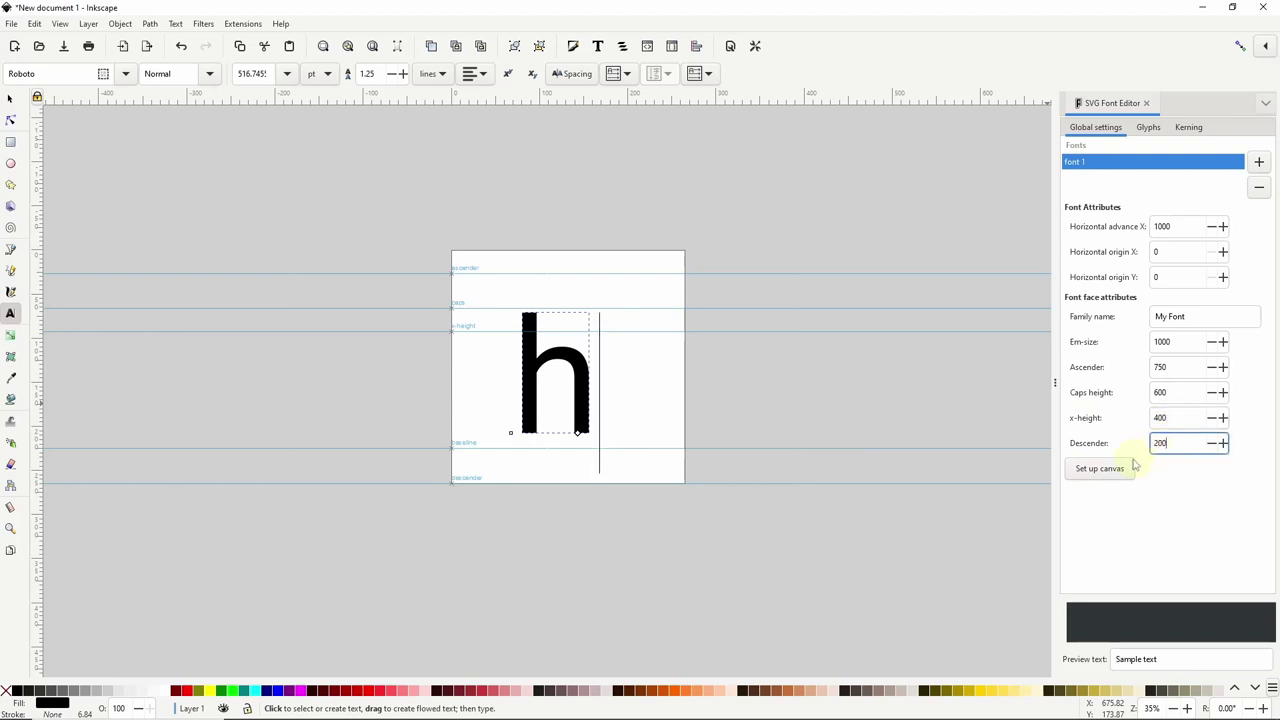
pyautogui.click(1131, 466)
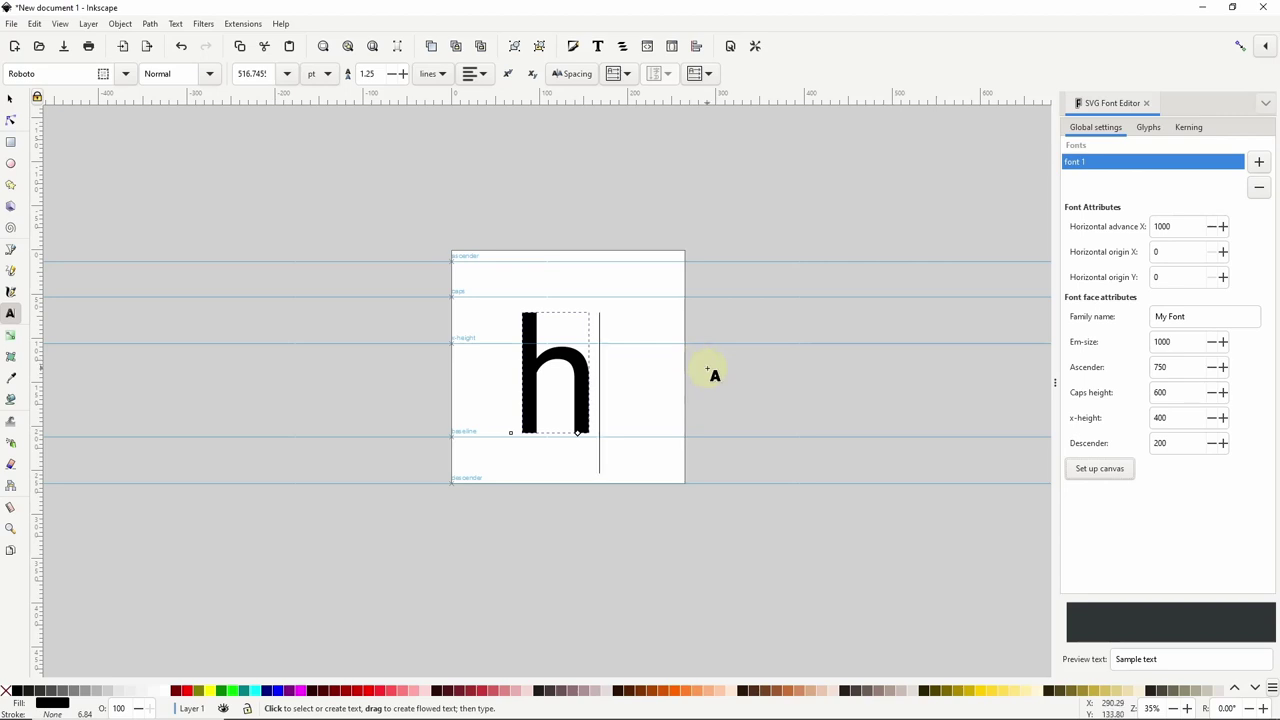
# - Set the font's em-size to 1024 and set up the canvas again
pyautogui.doubleClick(1183, 342)
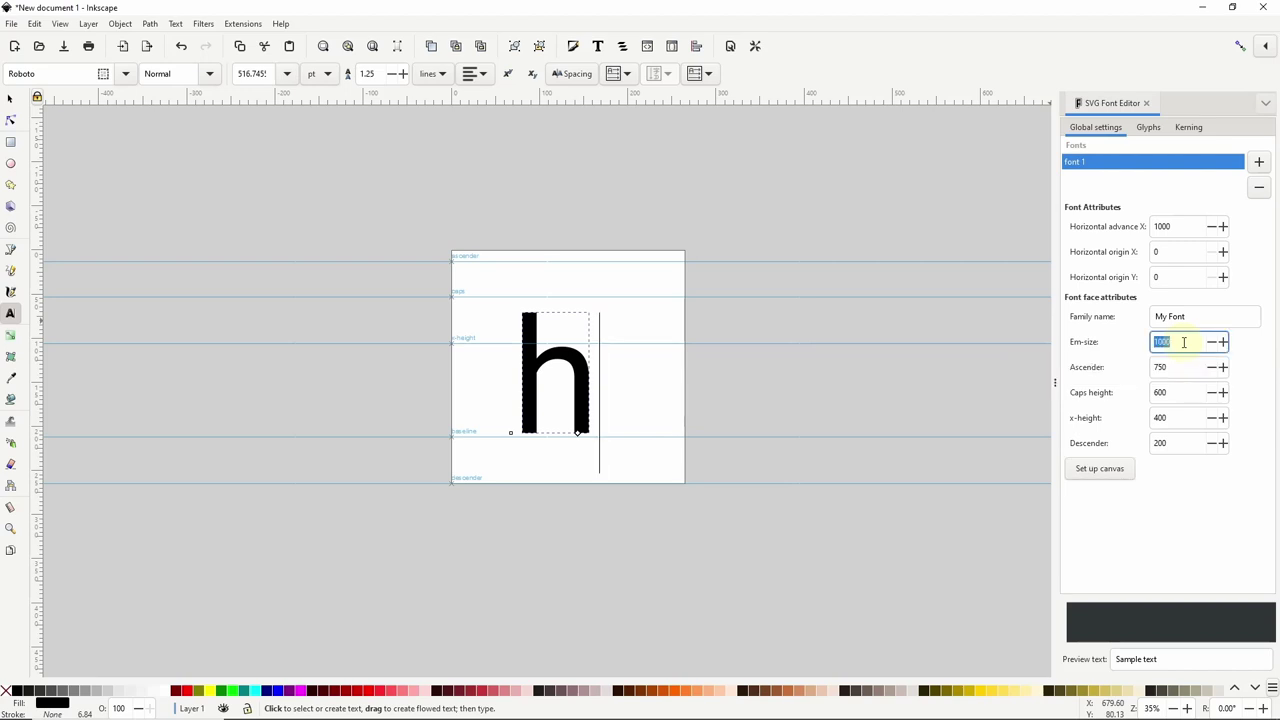
pyautogui.write('1024')
pyautogui.click(1123, 469)
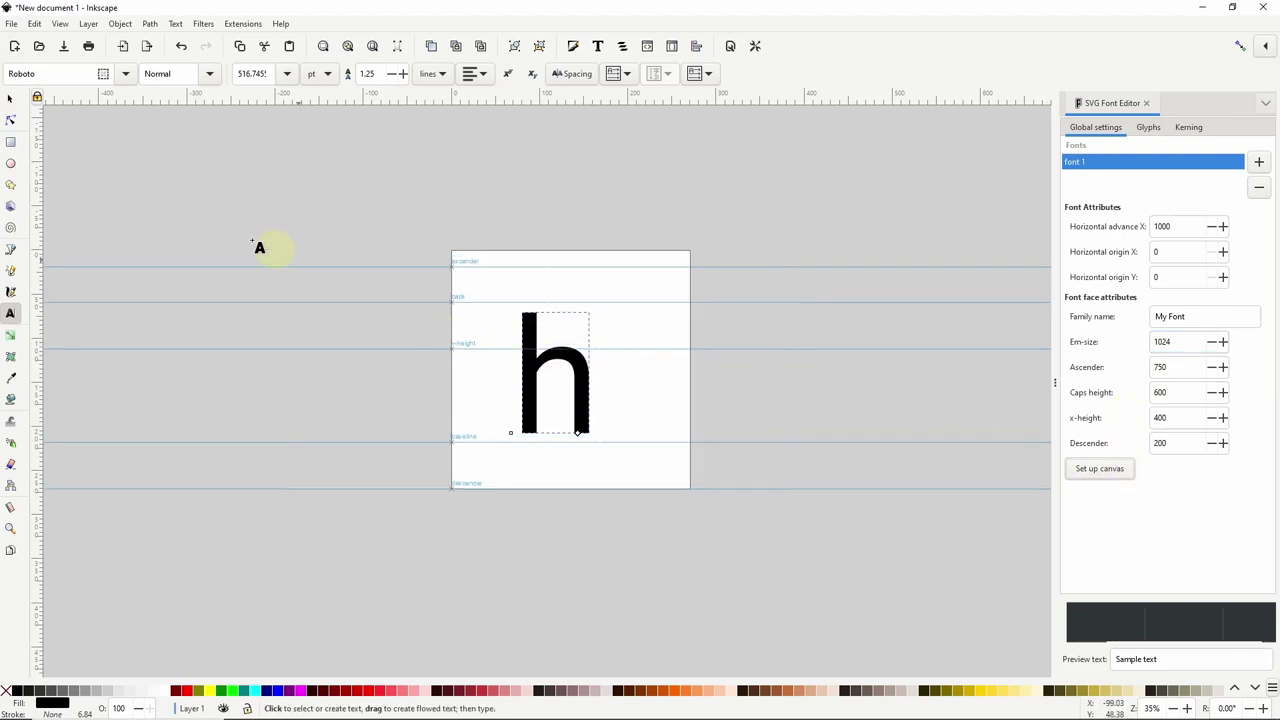
# - Delete the sample letter h from the canvas
pyautogui.click(10, 98)
pyautogui.press('Delete')
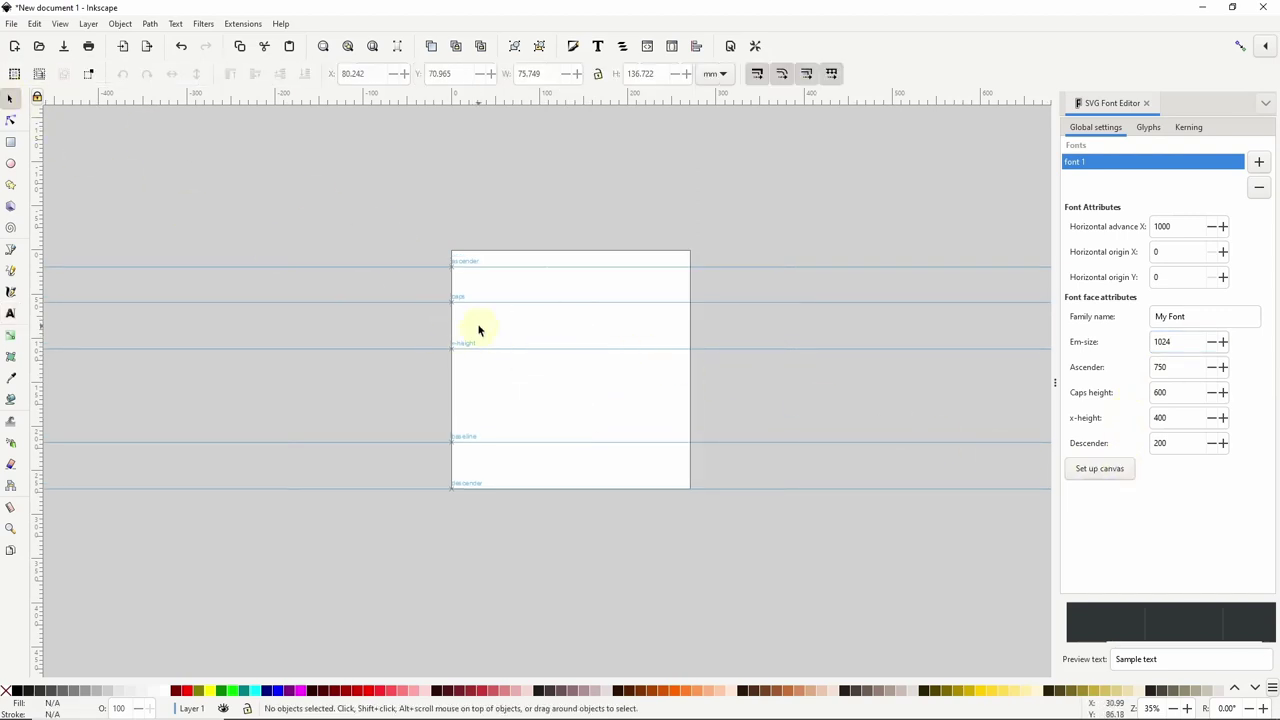
# - Add a glyph to the font for the character a and name the glyph a
pyautogui.click(1147, 128)
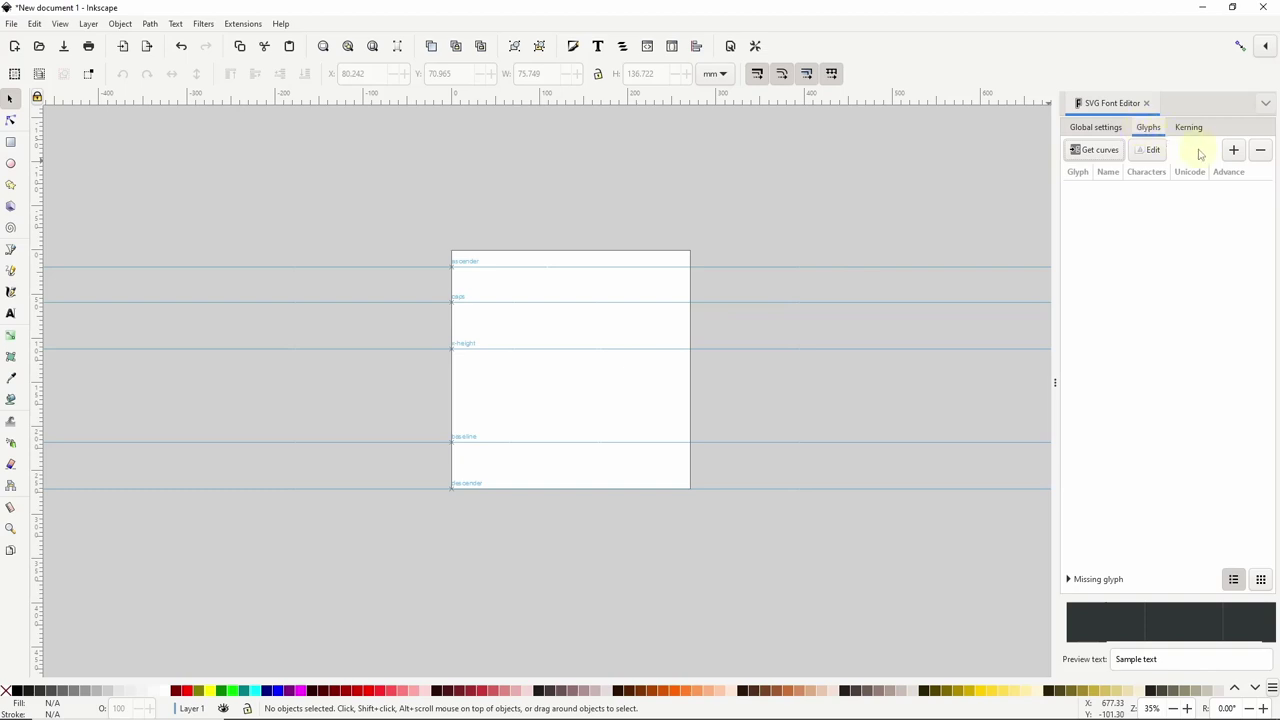
pyautogui.click(1232, 152)
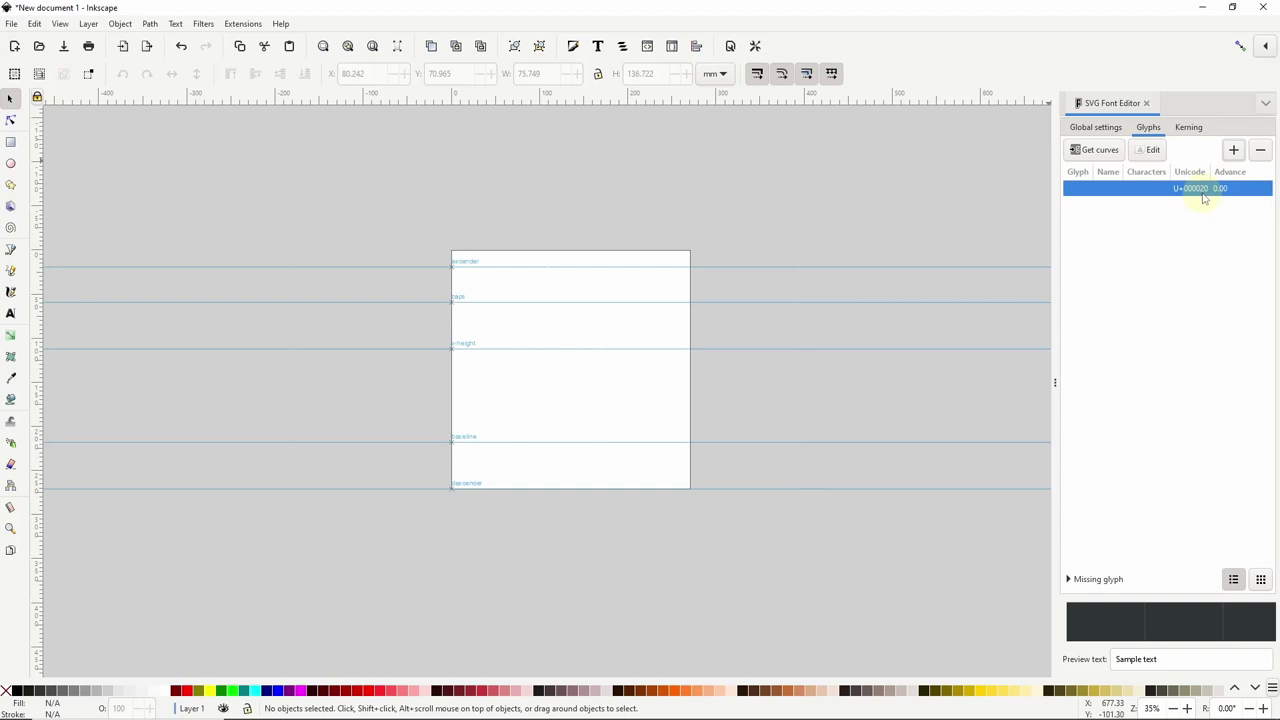
pyautogui.click(1148, 191)
pyautogui.write('a')
pyautogui.press('Return')
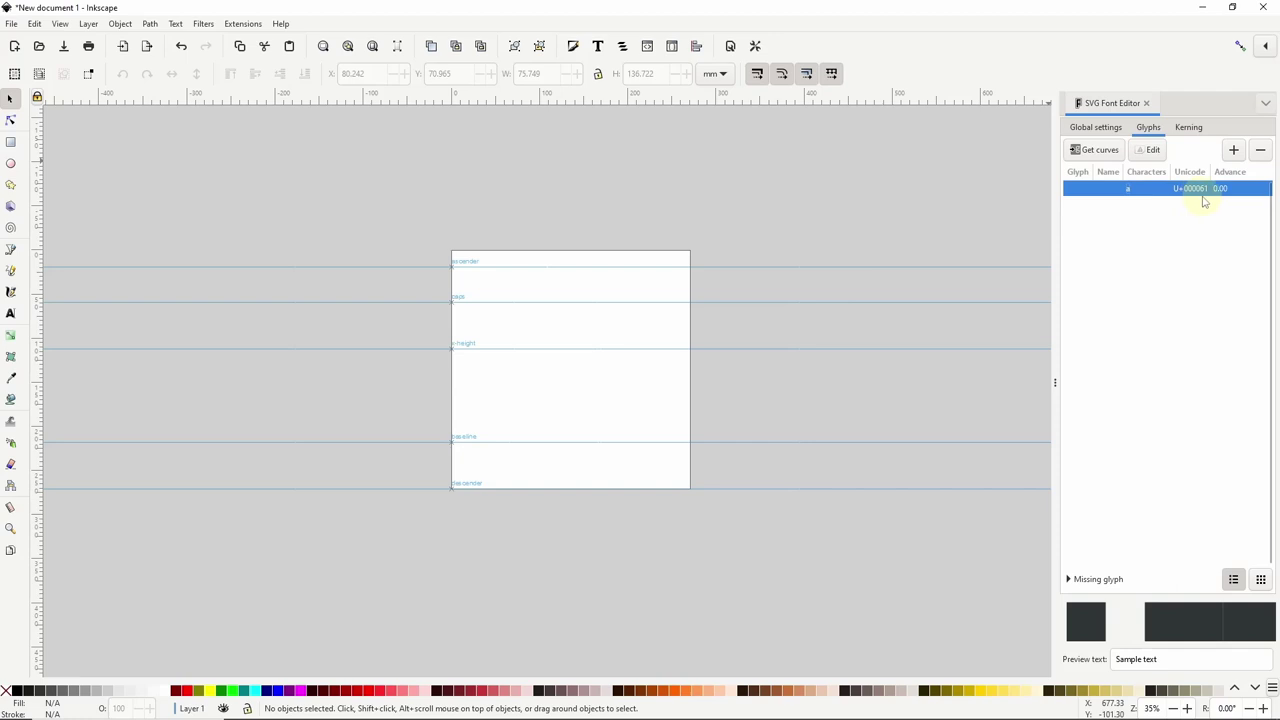
pyautogui.click(1110, 190)
pyautogui.write('a')
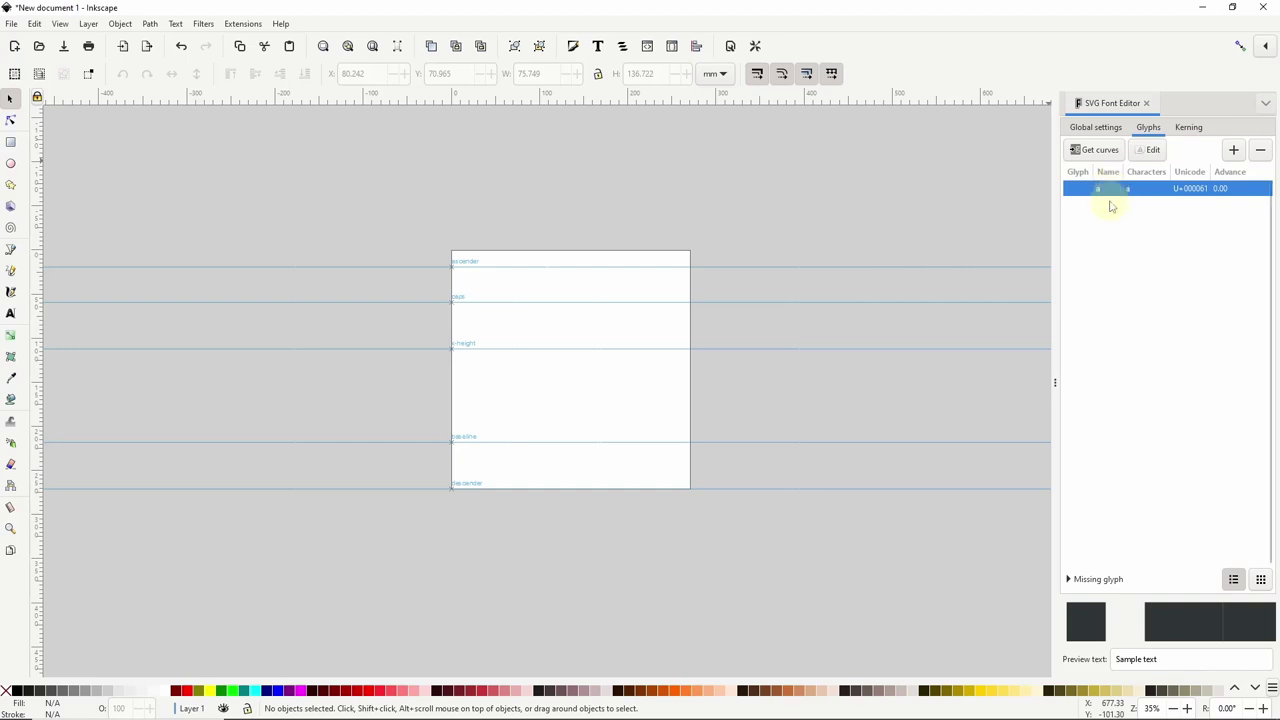
pyautogui.press('Return')
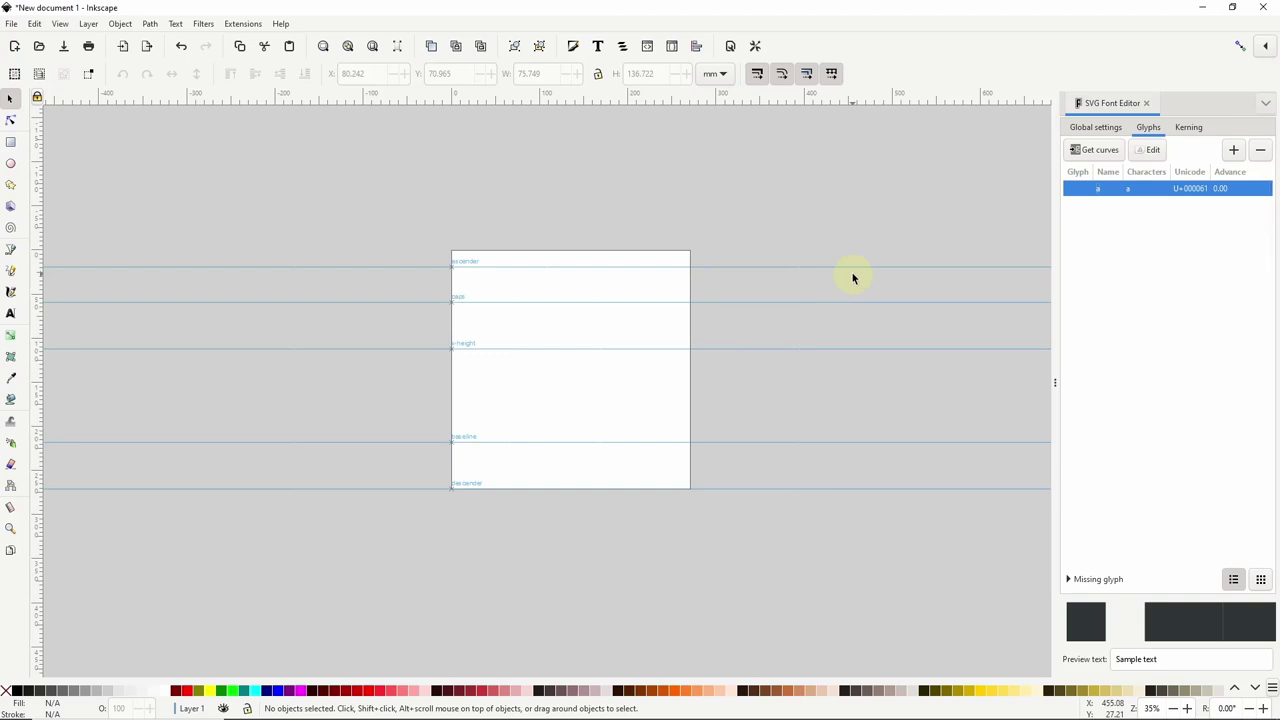
# - Open the glyph a for editing on its own layer and show the document's layers and objects
pyautogui.click(1147, 151)
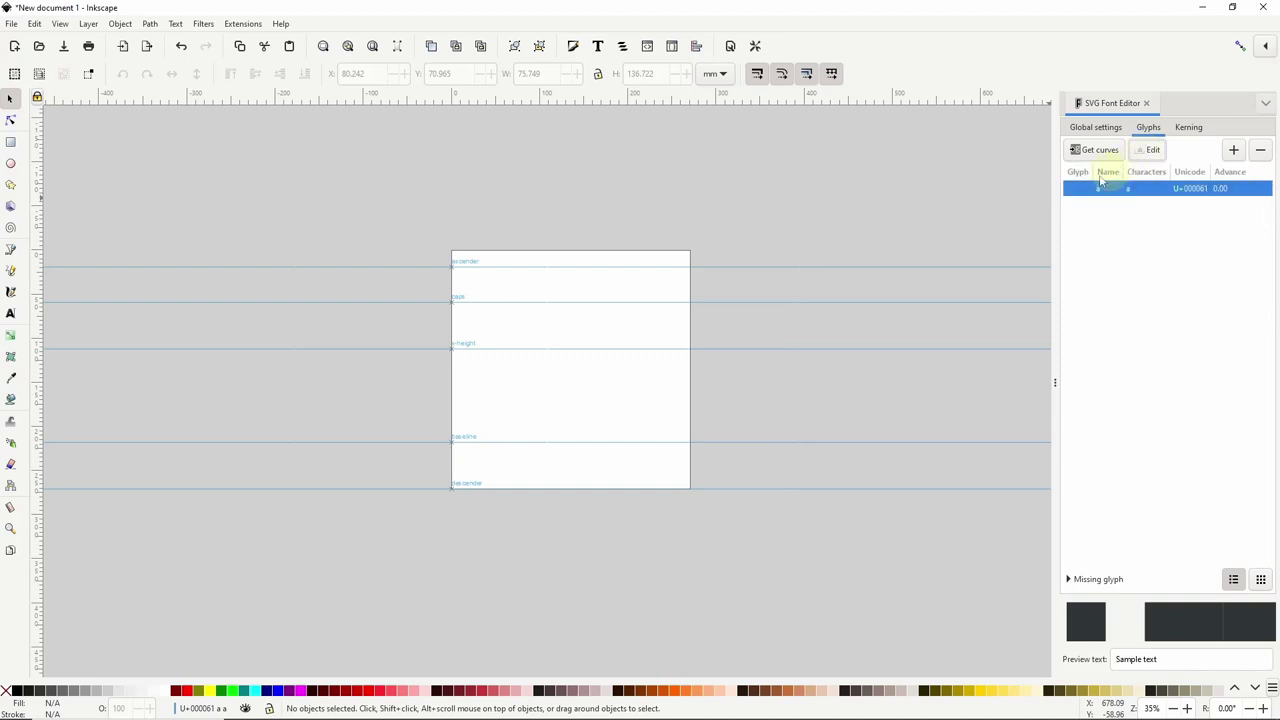
pyautogui.click(225, 712)
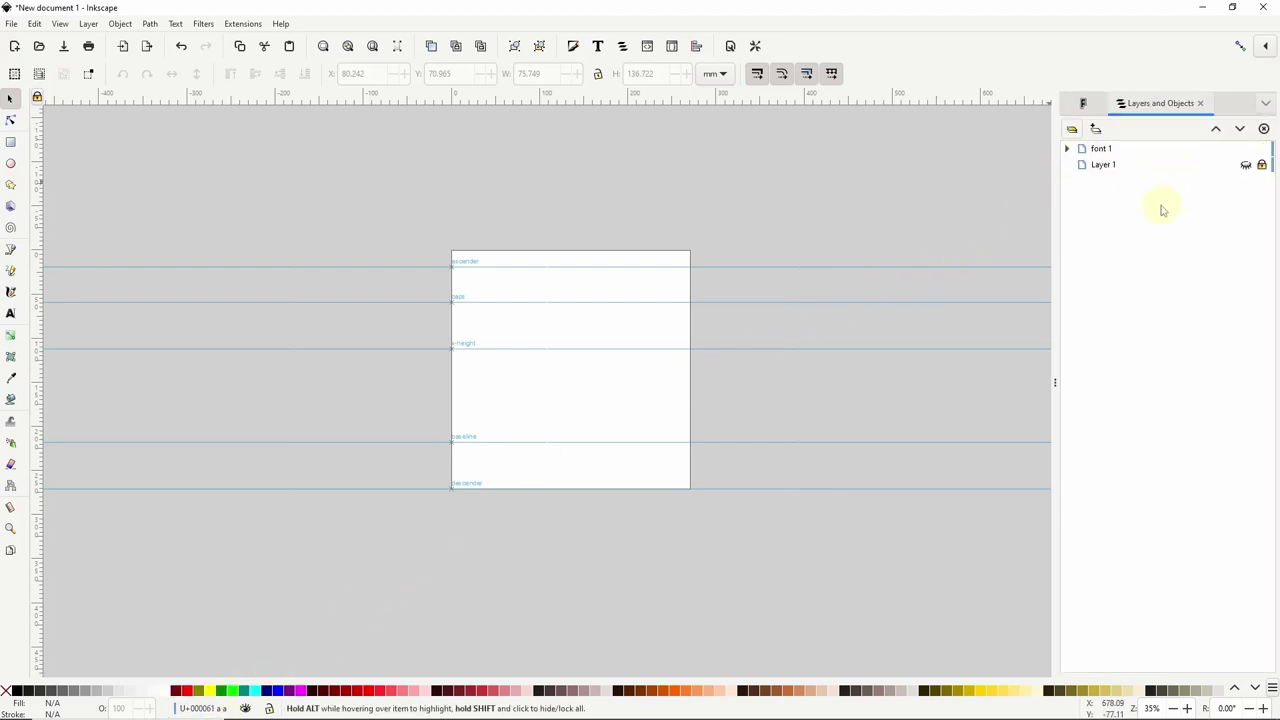
# - Expand the font 1 layer to check its glyph sublayer, and return to the font's glyph list
pyautogui.click(1068, 149)
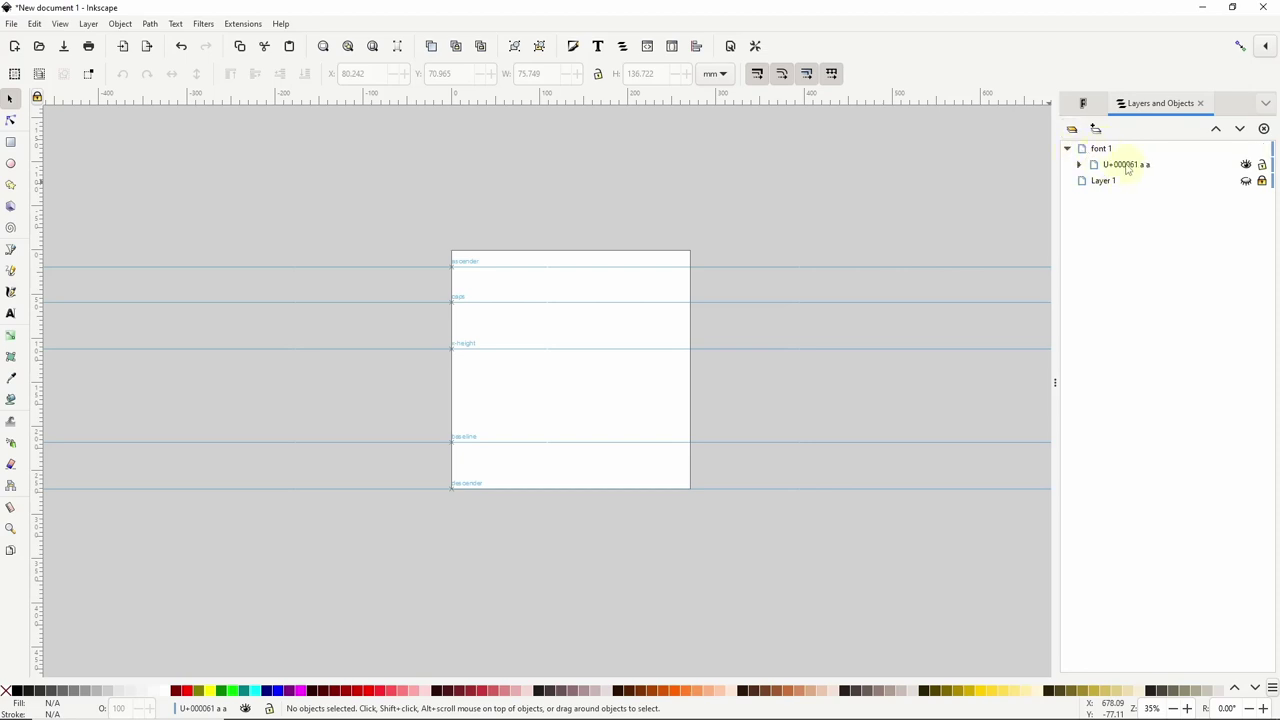
pyautogui.click(1086, 106)
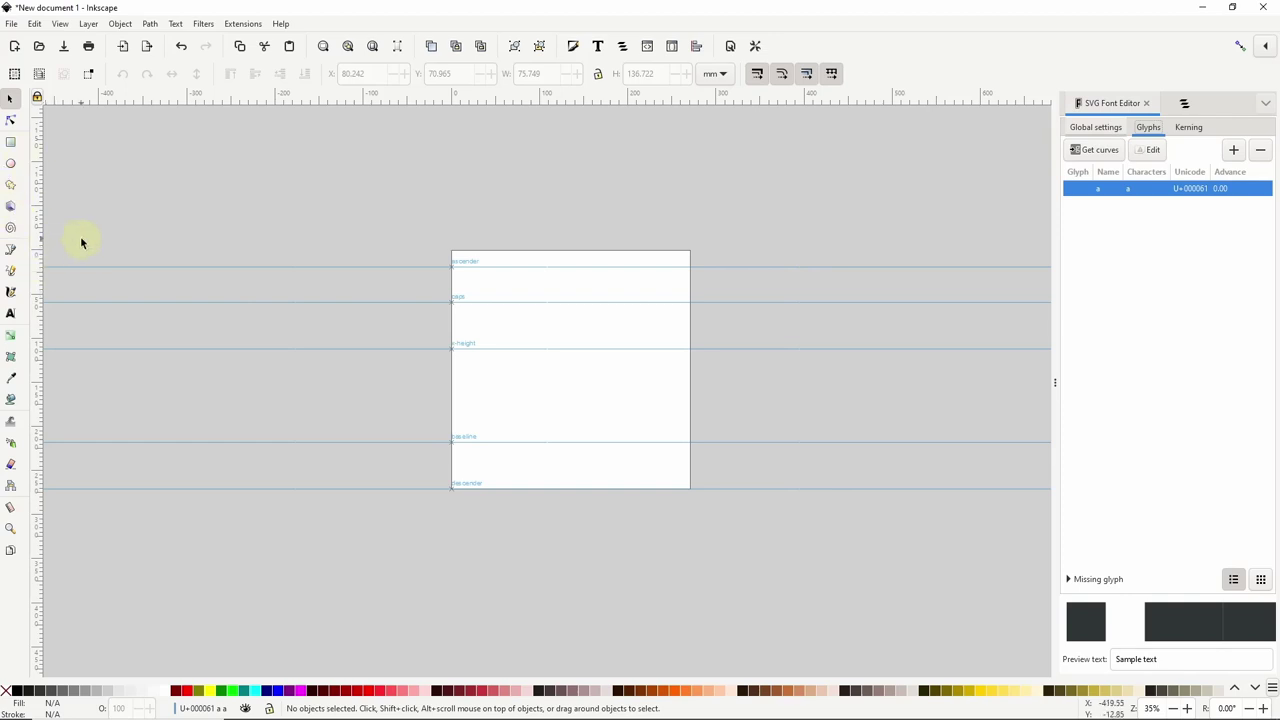
# - Draw a calligraphic lowercase a between the baseline and x-height guides and give it a black stroke with no fill
pyautogui.click(12, 293)
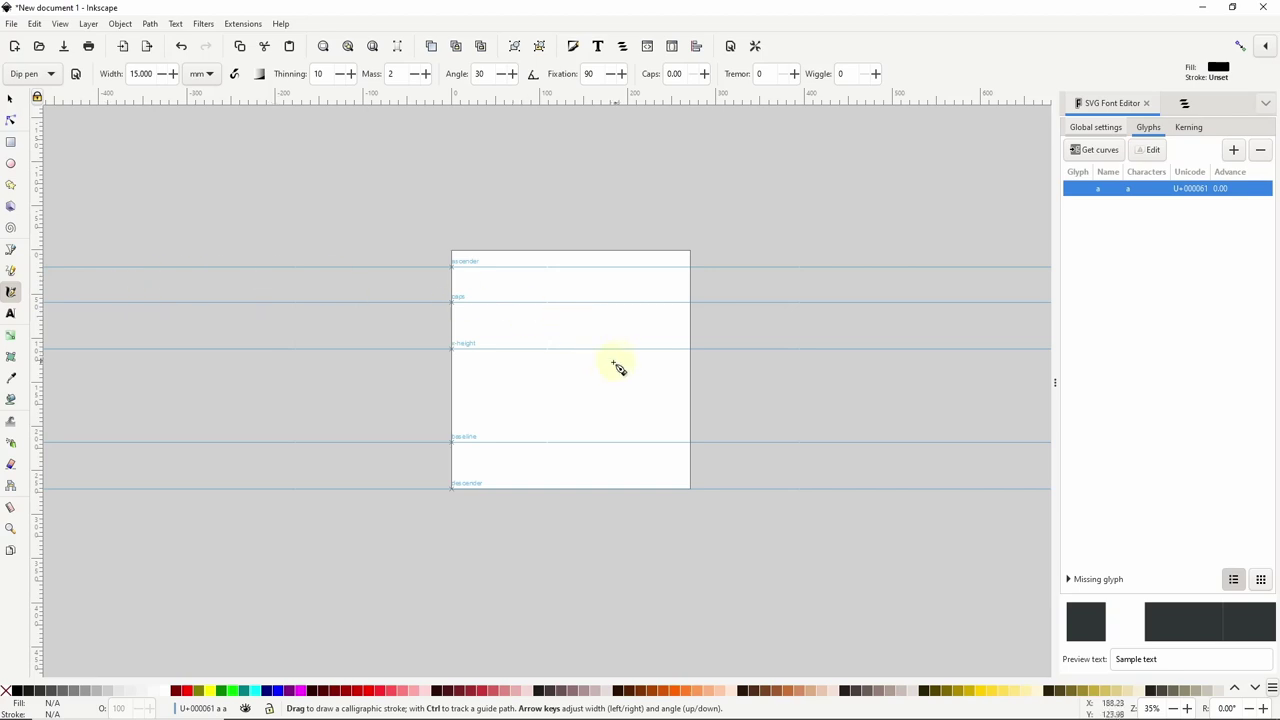
pyautogui.moveTo(564, 362)
pyautogui.mouseDown()
pyautogui.moveTo(532, 372)
pyautogui.moveTo(519, 404)
pyautogui.moveTo(535, 433)
pyautogui.moveTo(557, 440)
pyautogui.moveTo(566, 365)
pyautogui.moveTo(610, 434)
pyautogui.mouseUp()
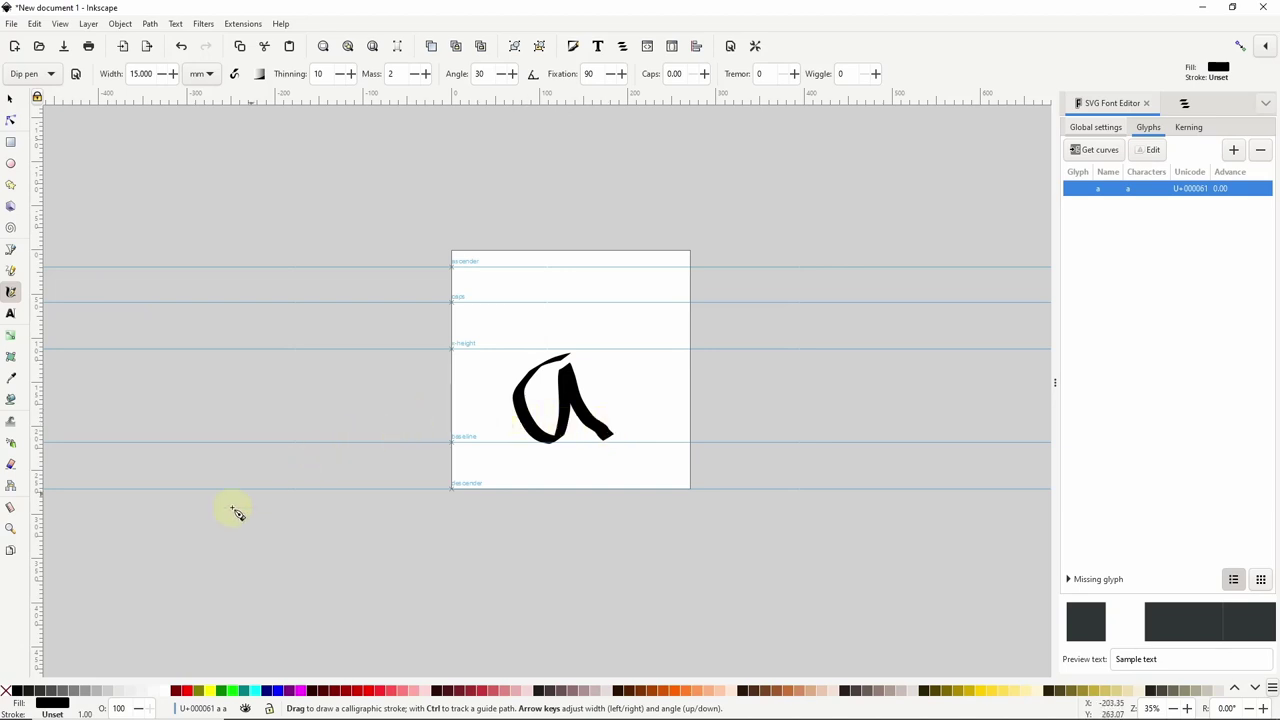
pyautogui.keyDown('shift'); pyautogui.click(17, 690); pyautogui.keyUp('shift')
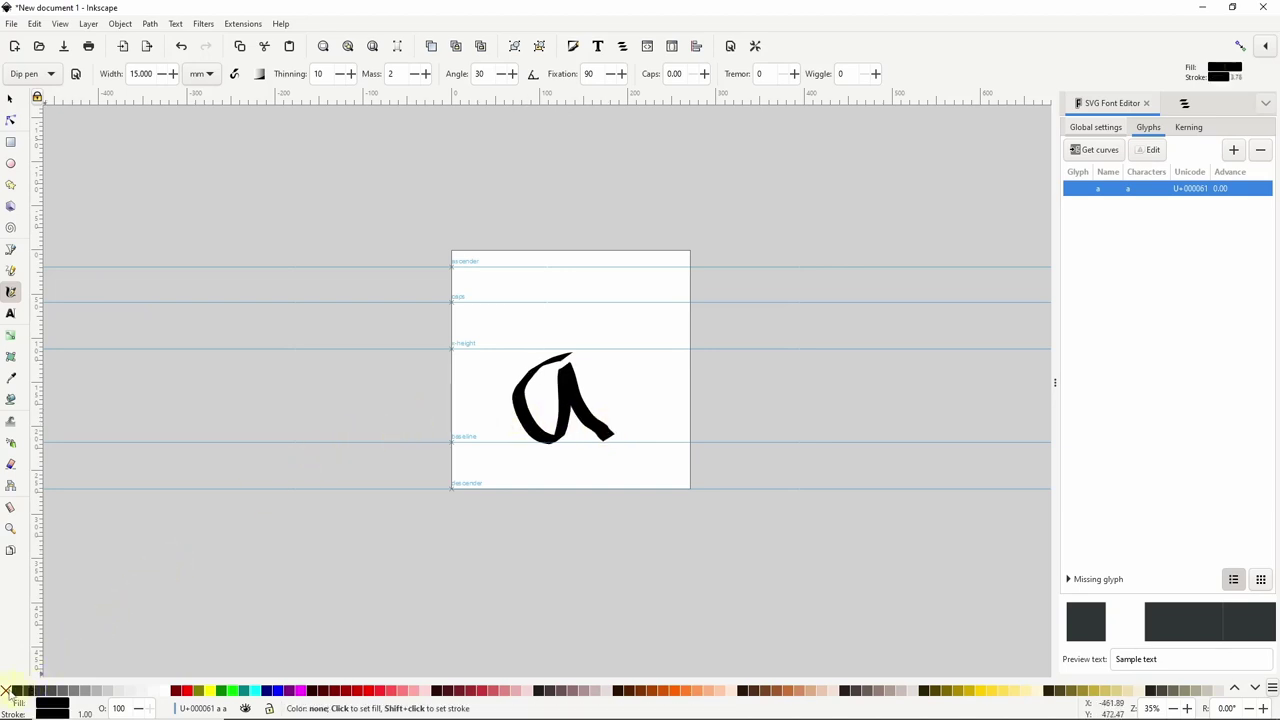
pyautogui.click(6, 690)
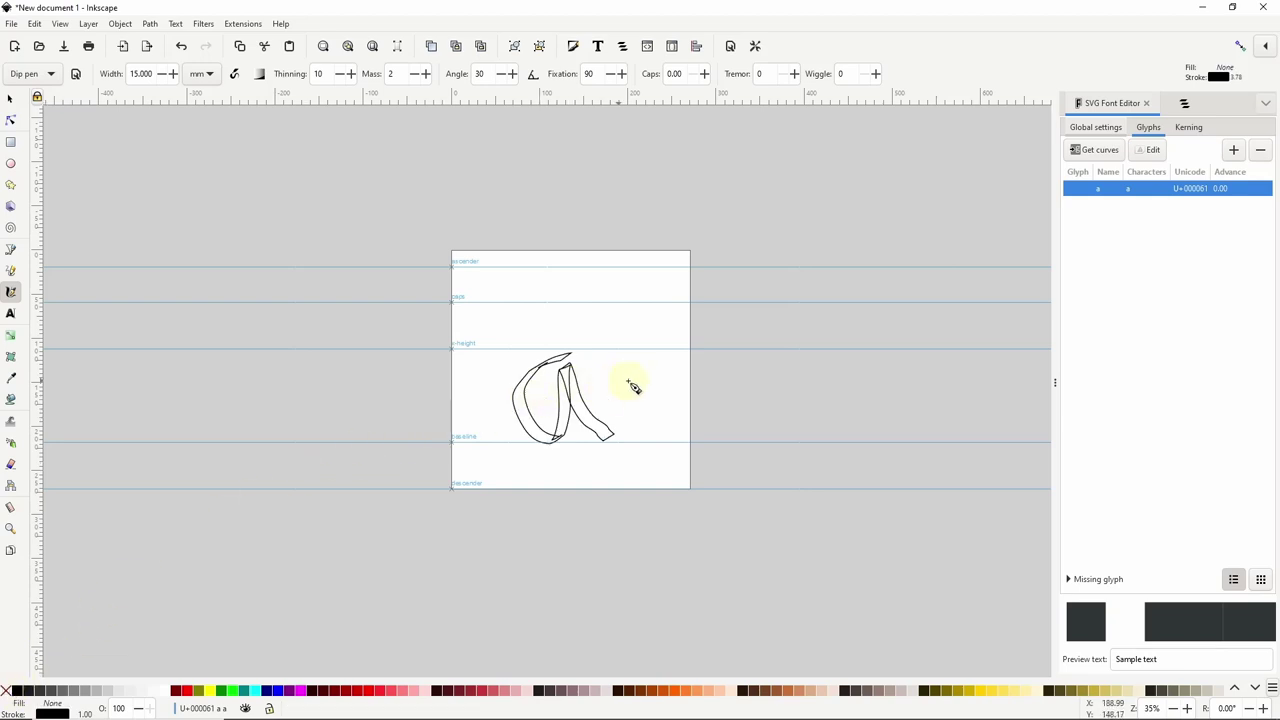
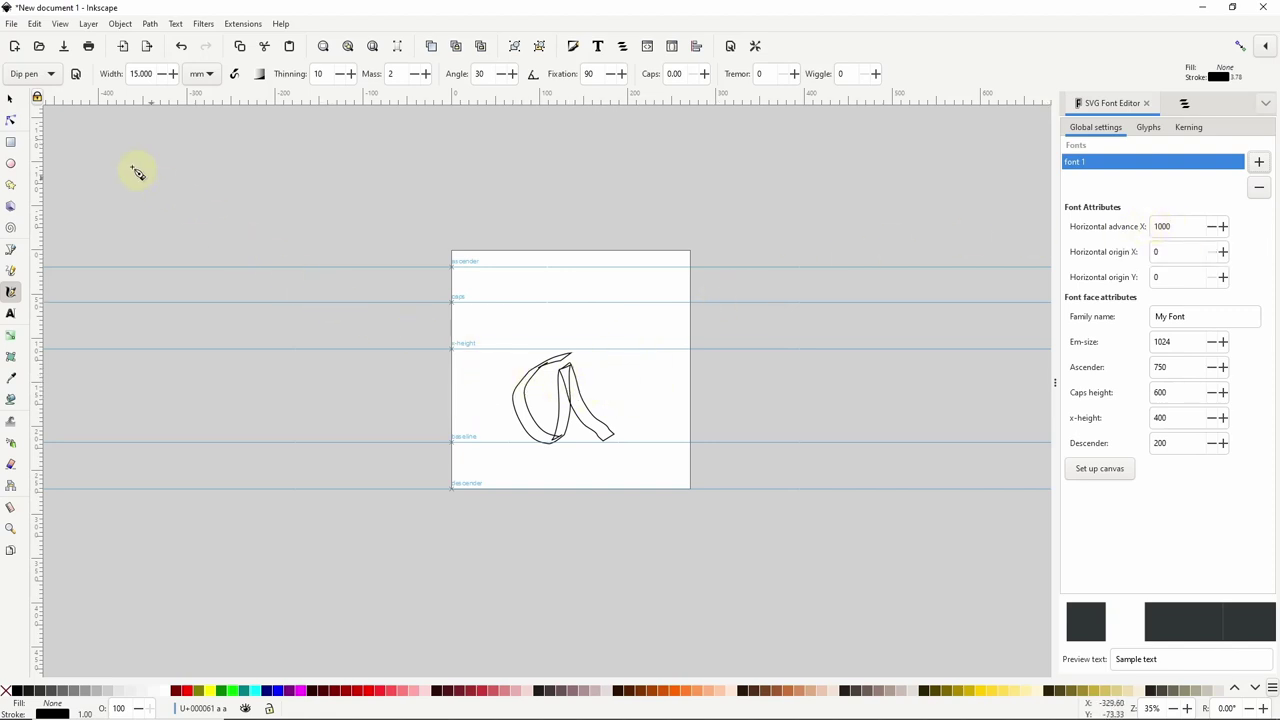
# - Move the letter a to about X 7 mm, Y 112 mm, and place a vertical guide beyond it at about 194 mm
pyautogui.click(11, 100)
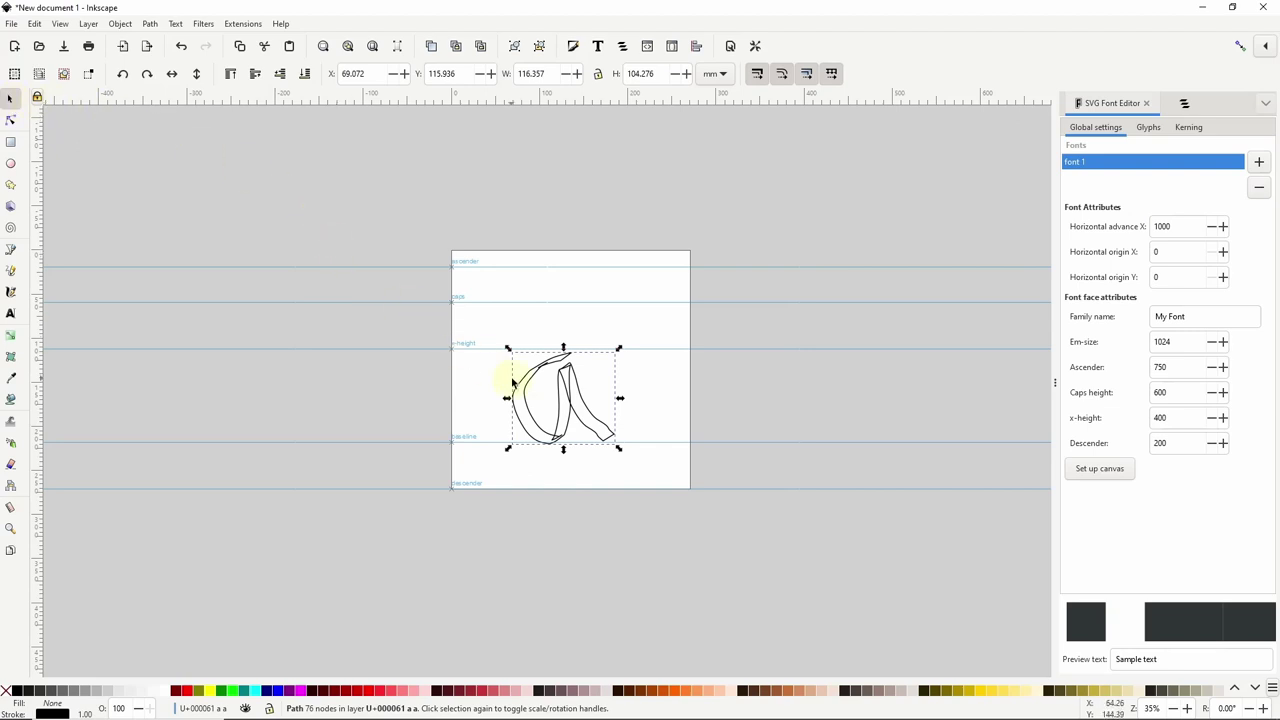
pyautogui.moveTo(527, 391); pyautogui.dragTo(467, 383)
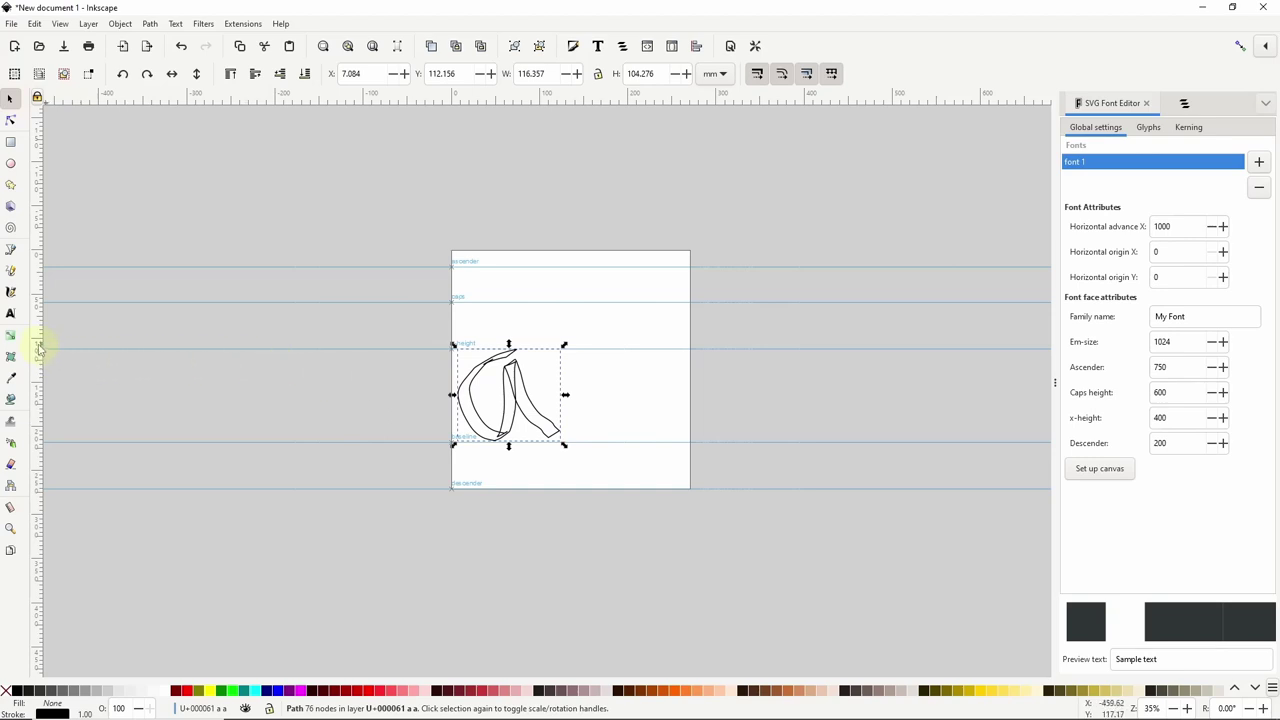
pyautogui.moveTo(40, 348); pyautogui.dragTo(614, 365)
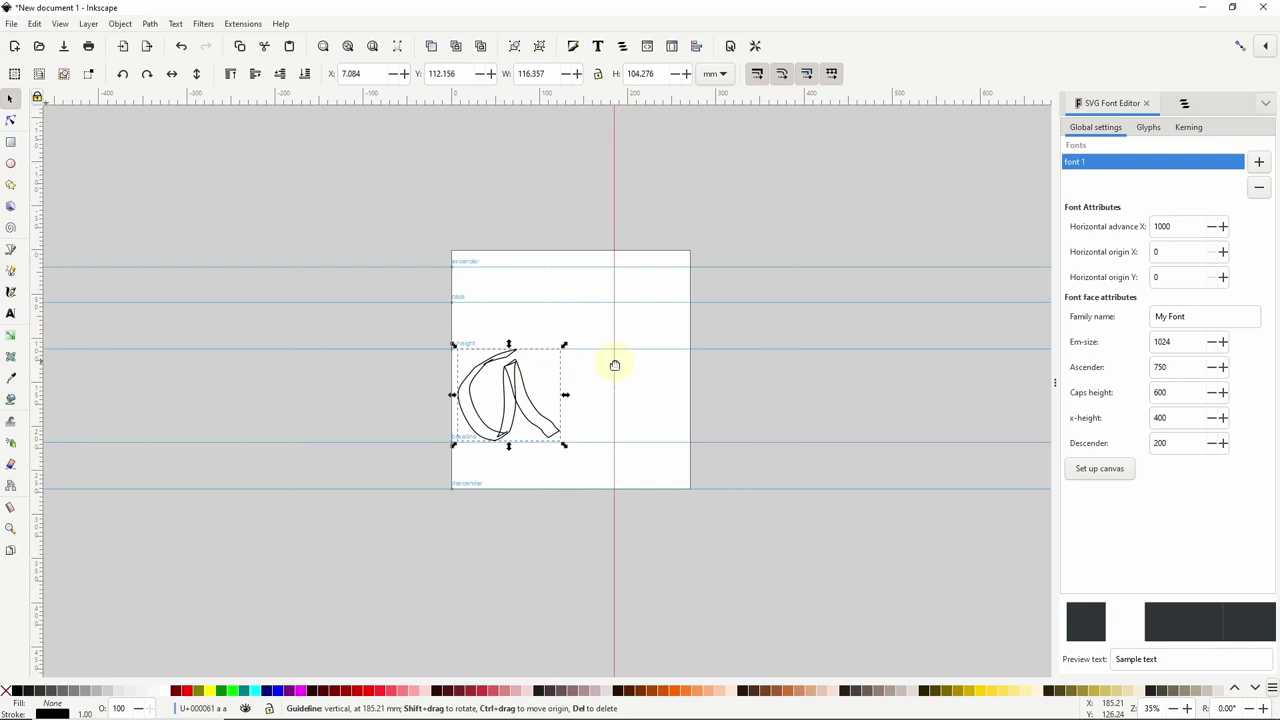
pyautogui.moveTo(614, 365); pyautogui.dragTo(622, 366)
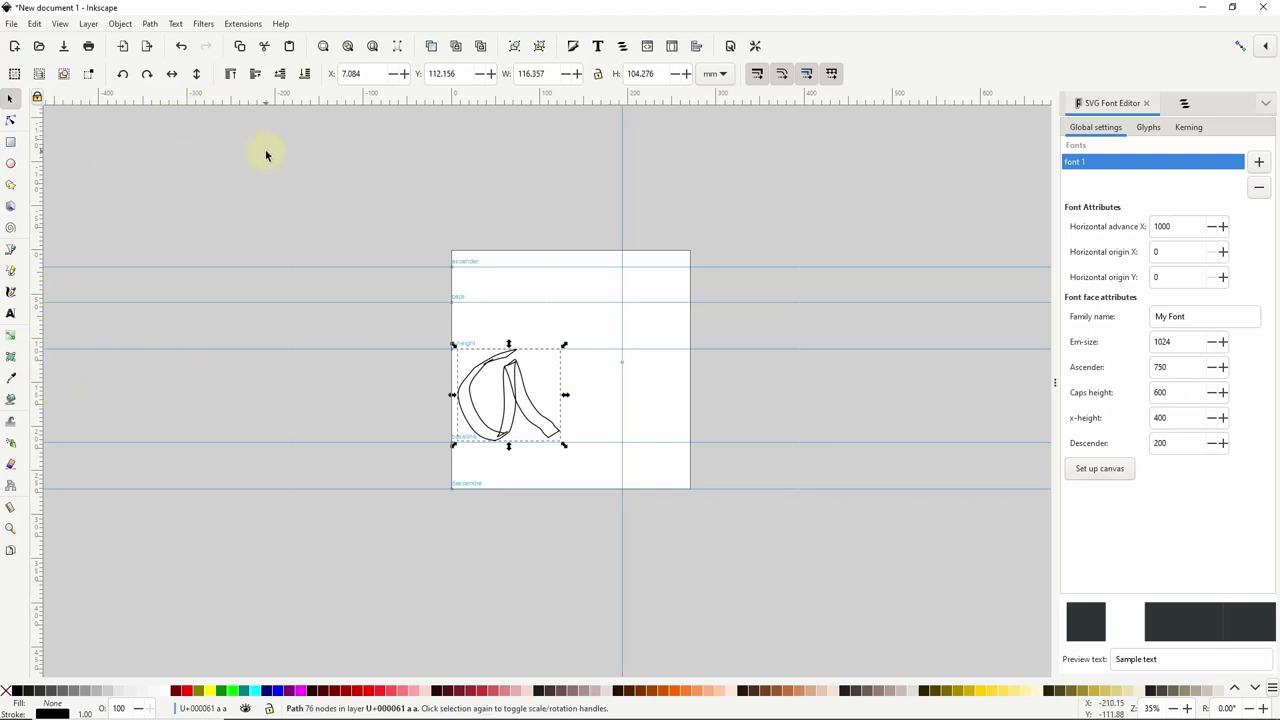
pyautogui.click(61, 24)
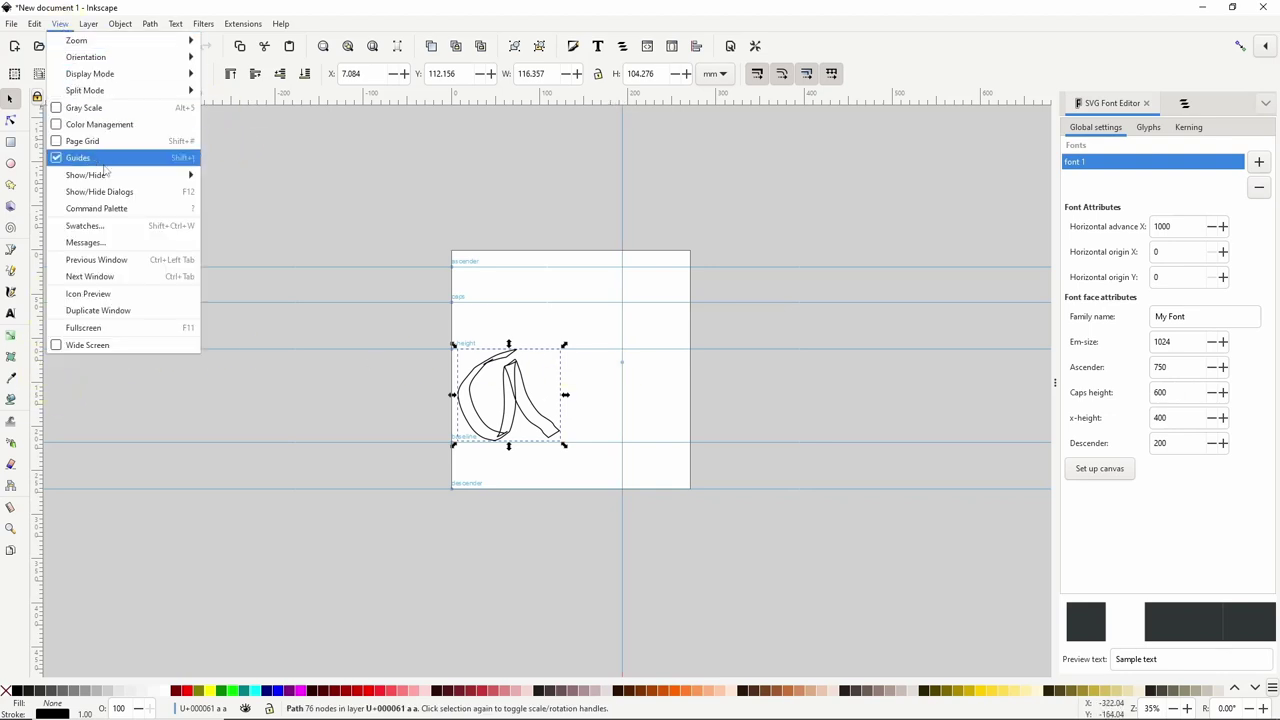
pyautogui.moveTo(109, 175)
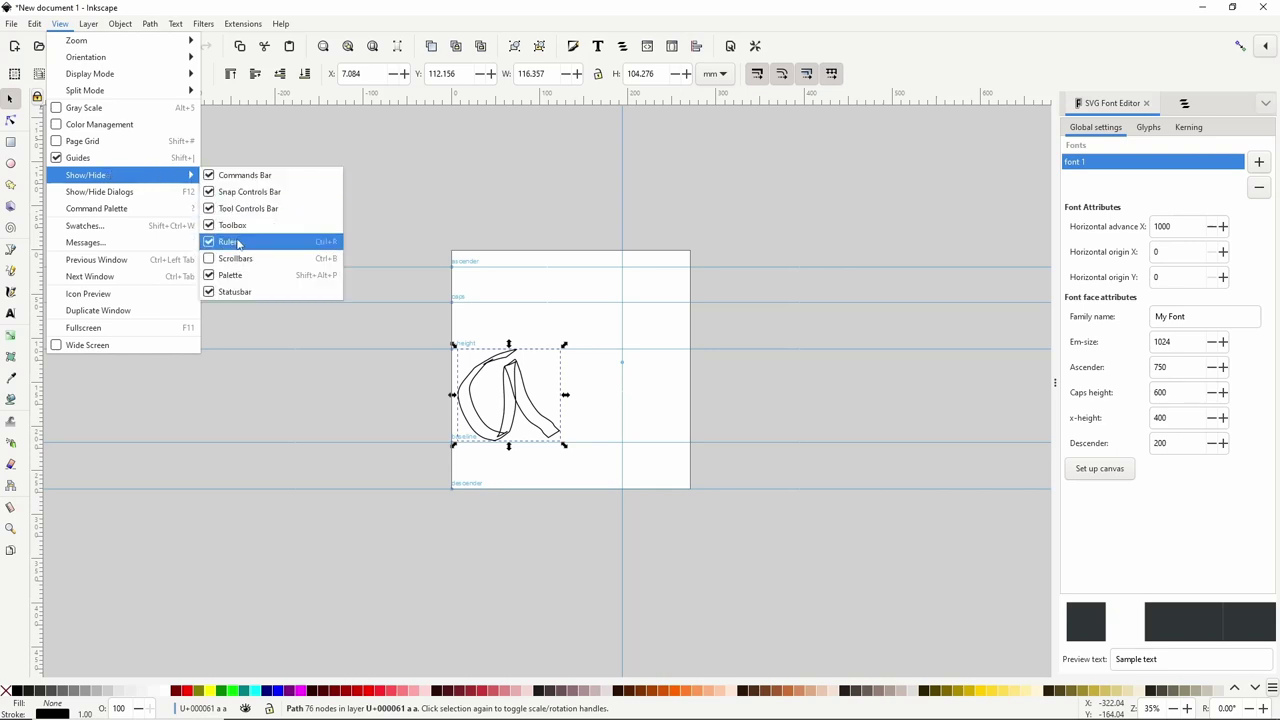
pyautogui.click(479, 213)
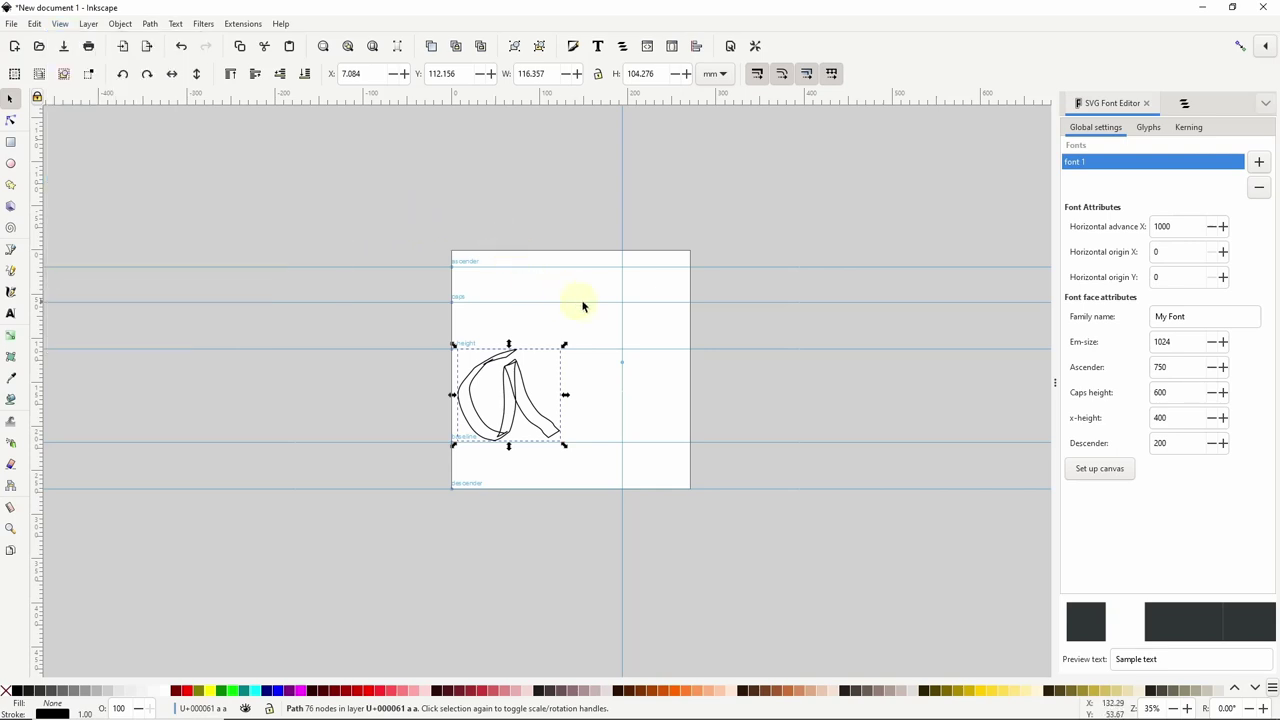
# - Set the vertical guide's X position to 700 px and match the font's horizontal advance X to it
pyautogui.doubleClick(622, 333)
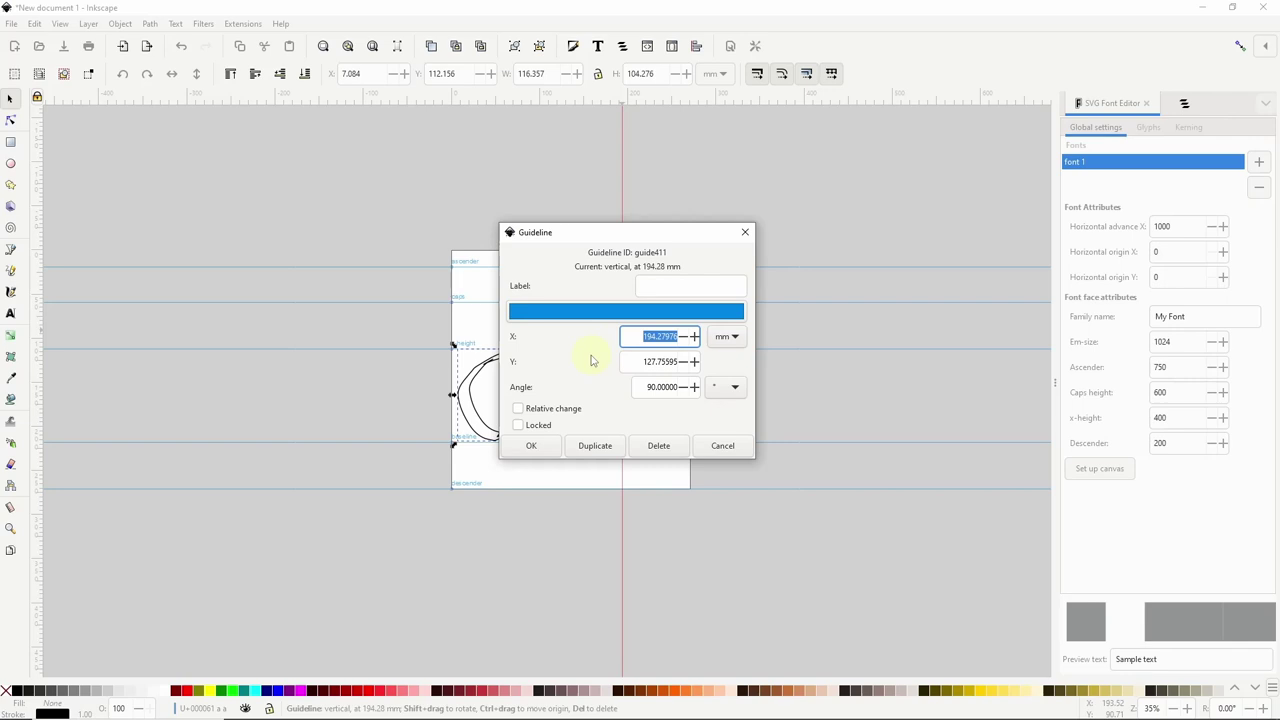
pyautogui.click(725, 336)
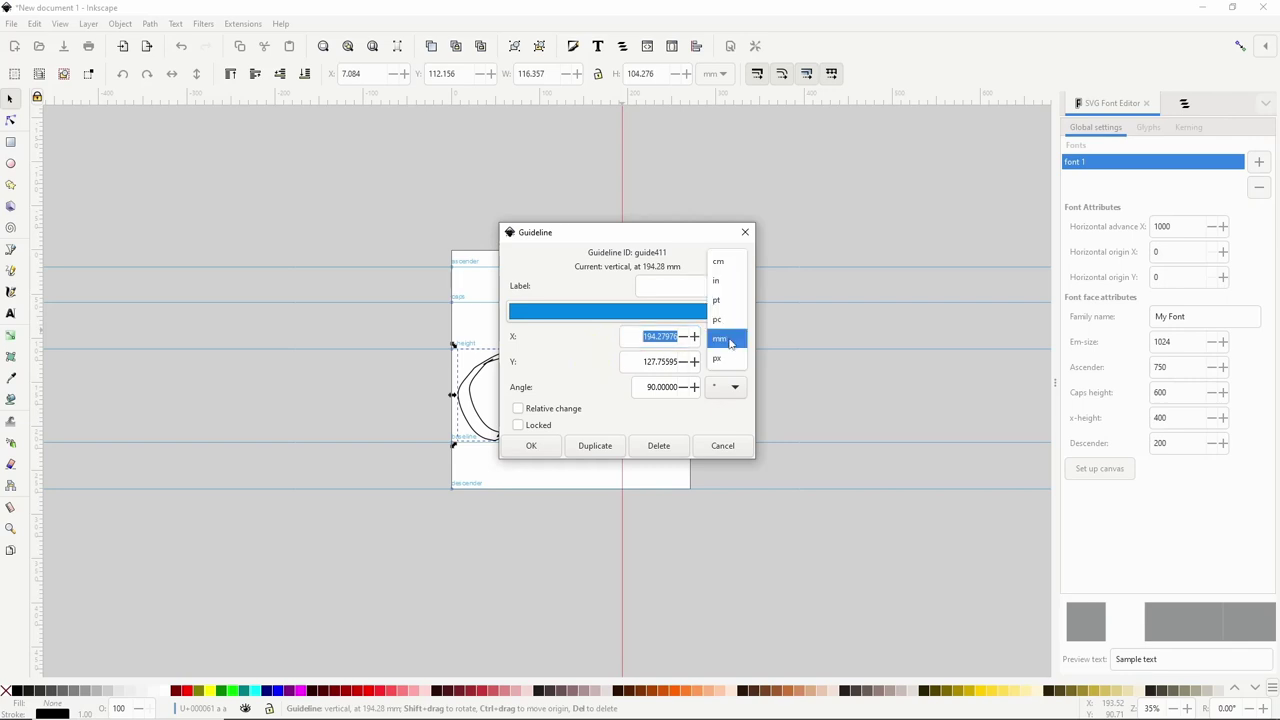
pyautogui.click(727, 357)
pyautogui.click(652, 337)
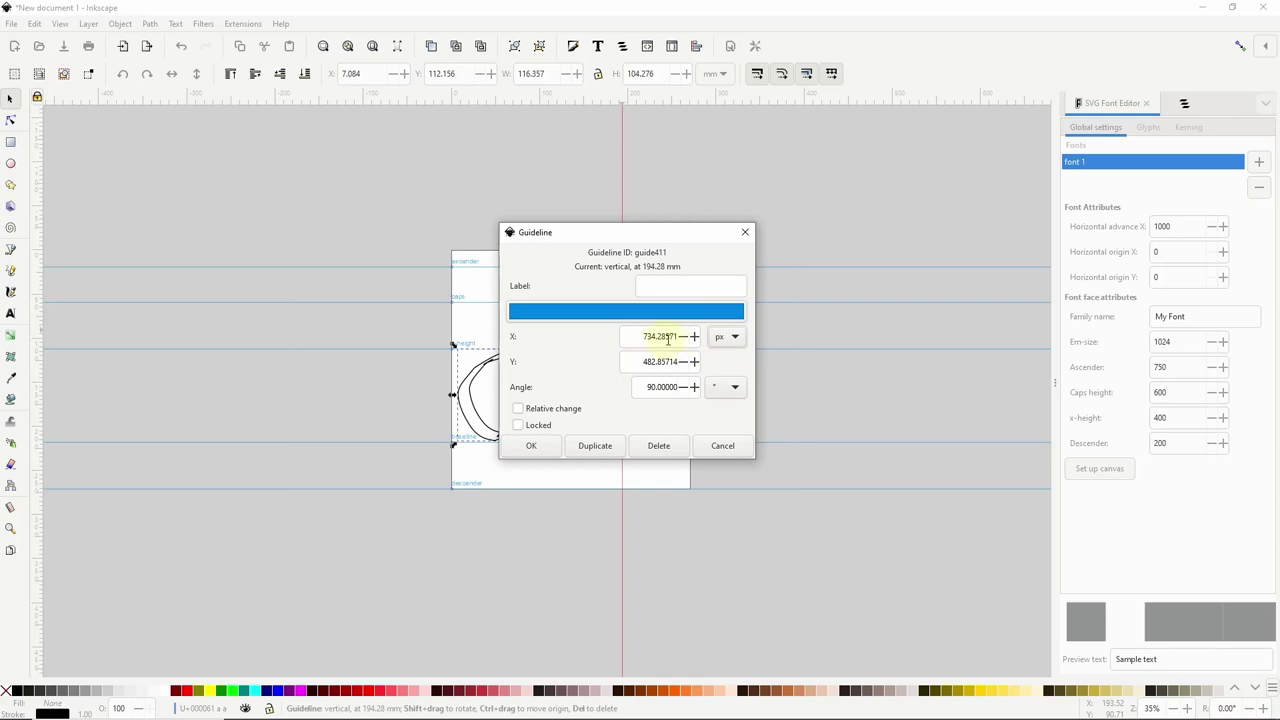
pyautogui.doubleClick(668, 337)
pyautogui.write('700')
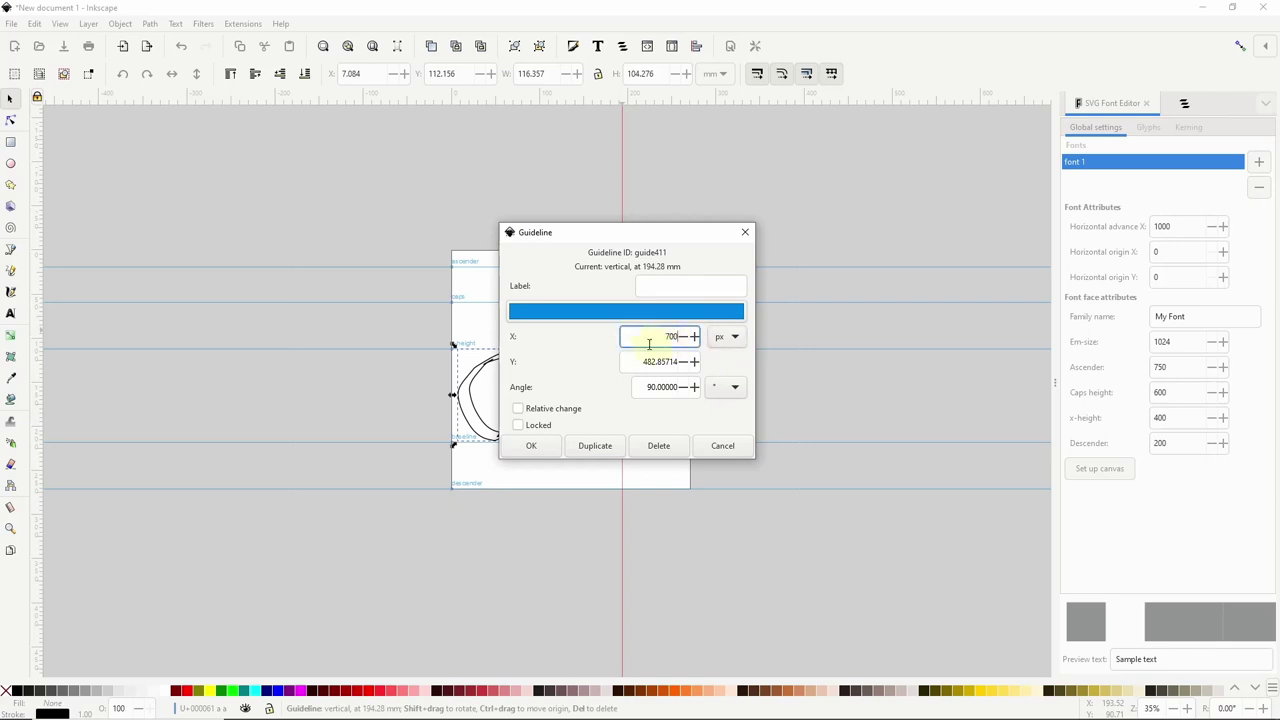
pyautogui.click(531, 445)
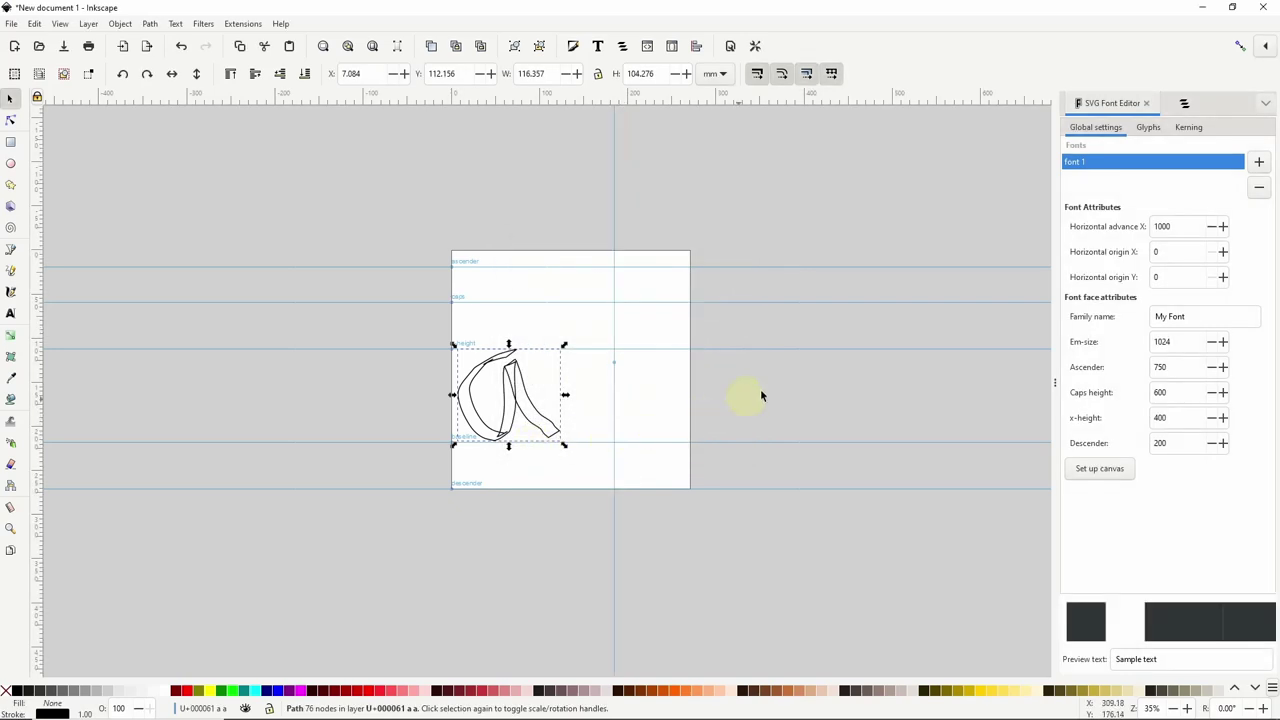
pyautogui.doubleClick(1166, 228)
# - Merge the overlapping outlines of the letter a with Union and assign its curves to the glyph a
pyautogui.click(1140, 132)
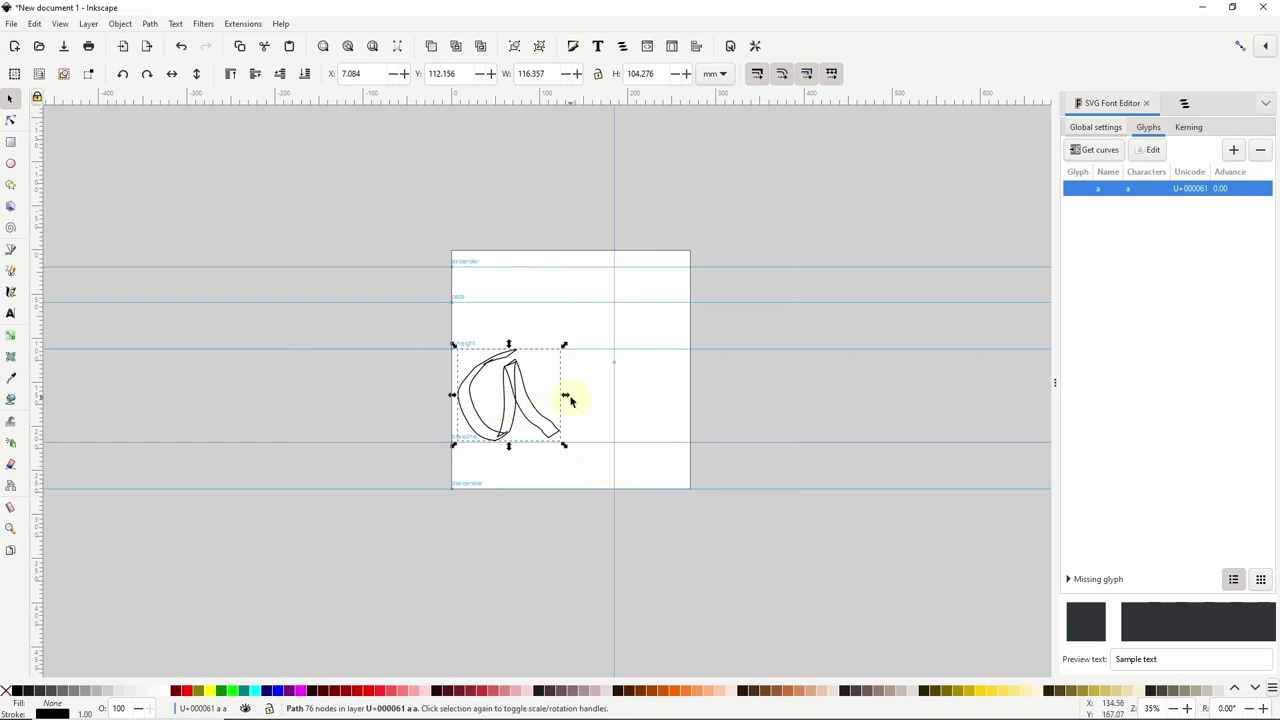
pyautogui.click(151, 25)
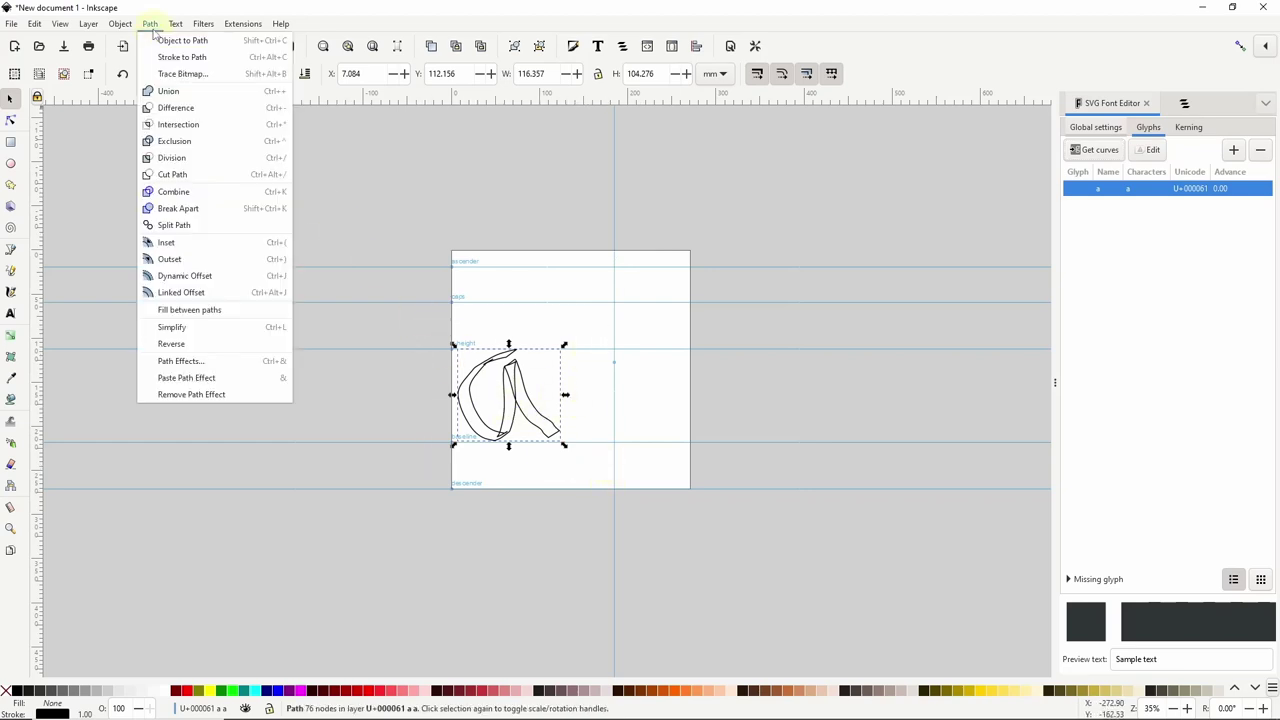
pyautogui.click(176, 95)
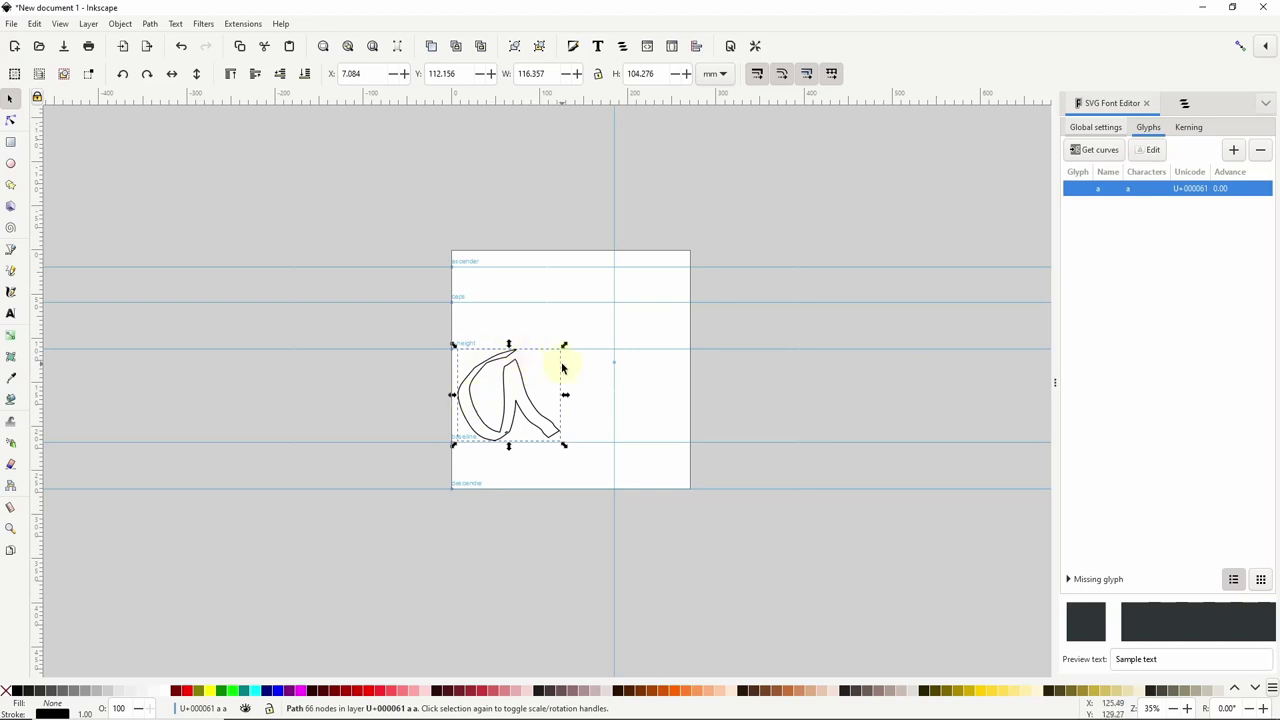
pyautogui.click(1092, 157)
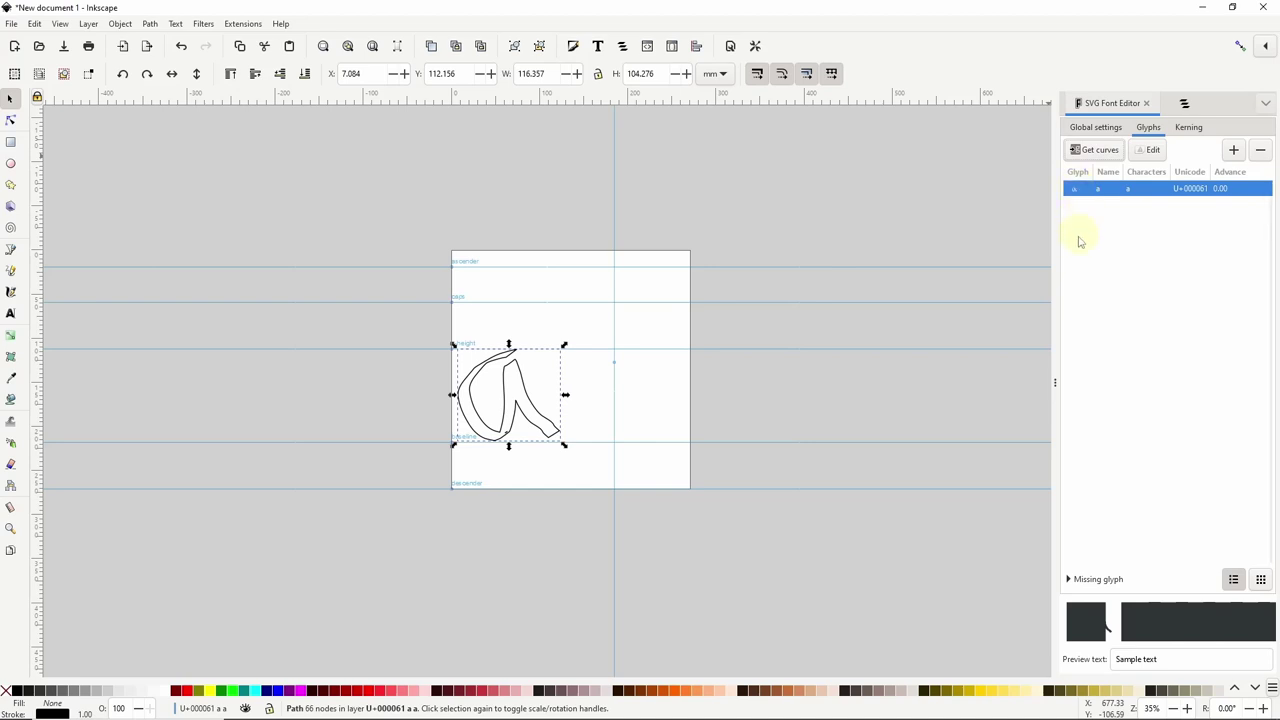
# - Preview the font with the text aaaa and set the advance of the glyph a to 500
pyautogui.tripleClick(1140, 660)
pyautogui.write('aaaa')
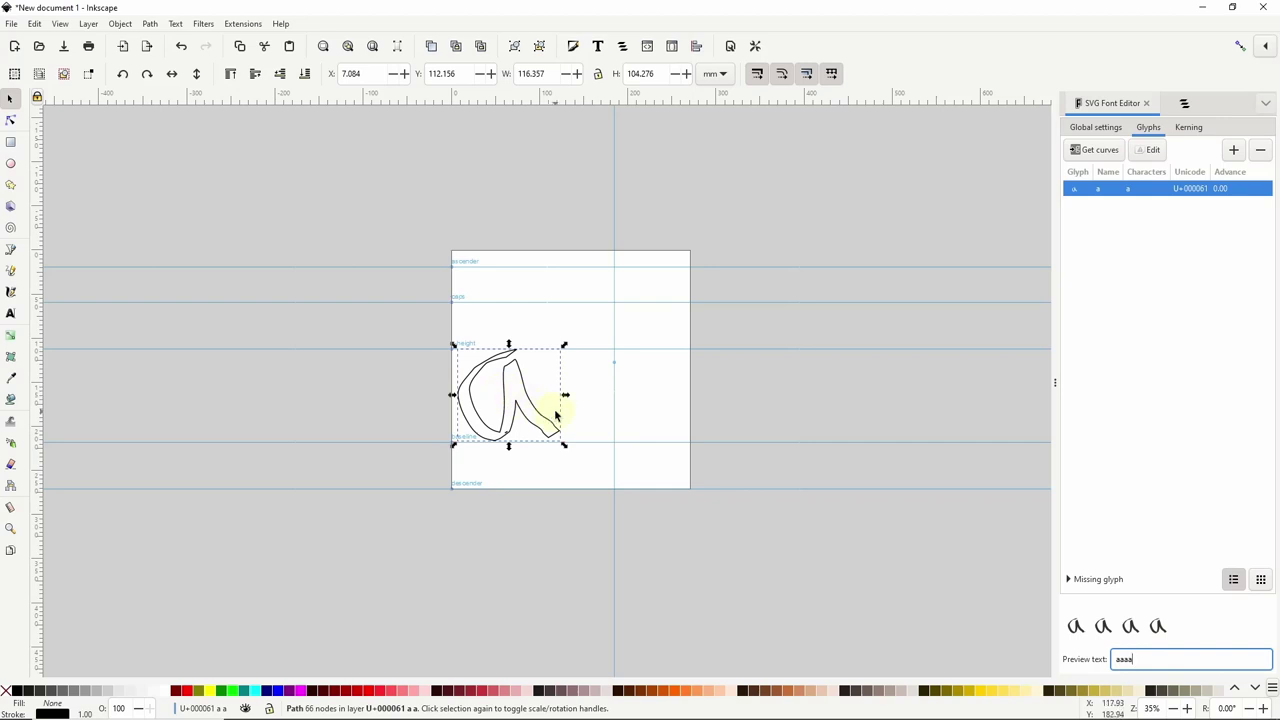
pyautogui.click(1230, 190)
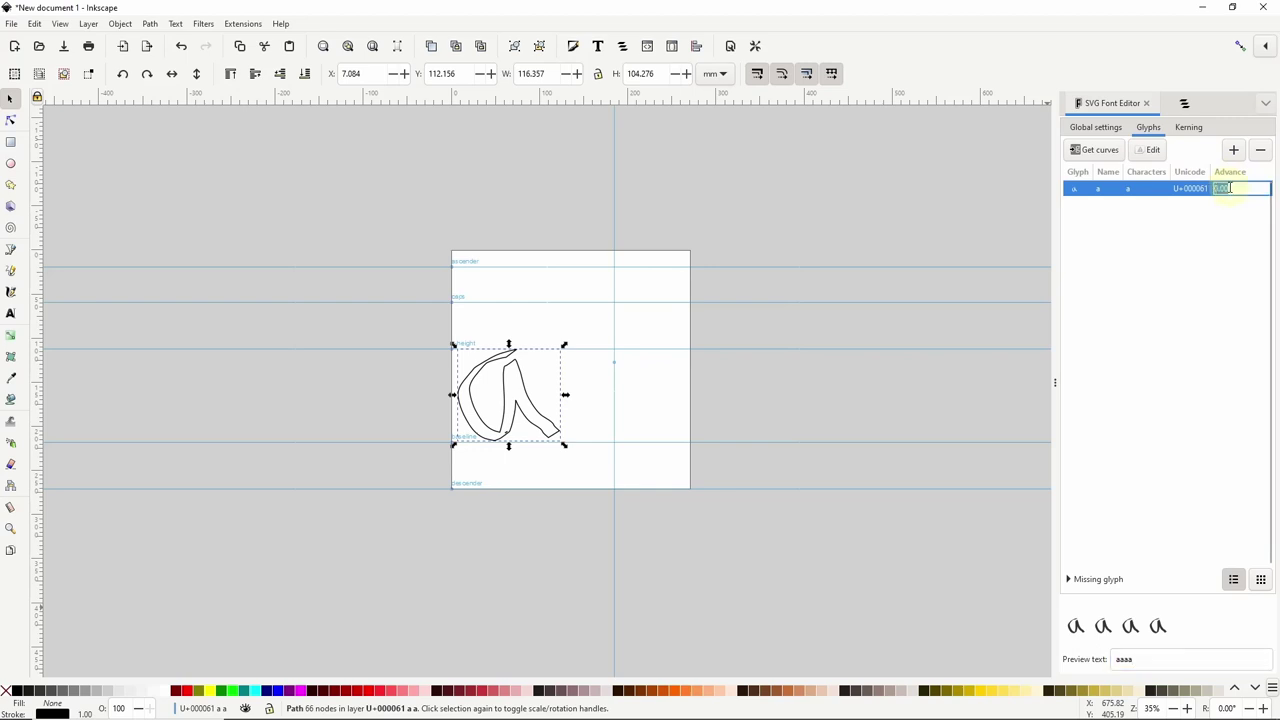
pyautogui.write('500')
pyautogui.press('Return')
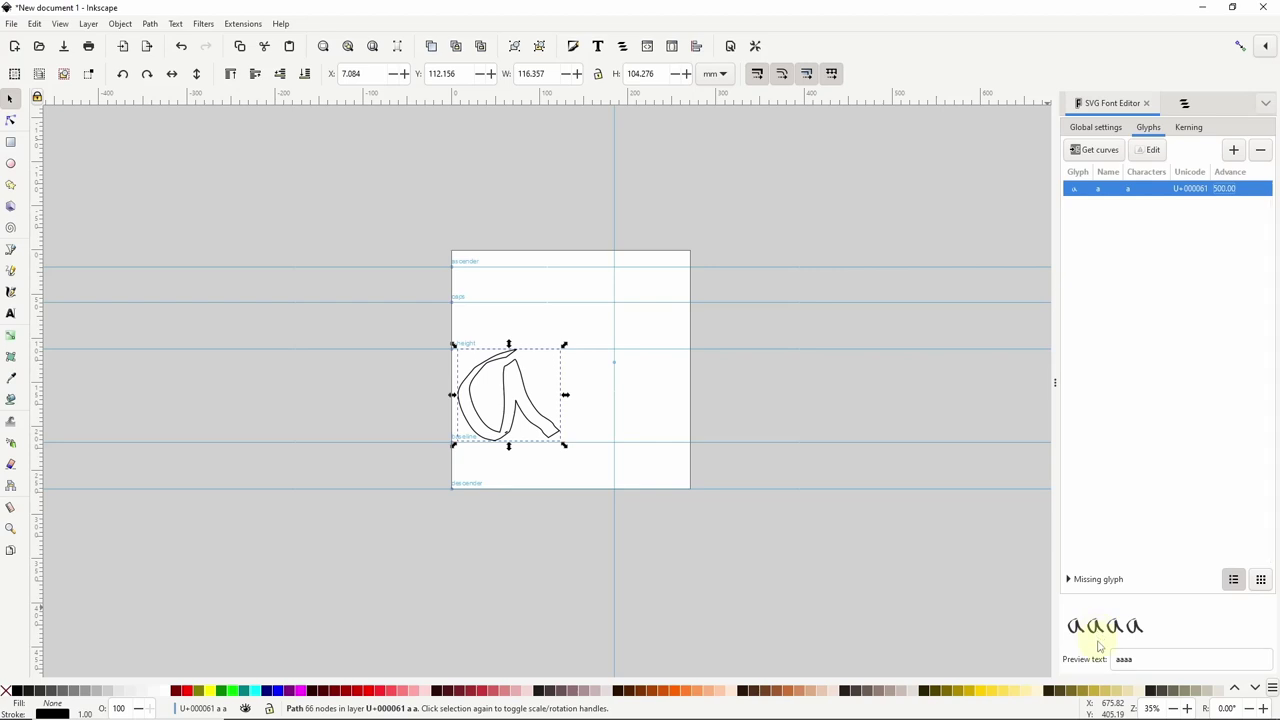
# - Add a second glyph to the font for the character A and name it A
pyautogui.click(1233, 151)
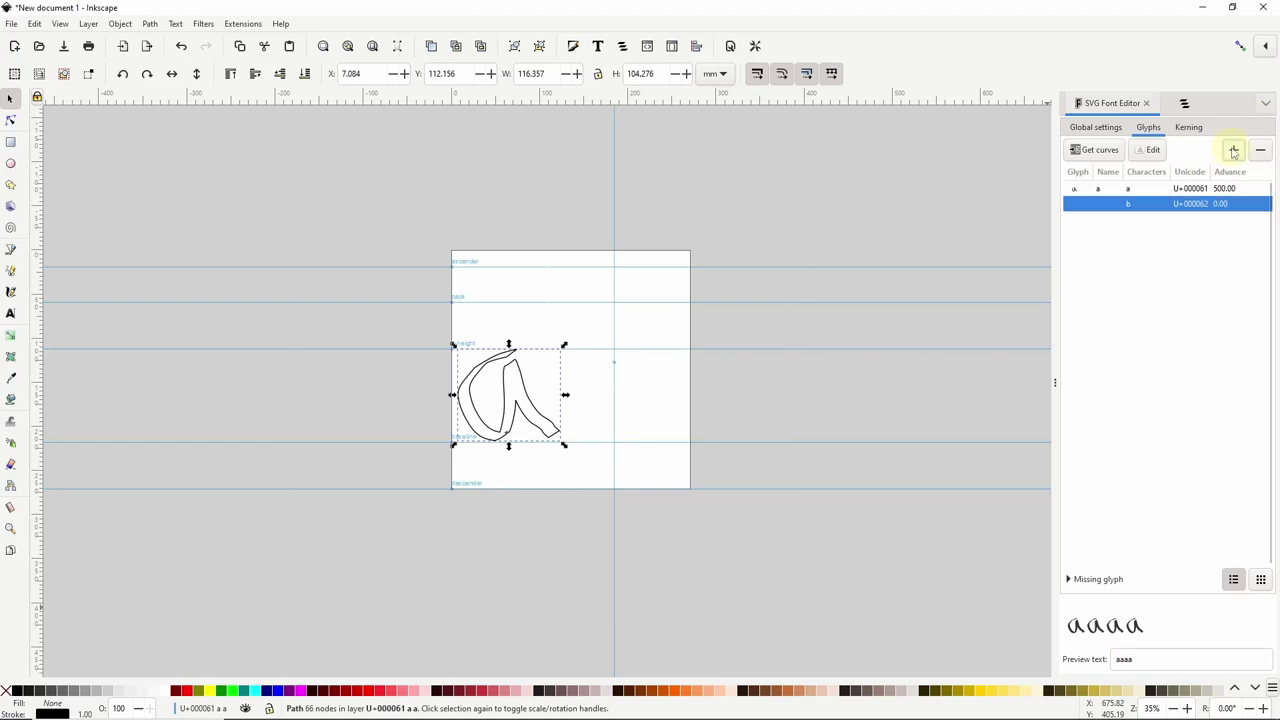
pyautogui.click(1134, 204)
pyautogui.write('A')
pyautogui.press('Return')
pyautogui.click(1107, 203)
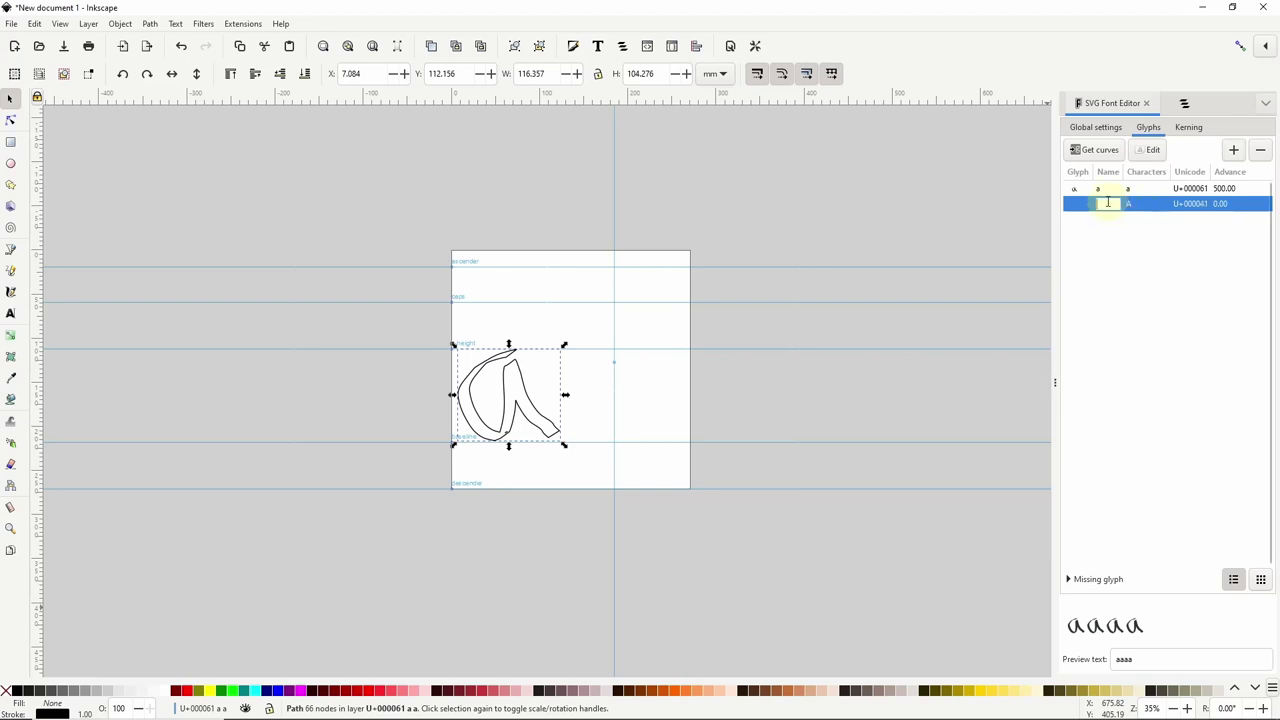
pyautogui.write('A')
pyautogui.press('Return')
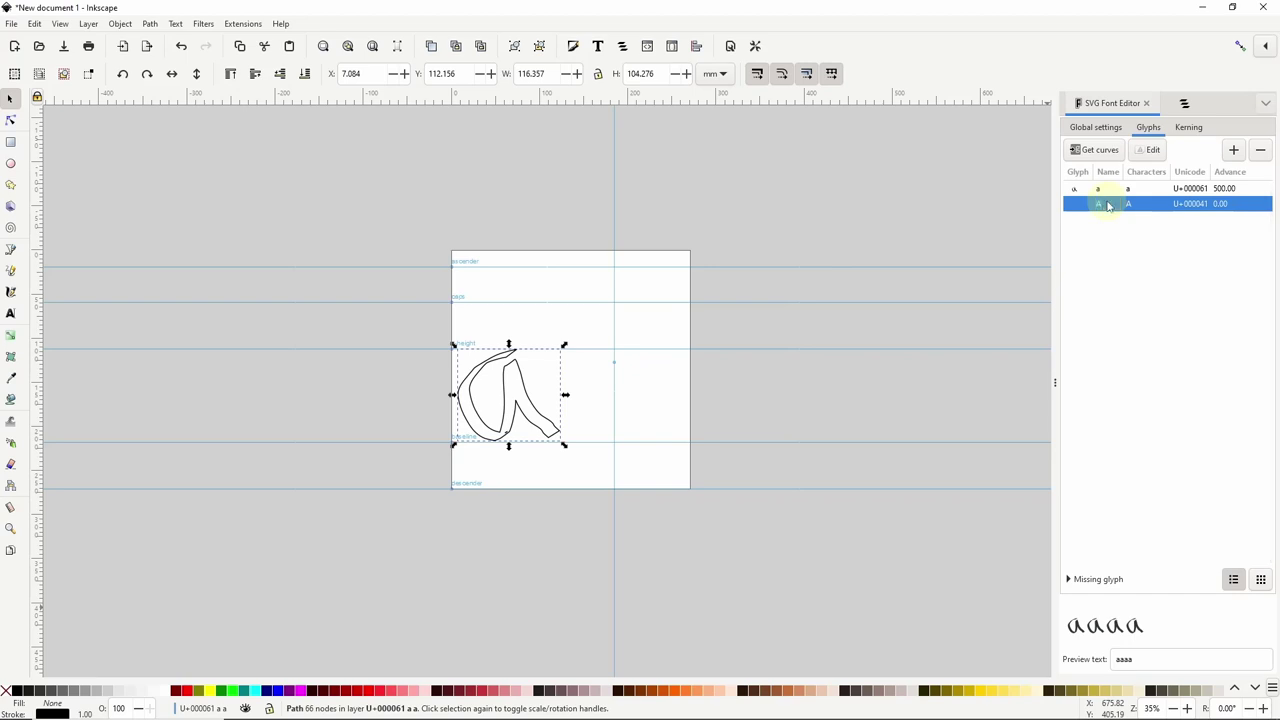
# - Open the glyph A for editing and draw a capital A in three calligraphic strokes between the baseline and caps guides
pyautogui.click(1151, 149)
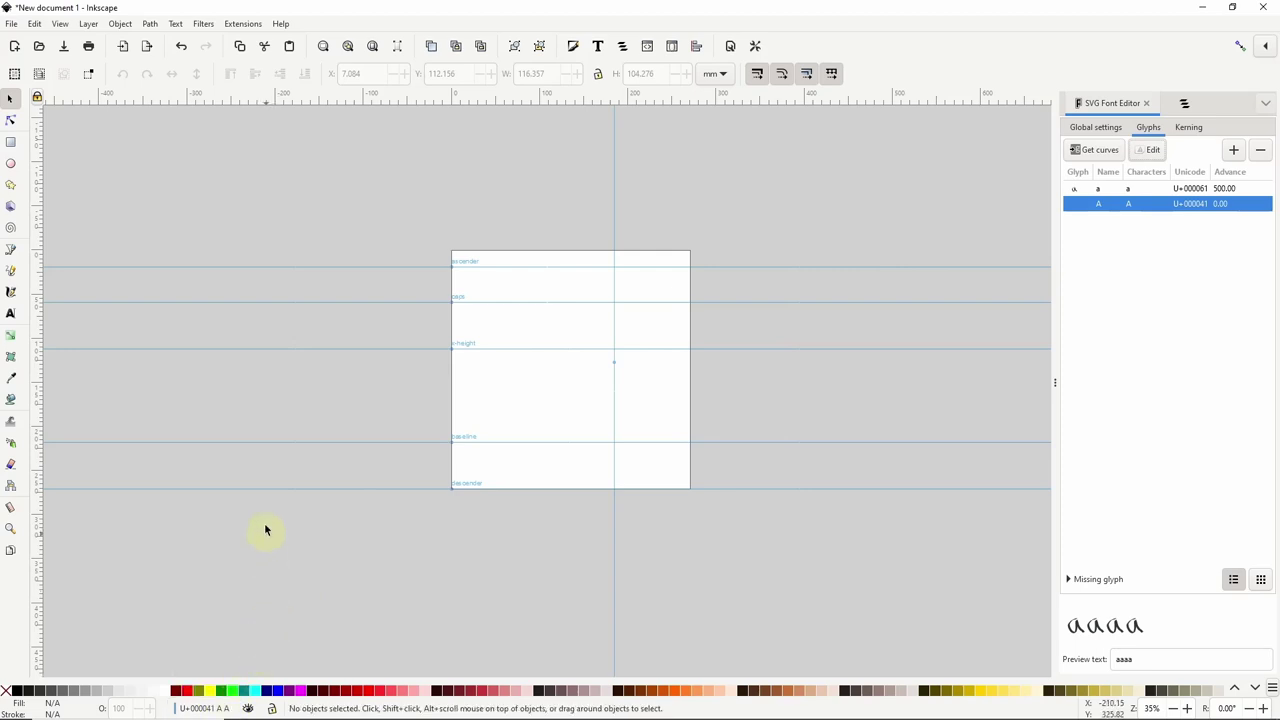
pyautogui.click(10, 291)
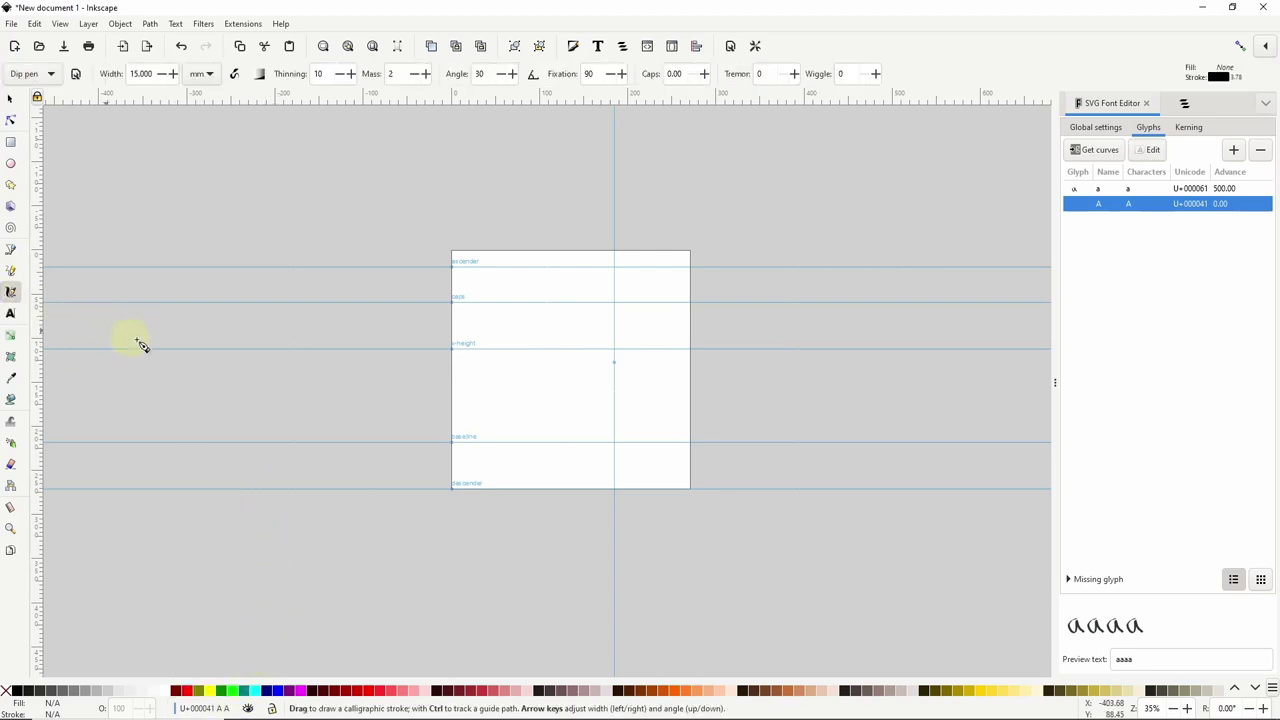
pyautogui.moveTo(535, 308); pyautogui.dragTo(479, 442)
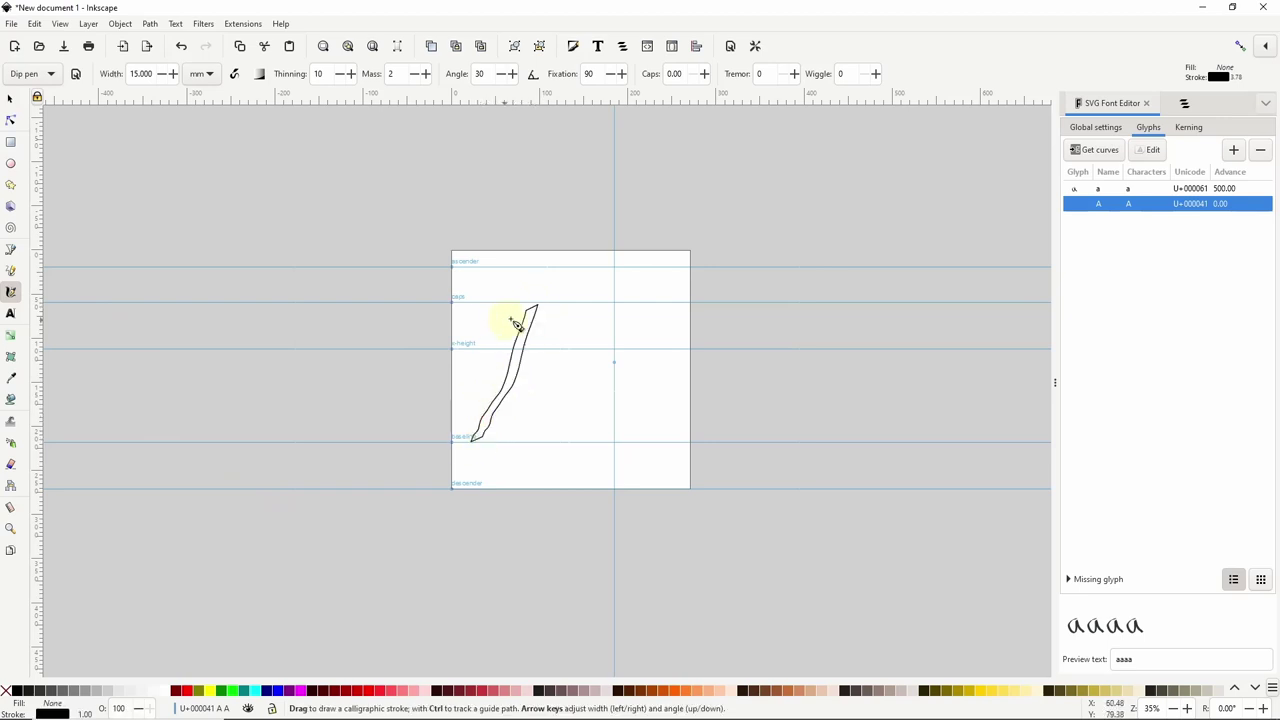
pyautogui.moveTo(532, 310); pyautogui.dragTo(607, 444)
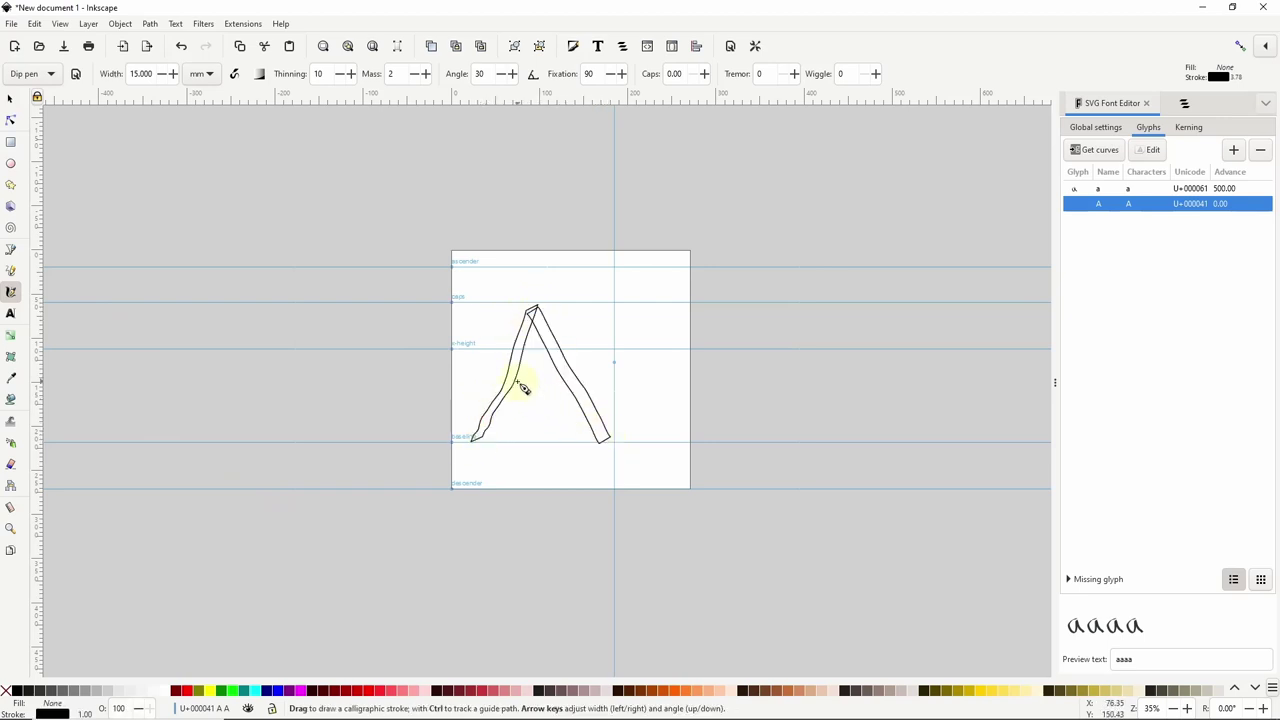
pyautogui.moveTo(512, 380)
pyautogui.mouseDown()
pyautogui.moveTo(571, 384)
pyautogui.moveTo(491, 432)
pyautogui.mouseUp()
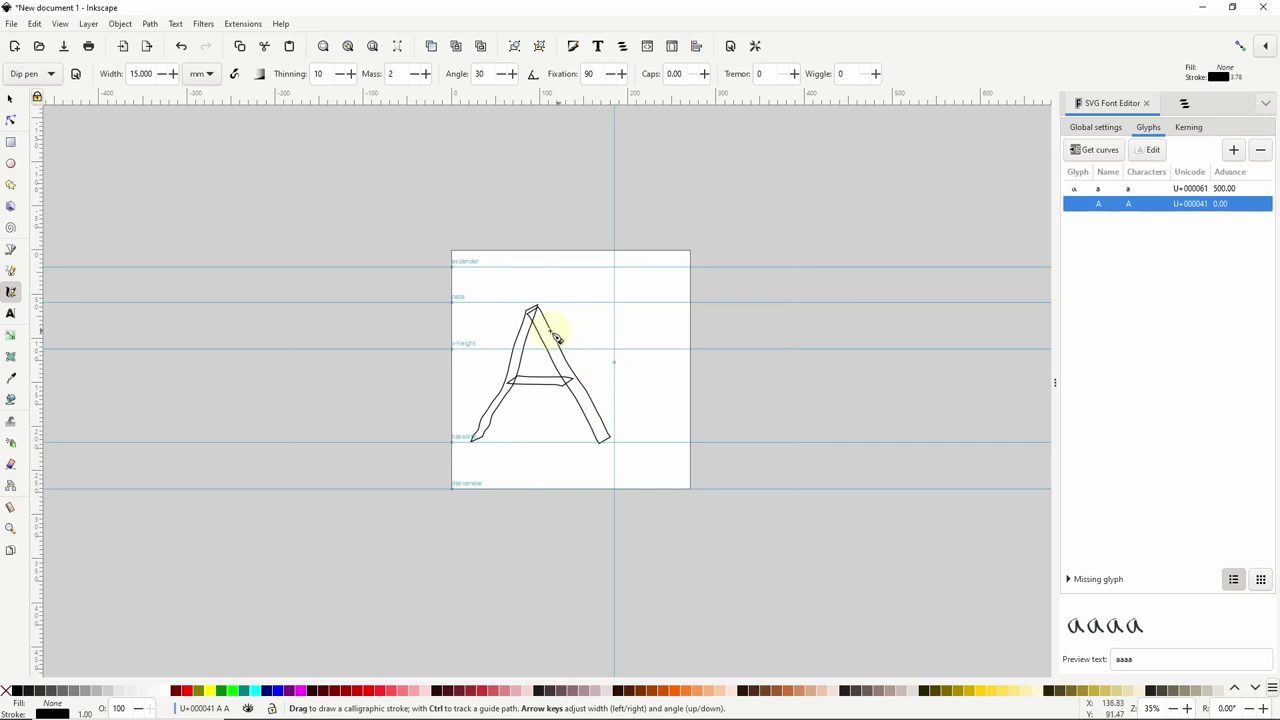
# - Shift the three strokes of the capital A slightly towards the page's left edge and merge them with Union
pyautogui.click(10, 99)
pyautogui.moveTo(376, 238); pyautogui.dragTo(656, 465)
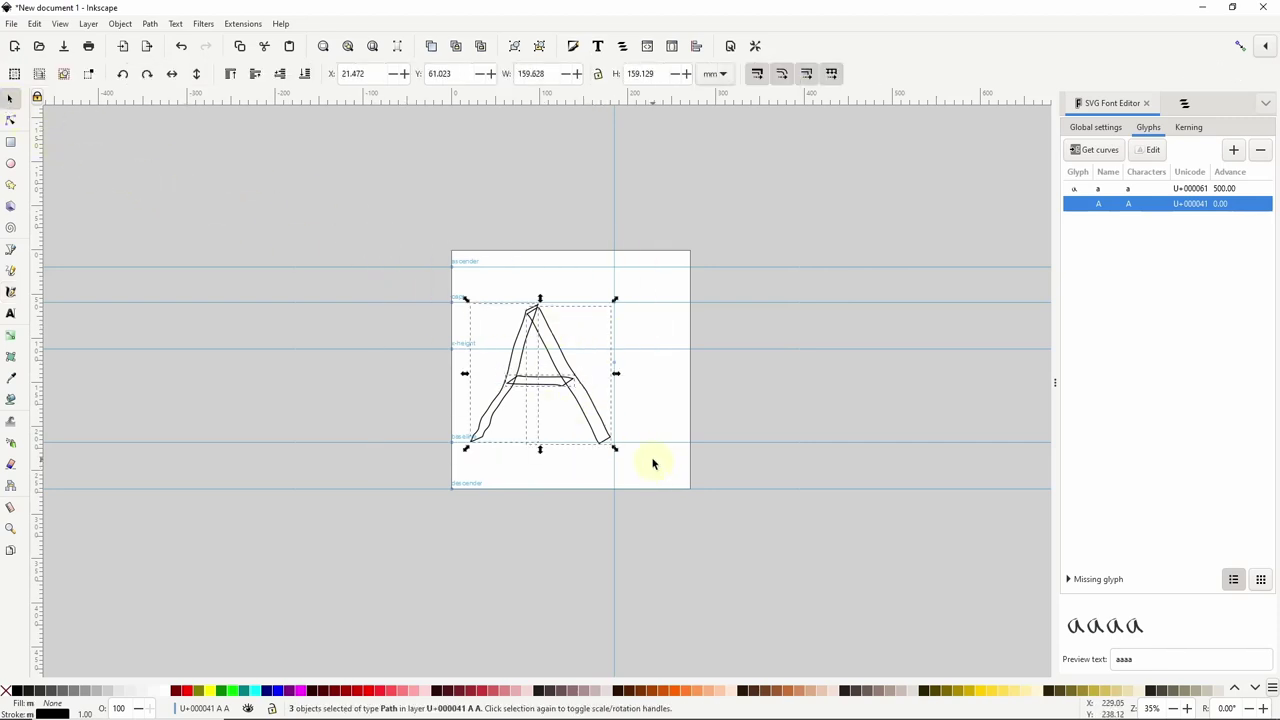
pyautogui.moveTo(590, 425); pyautogui.dragTo(584, 423)
pyautogui.click(150, 23)
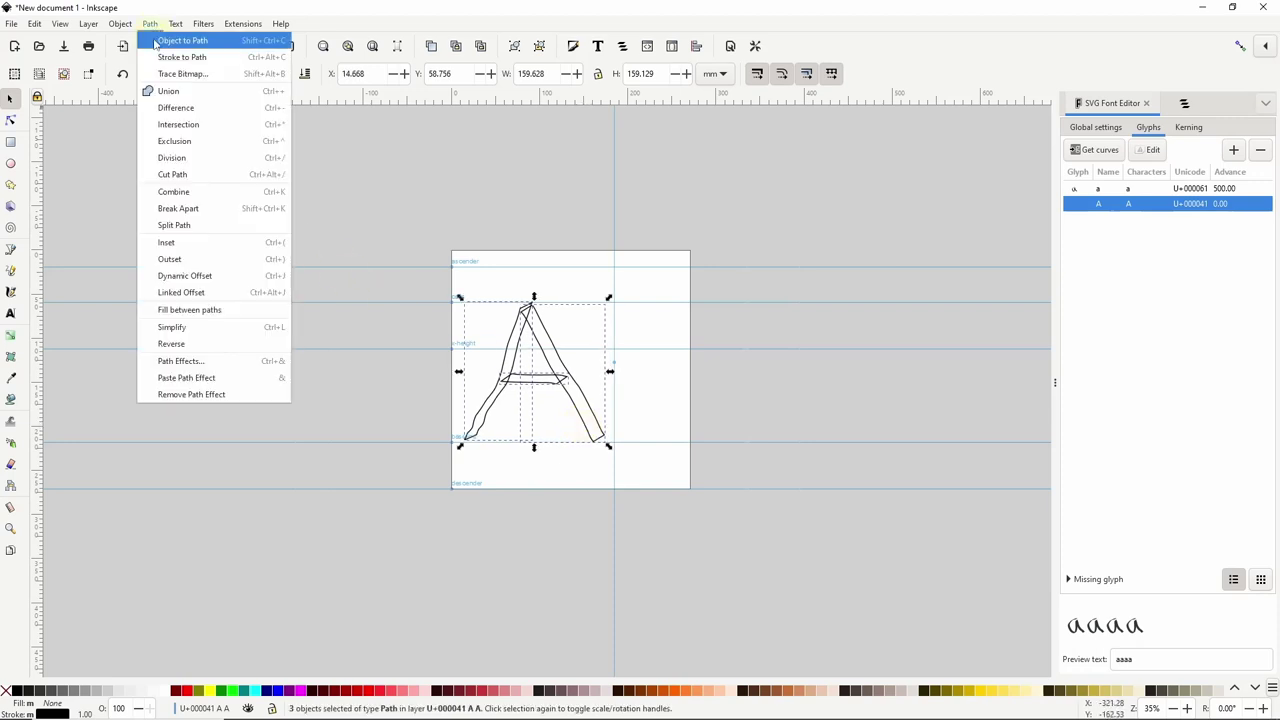
pyautogui.click(174, 90)
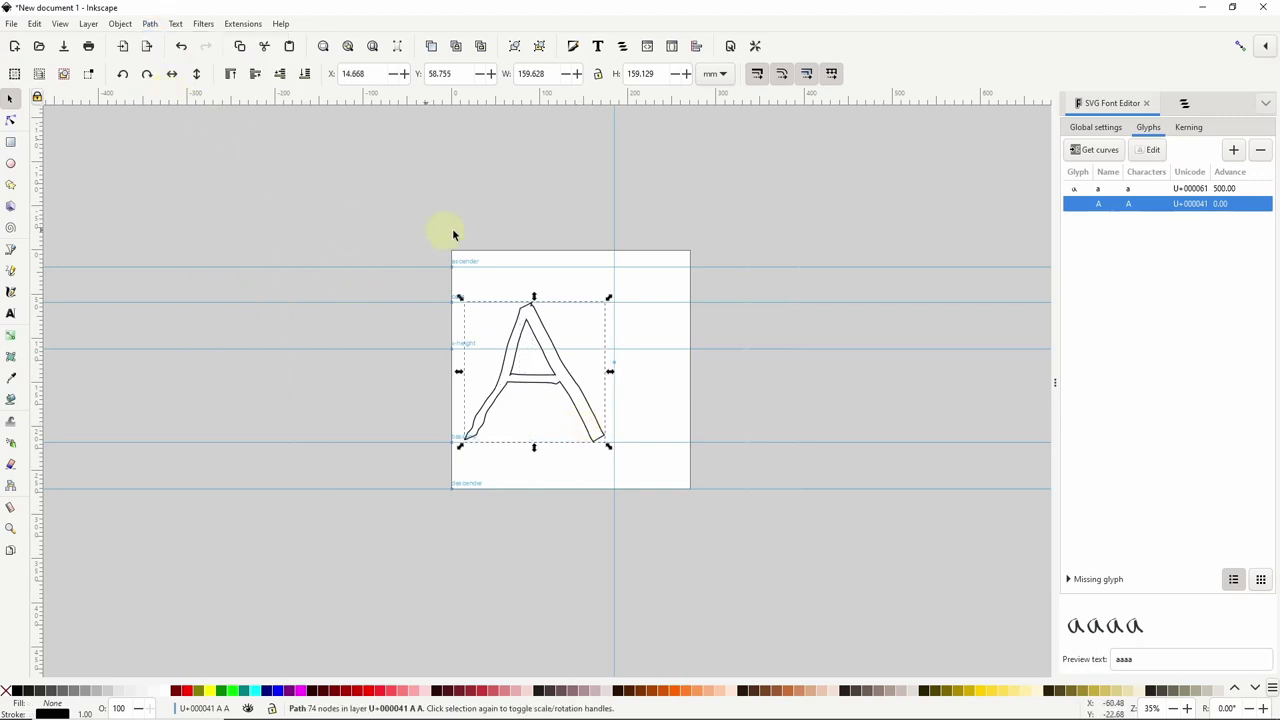
# - Assign the merged outline's curves to the glyph A and preview the font with the text AAaAaA
pyautogui.click(1092, 160)
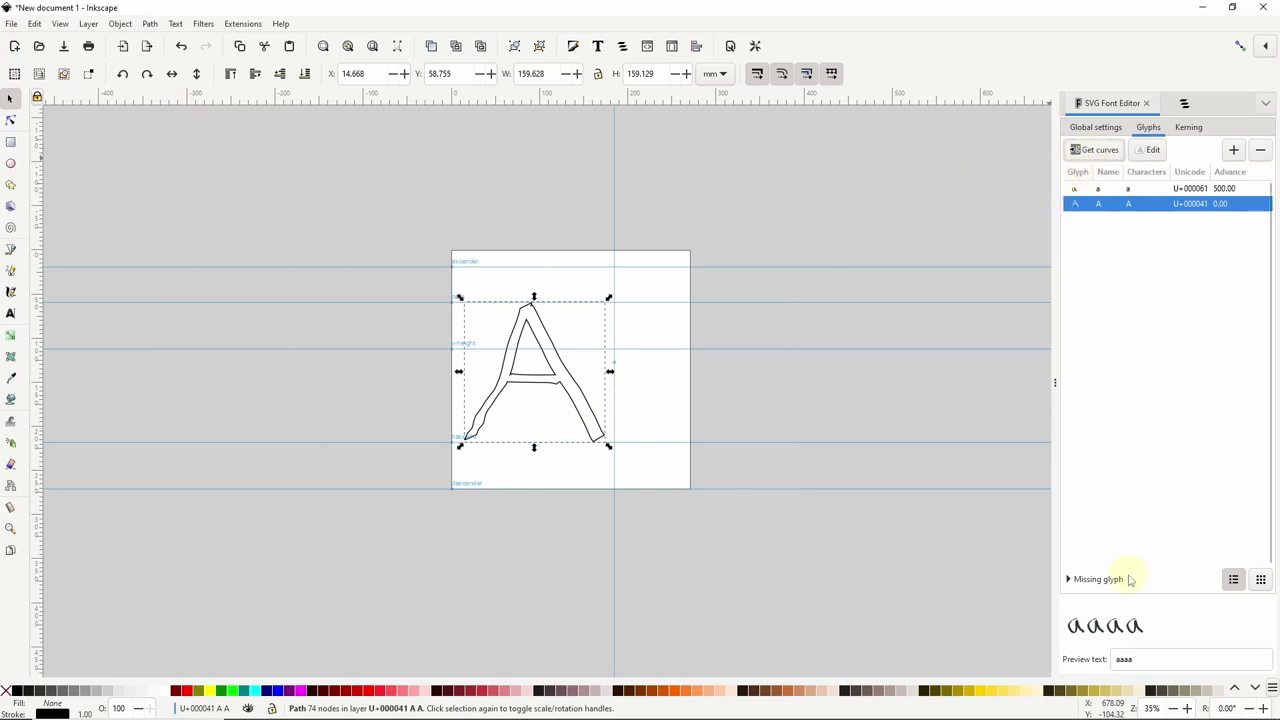
pyautogui.doubleClick(1143, 661)
pyautogui.write('AAaAaA')
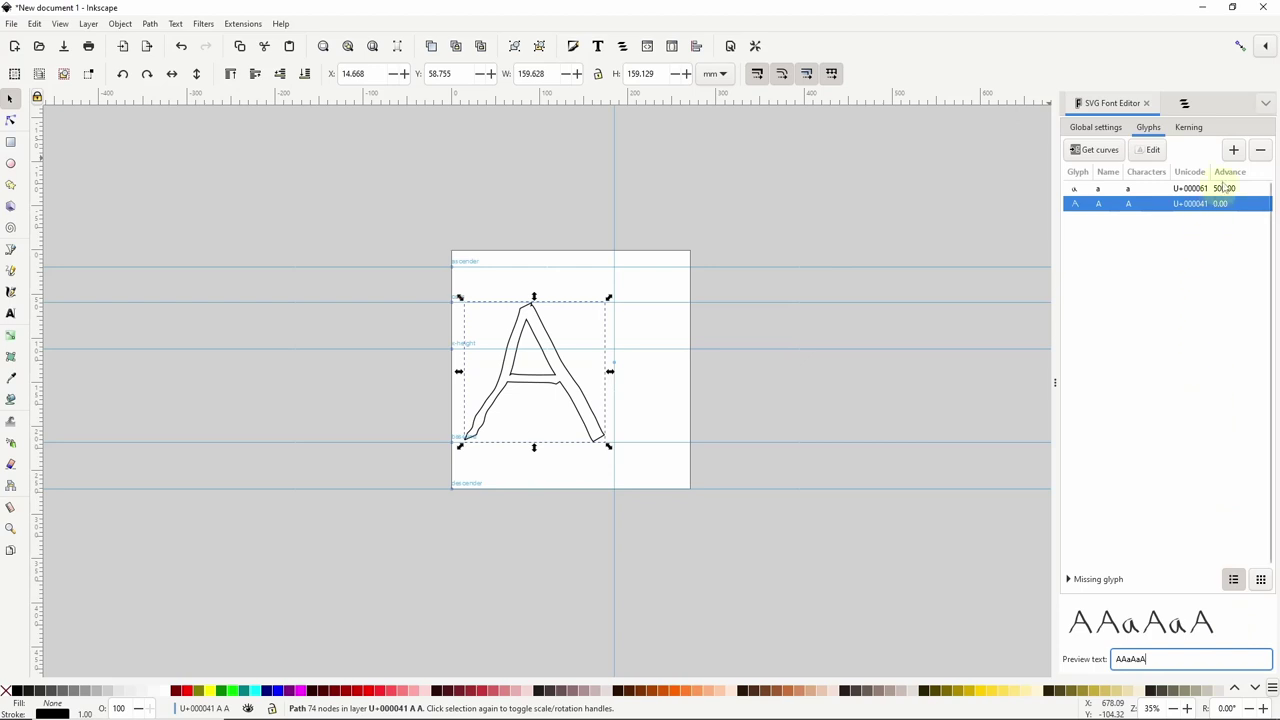
# - Add a third glyph to the font for the character i and name it i
pyautogui.click(1233, 150)
pyautogui.click(1129, 218)
pyautogui.write('i')
pyautogui.click(1110, 219)
pyautogui.write('i')
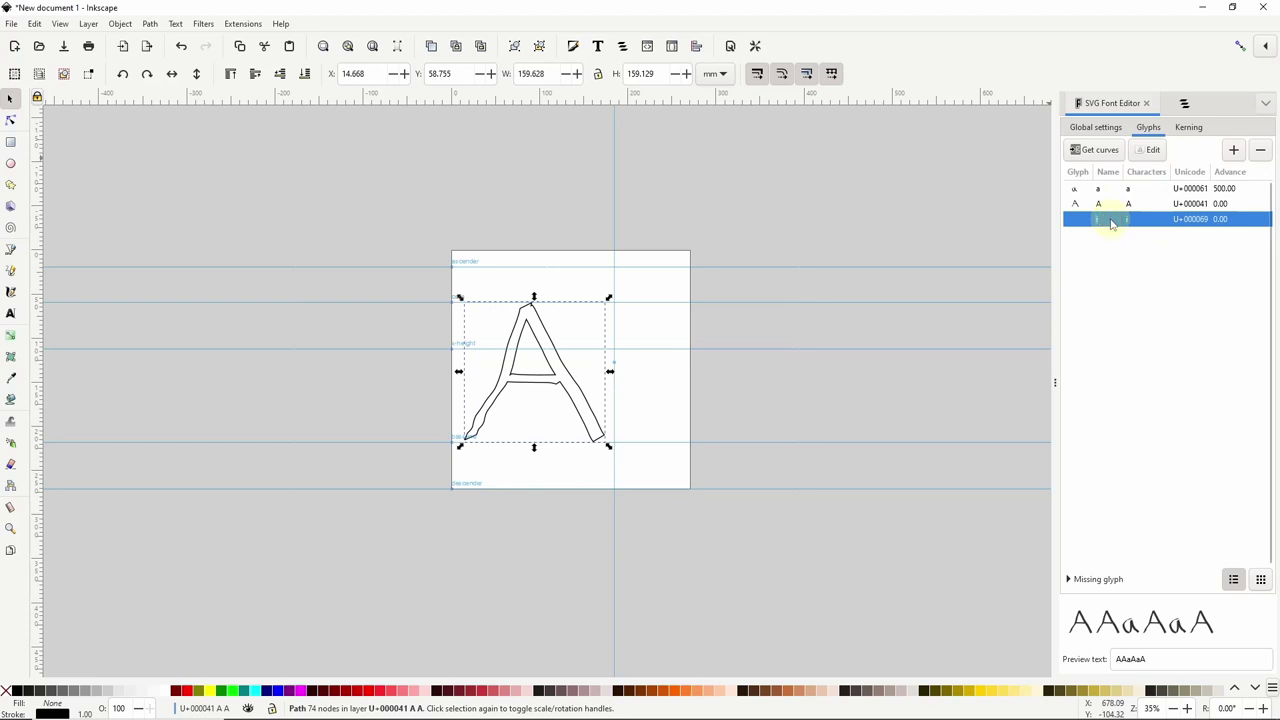
pyautogui.press('Return')
# - Open the glyph i for editing and draw a calligraphic stem between x-height and baseline with a circular dot of about 11 mm radius centred above it
pyautogui.click(1152, 150)
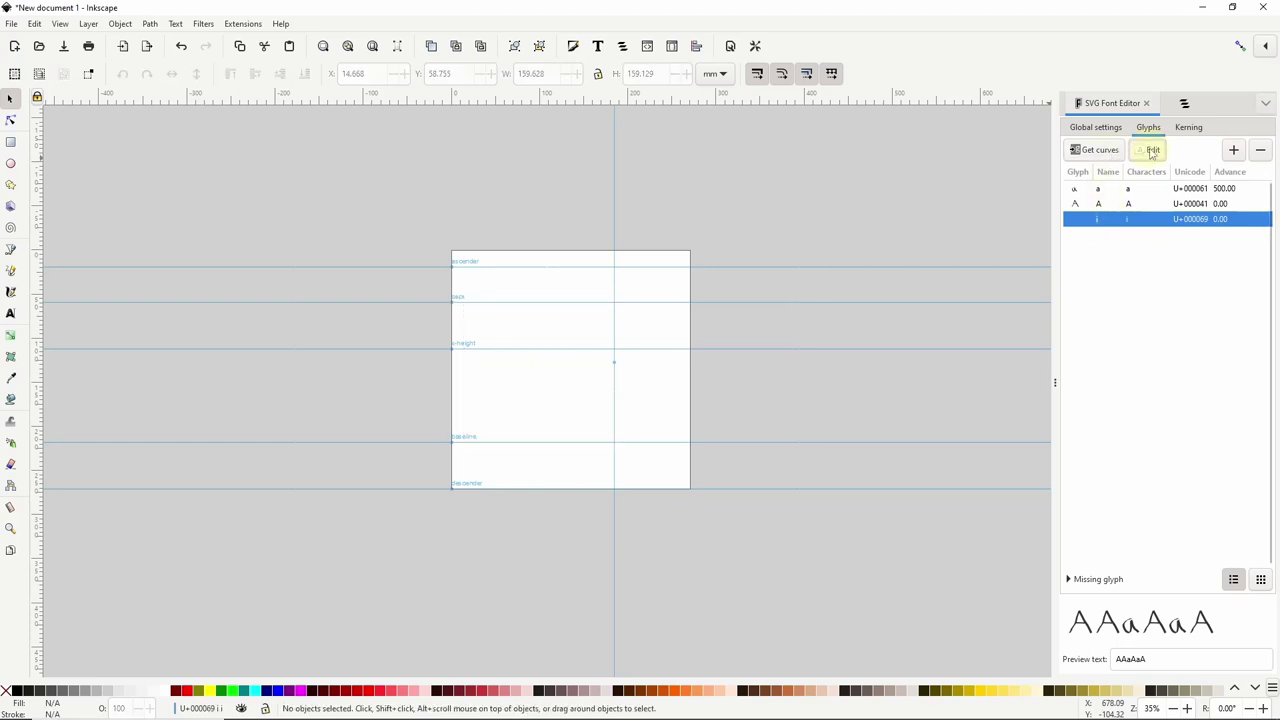
pyautogui.click(11, 292)
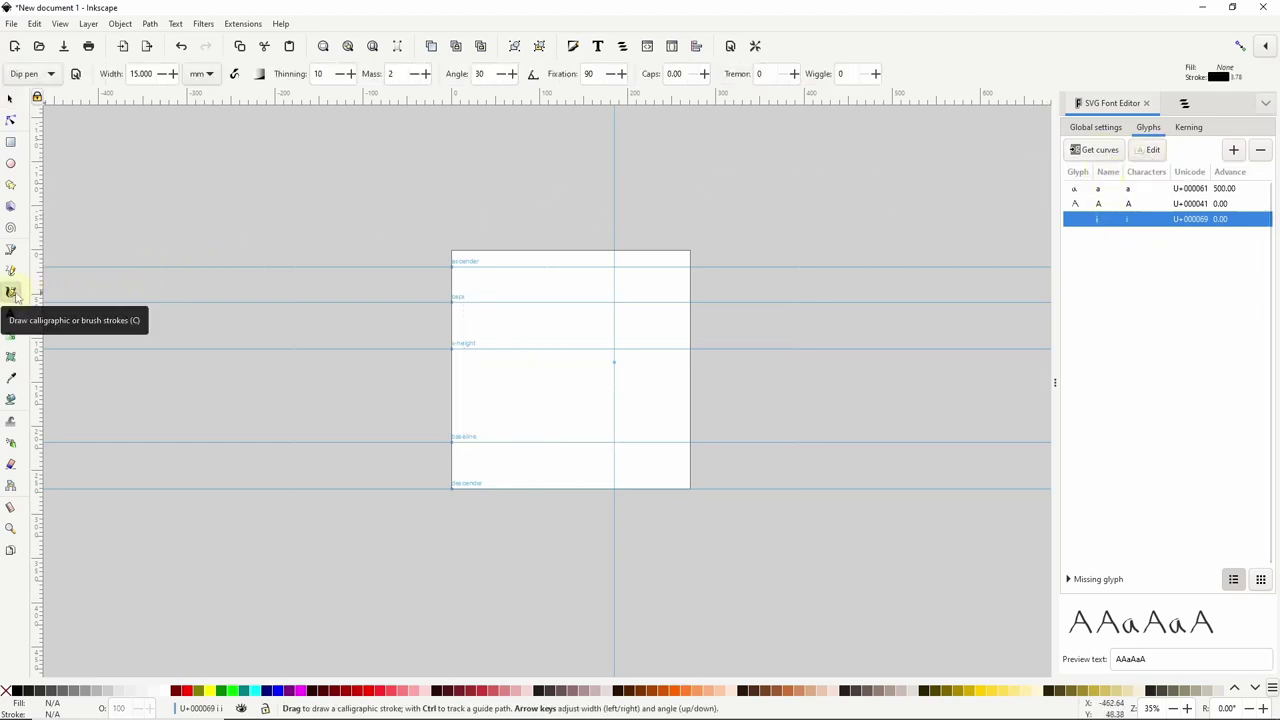
pyautogui.moveTo(488, 356); pyautogui.dragTo(490, 446)
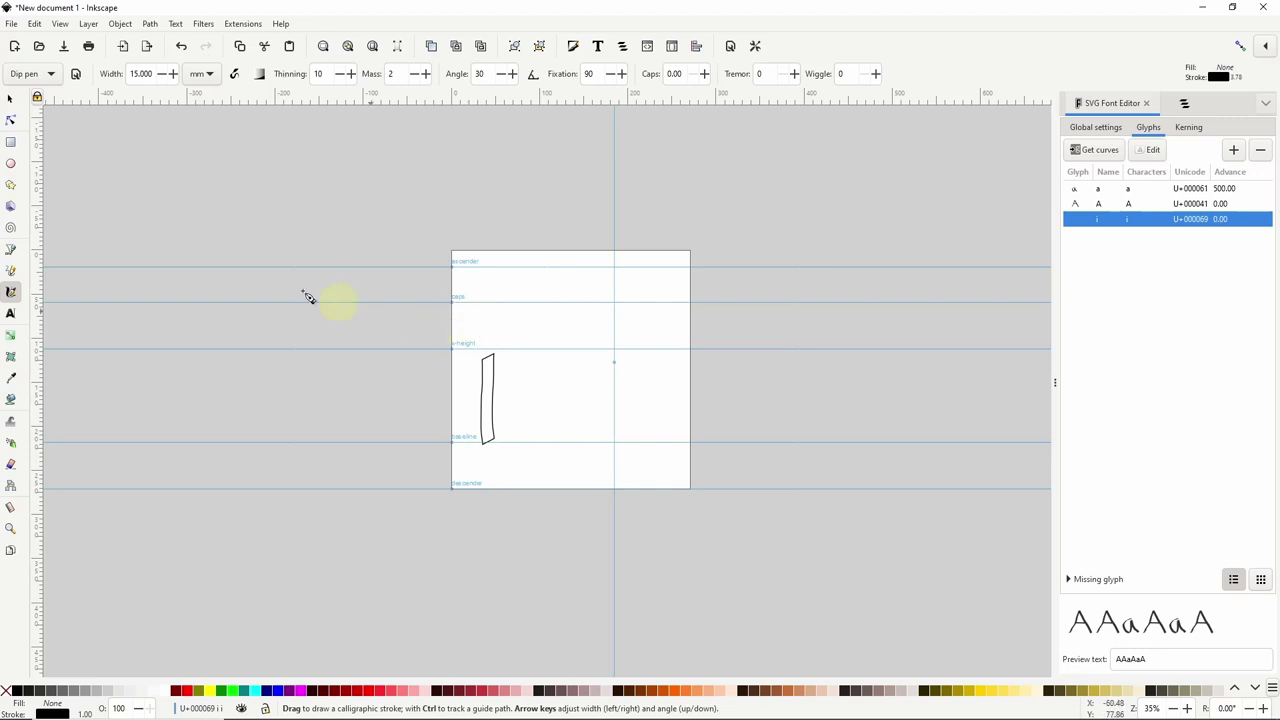
pyautogui.click(10, 163)
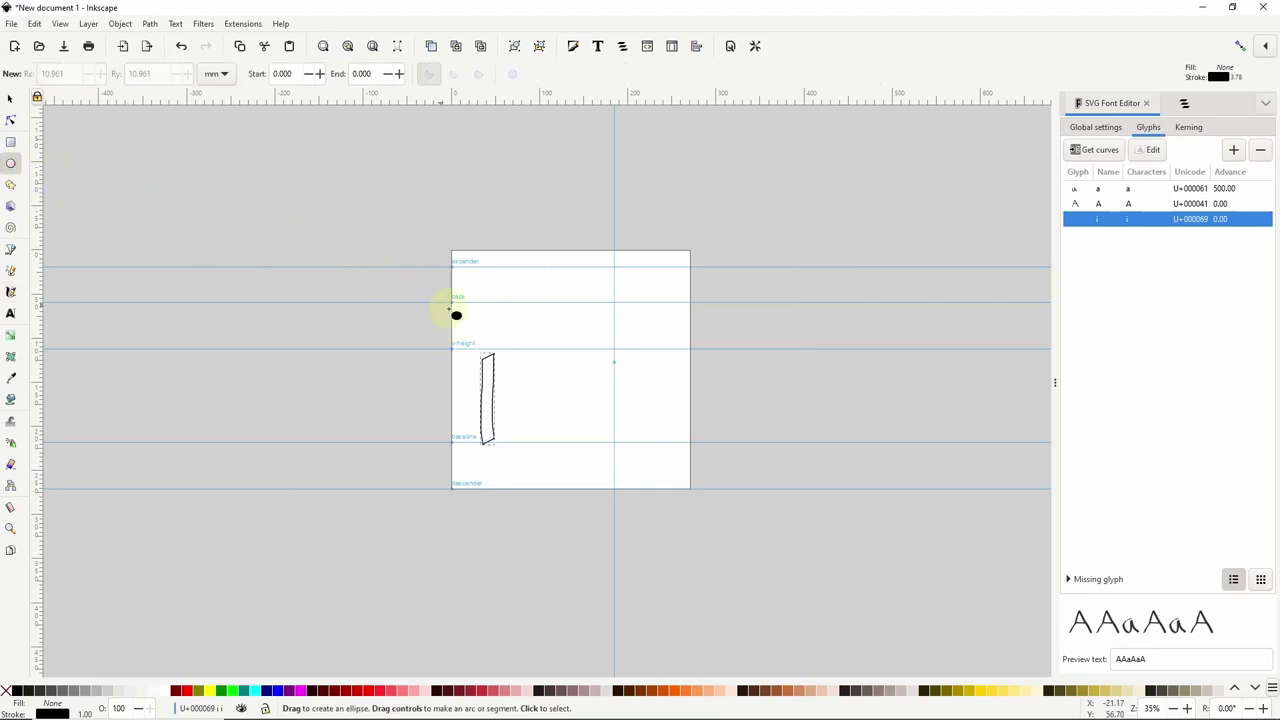
pyautogui.moveTo(471, 317); pyautogui.dragTo(503, 340)
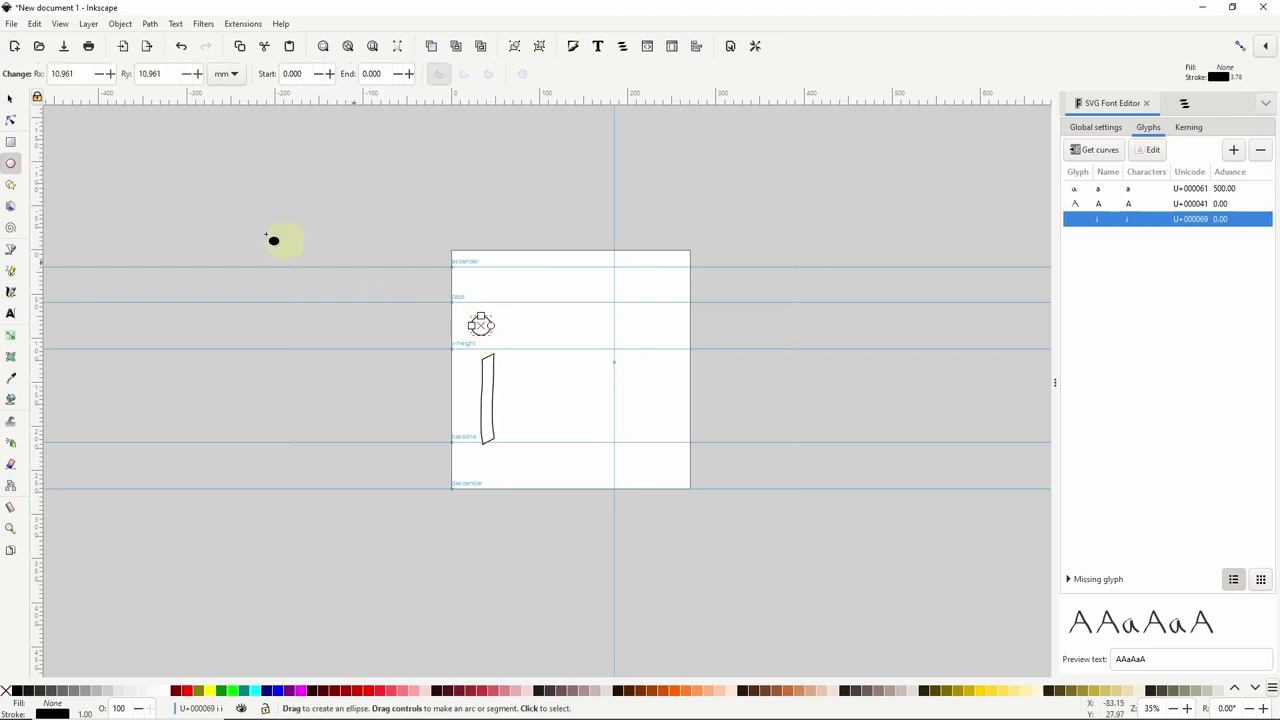
pyautogui.click(10, 98)
pyautogui.moveTo(492, 336); pyautogui.dragTo(497, 336)
# - Merge the stem and dot of the letter i with Union and assign the curves to the glyph i
pyautogui.moveTo(418, 271); pyautogui.dragTo(544, 478)
pyautogui.click(150, 23)
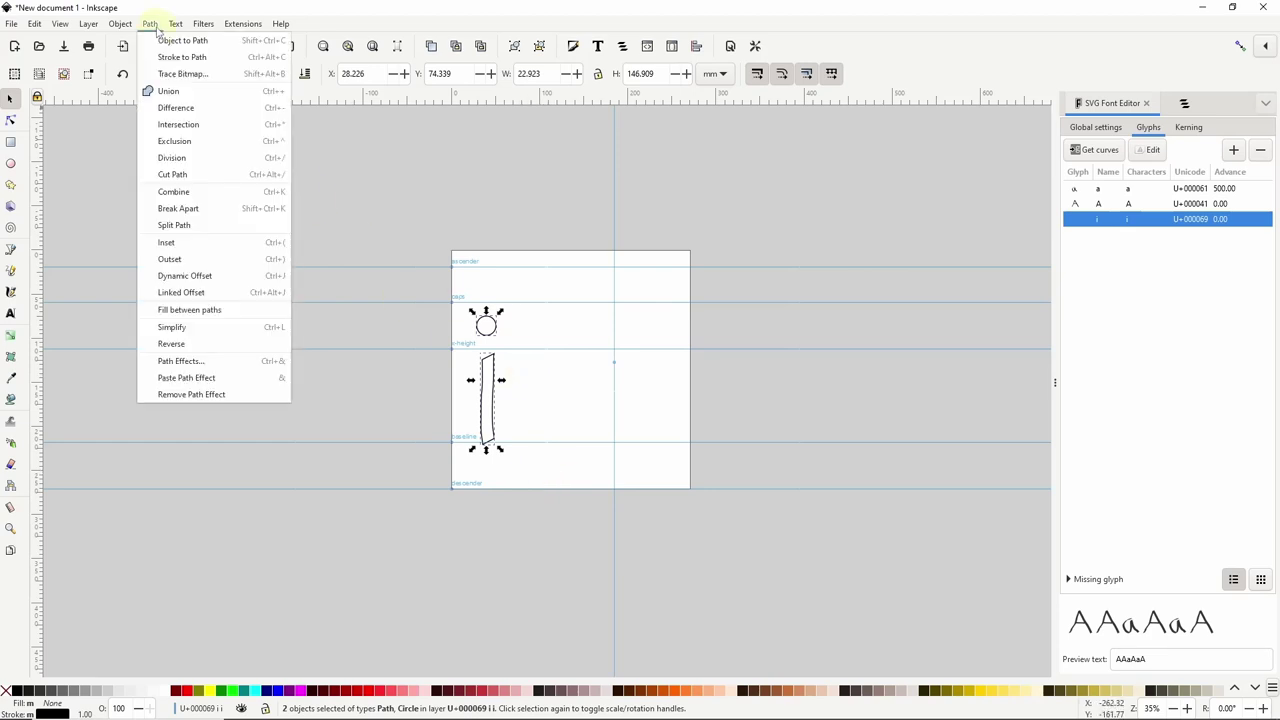
pyautogui.click(172, 89)
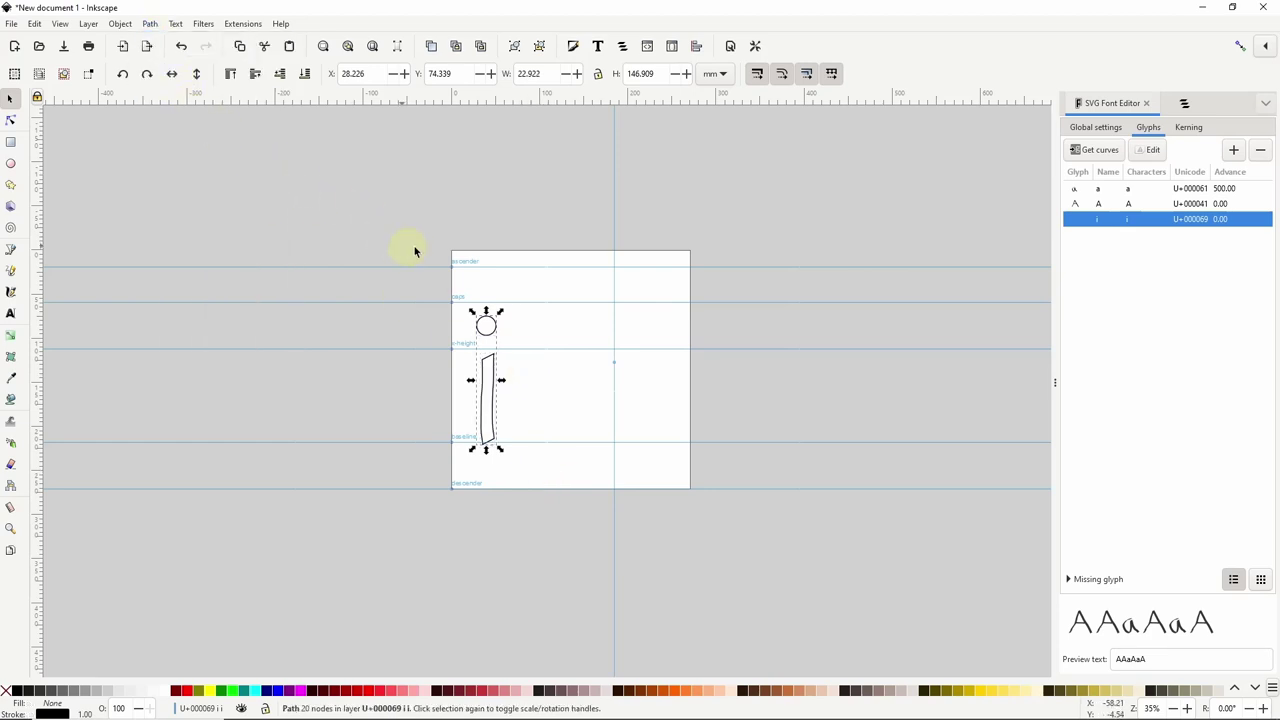
pyautogui.click(1098, 150)
# - Change the preview text to AAaAiia and set the advance of the glyph i to 200
pyautogui.click(1158, 661)
pyautogui.press('BackSpace')
pyautogui.press('BackSpace')
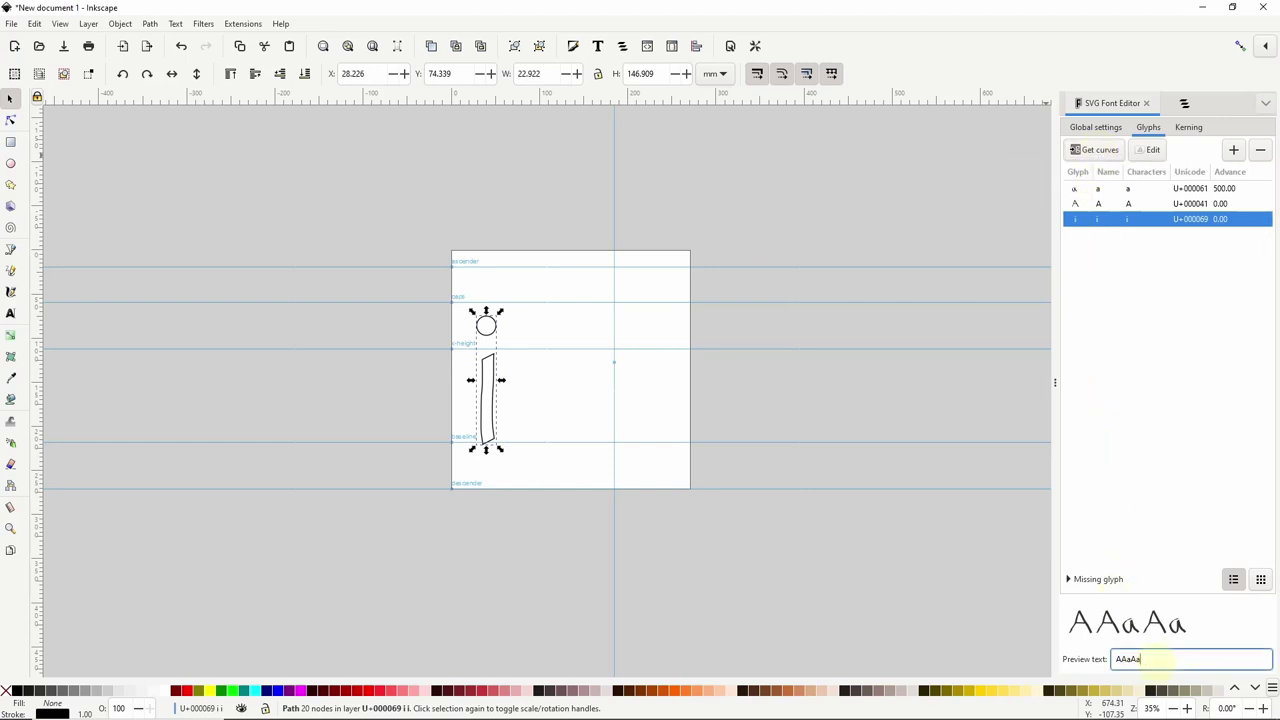
pyautogui.write('iia')
pyautogui.click(1223, 219)
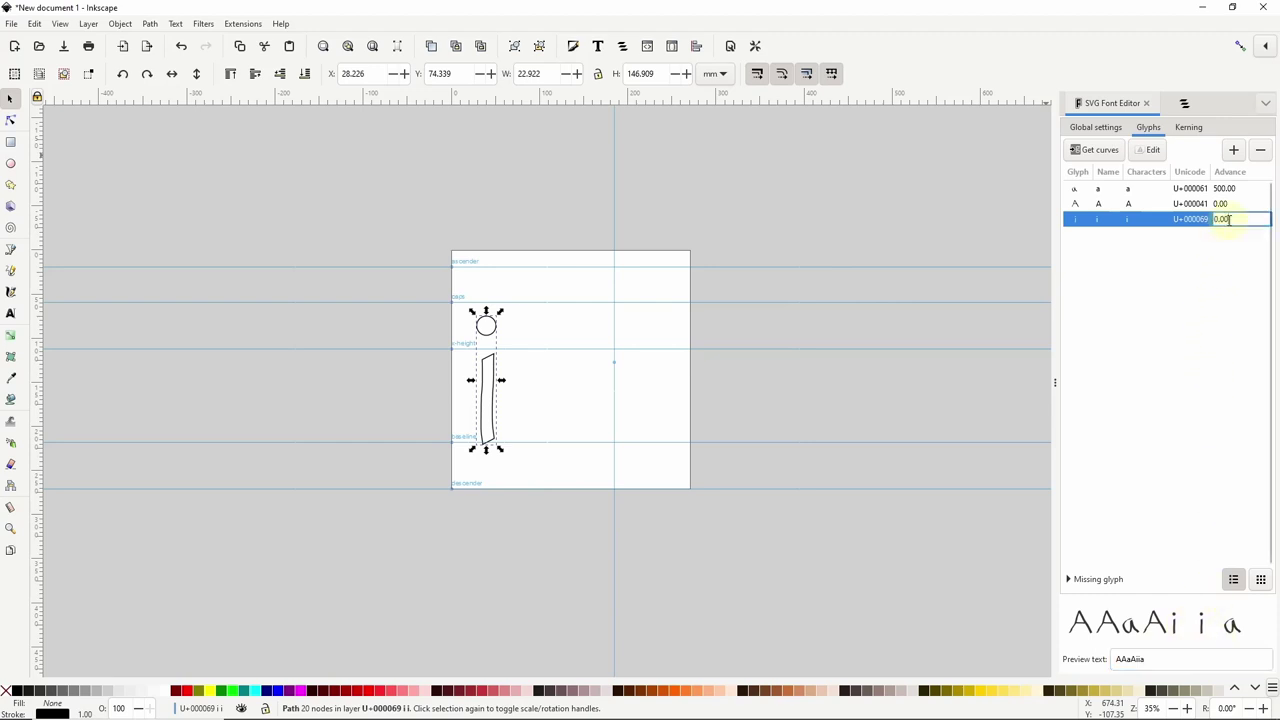
pyautogui.write('20')
pyautogui.press('Return')
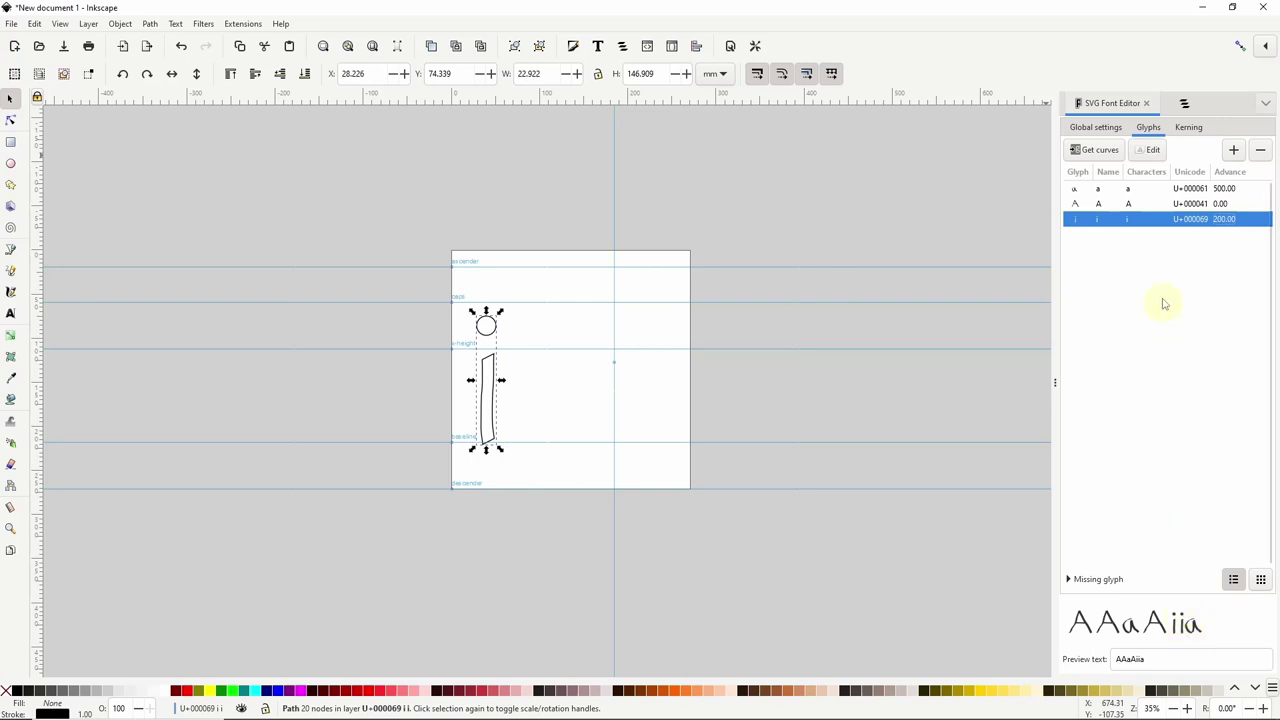
# - Add a kerning pair with i as first glyph and a as second, and adjust its kerning value to widen the gap slightly
pyautogui.click(1184, 130)
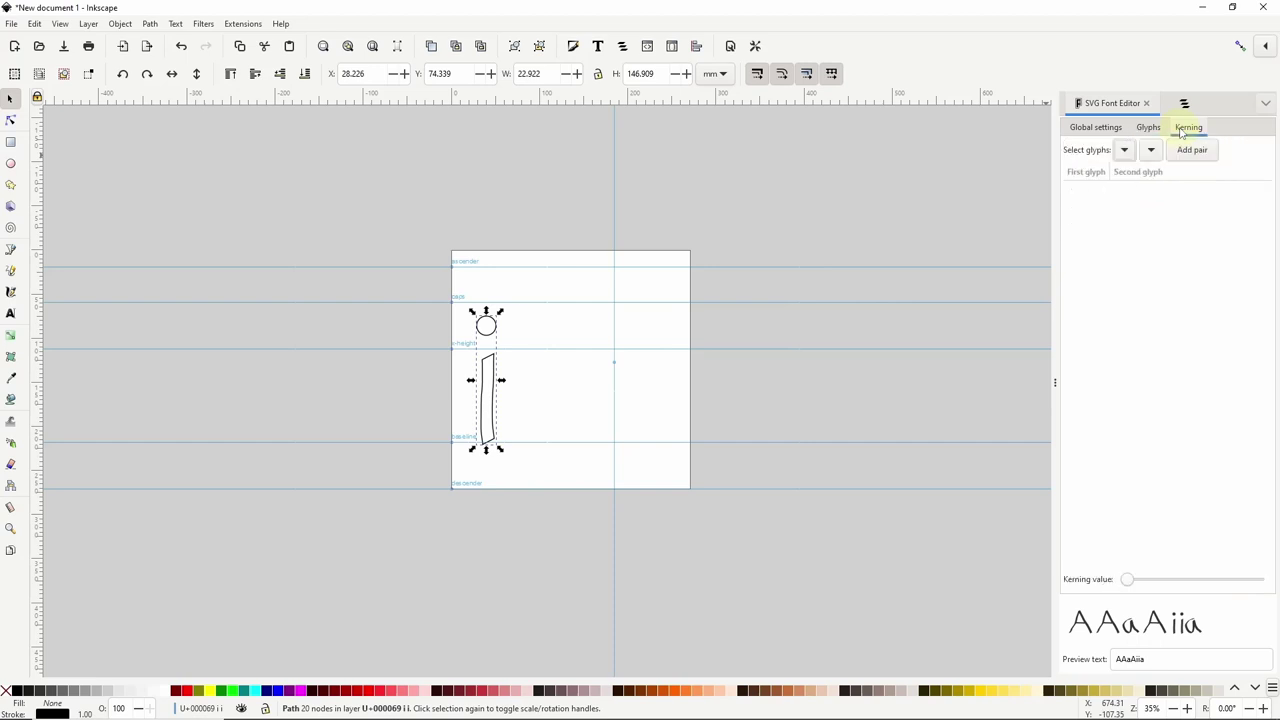
pyautogui.click(1124, 150)
pyautogui.click(1151, 152)
pyautogui.click(1151, 152)
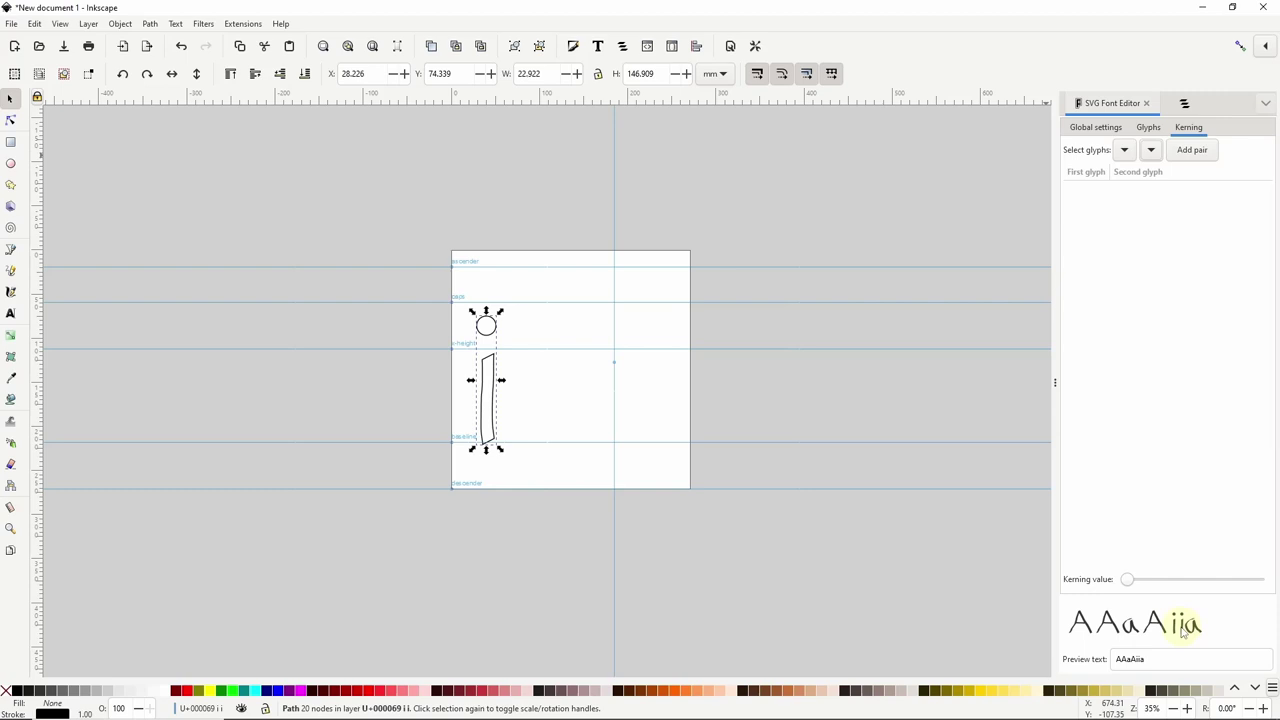
pyautogui.click(1125, 149)
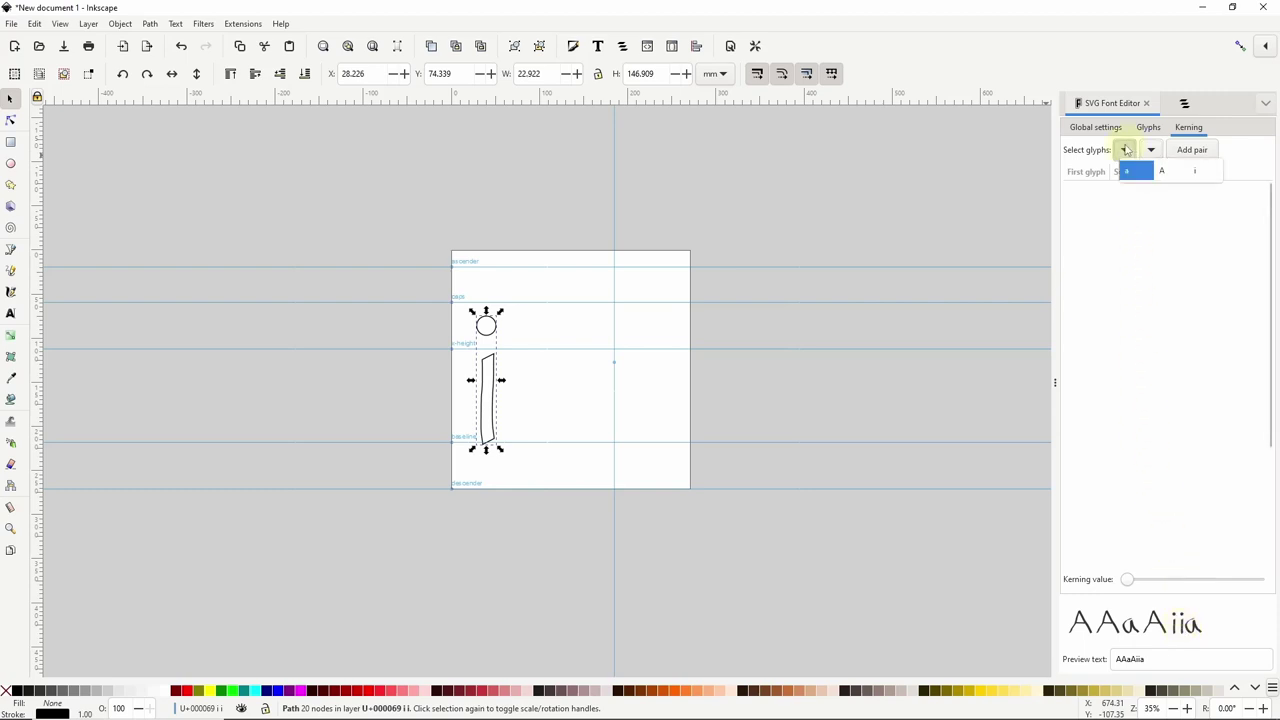
pyautogui.click(1195, 175)
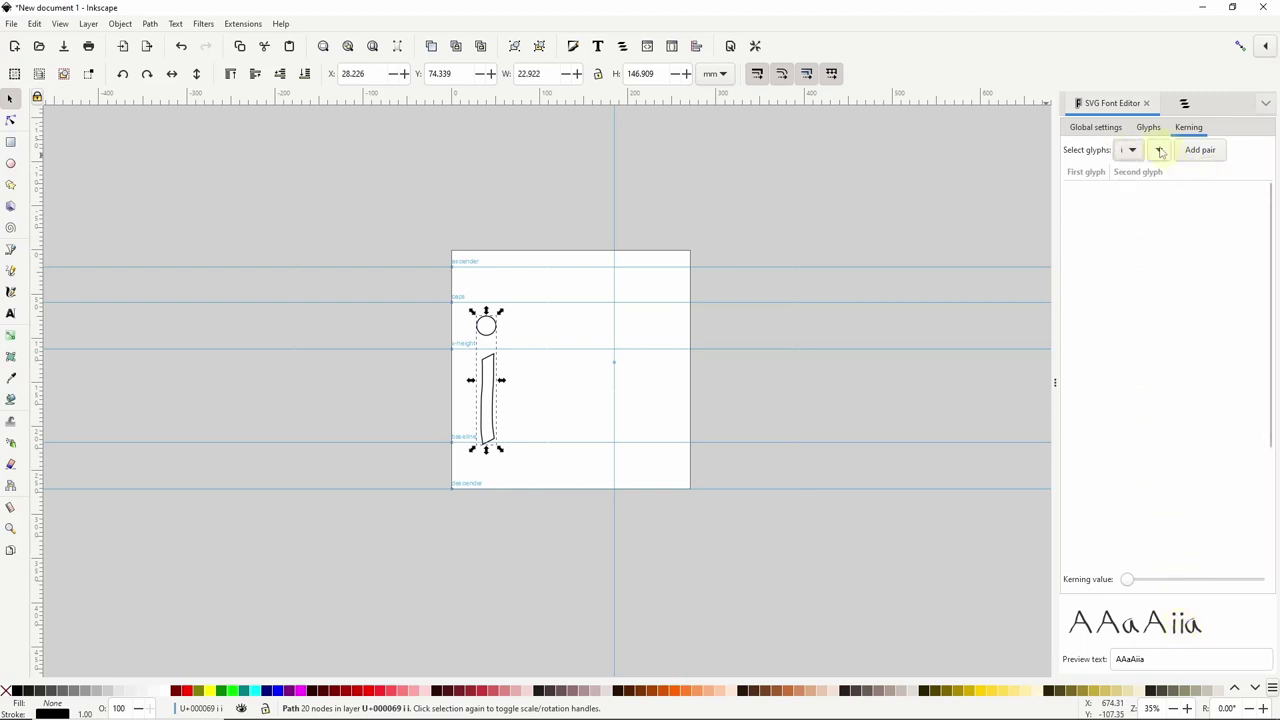
pyautogui.click(1158, 149)
pyautogui.click(1164, 175)
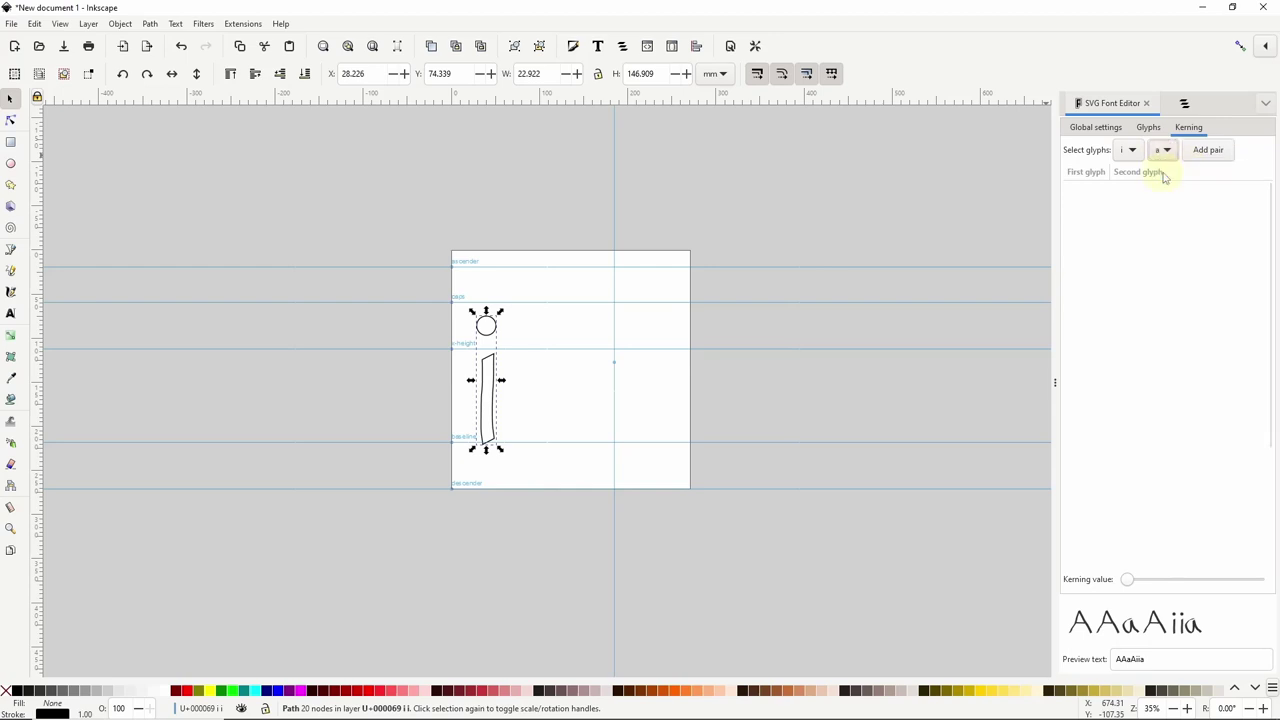
pyautogui.click(1200, 152)
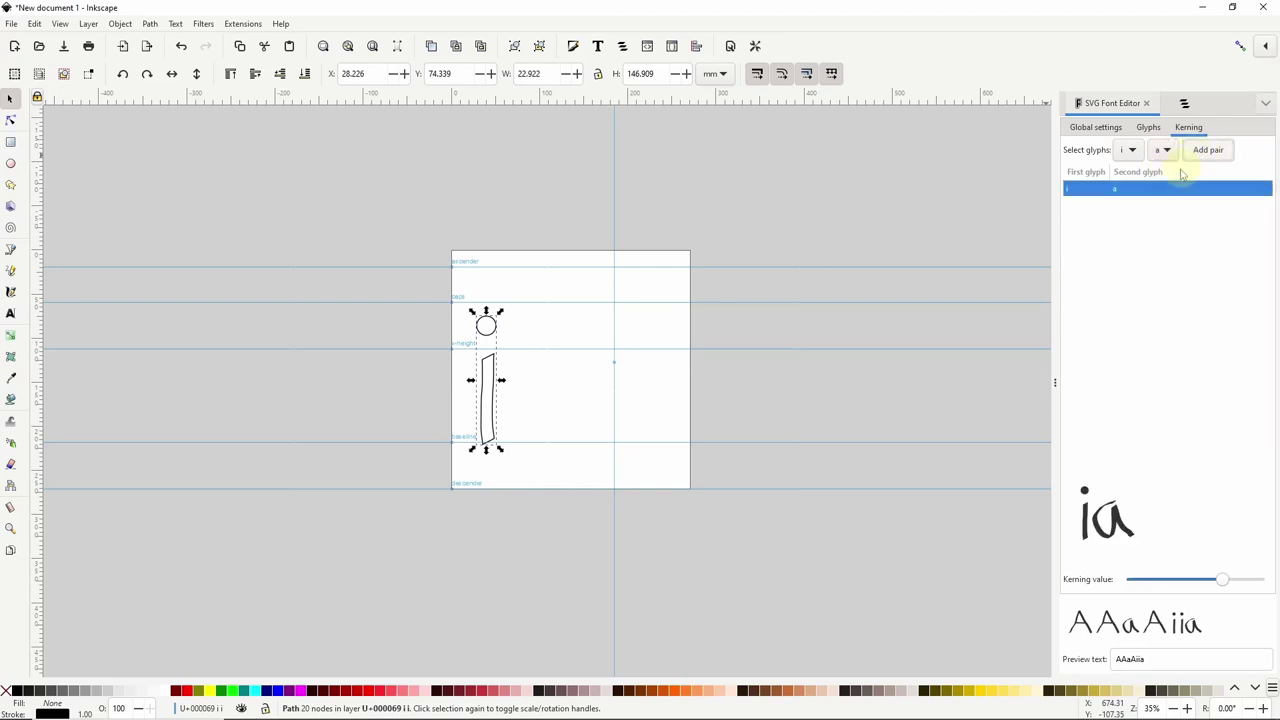
pyautogui.moveTo(1222, 580); pyautogui.dragTo(1233, 587)
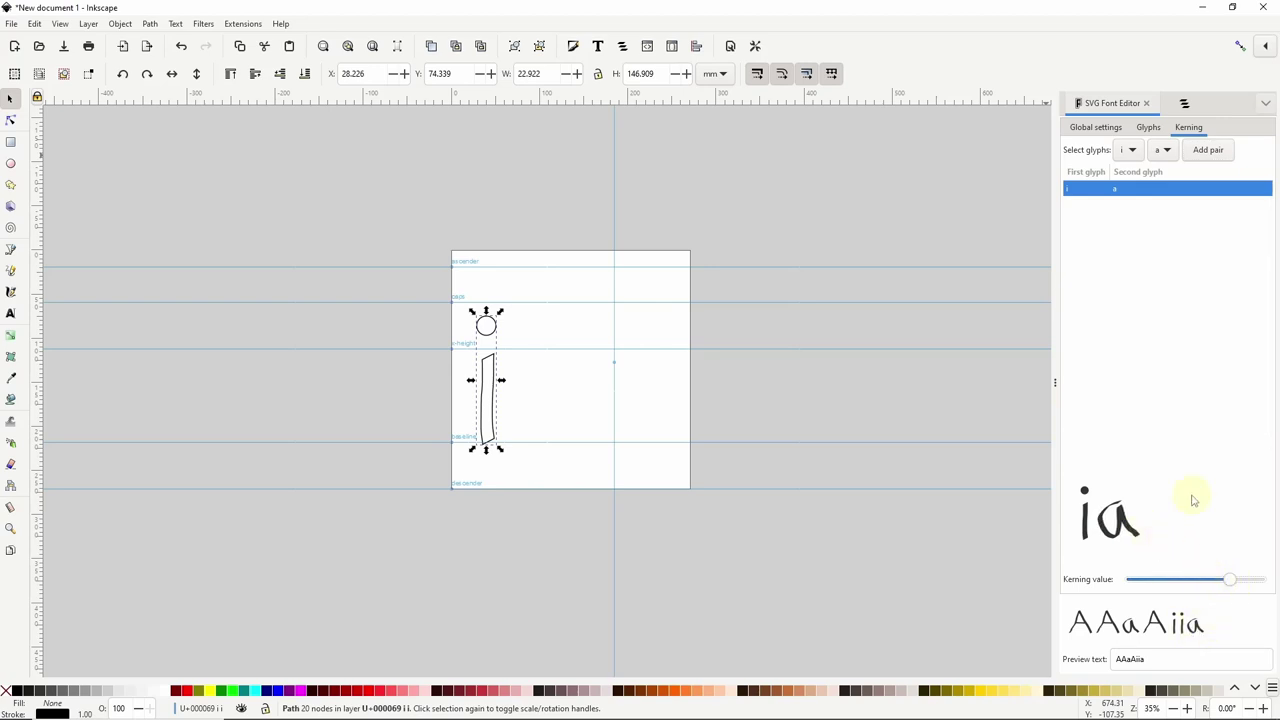
# - Add a fourth glyph to the font for the character f and name it f
pyautogui.click(1147, 129)
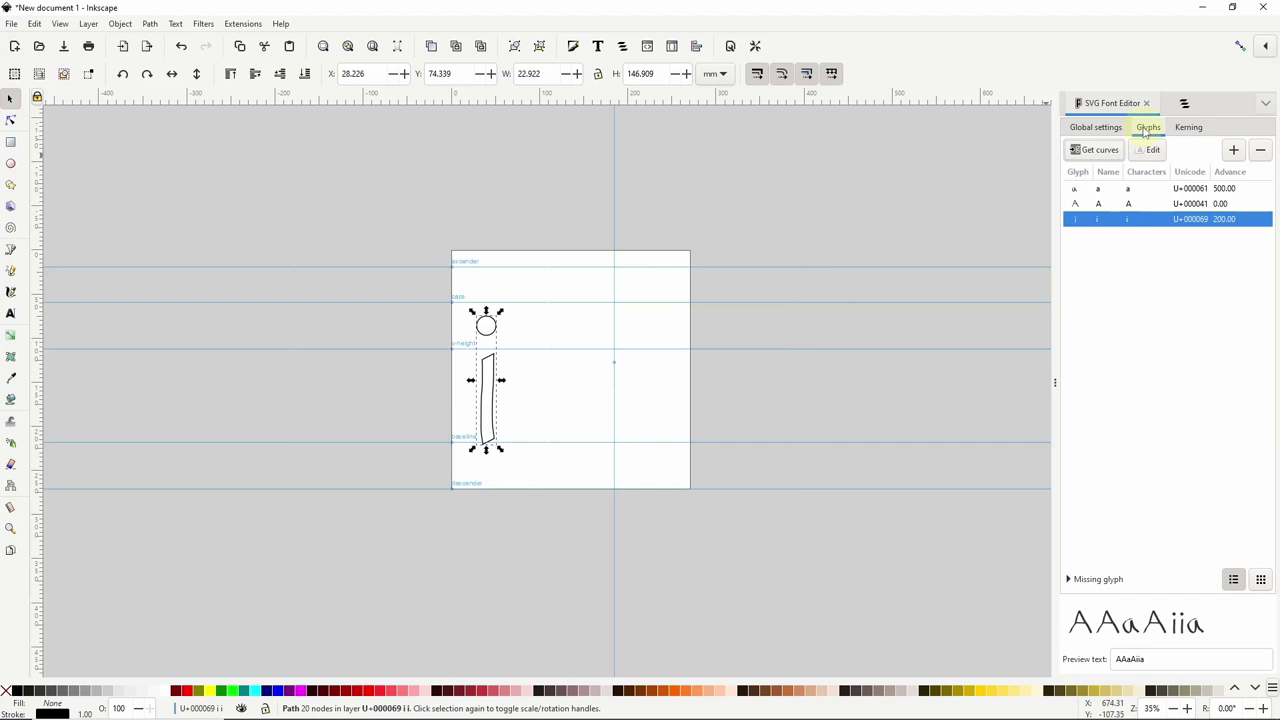
pyautogui.click(1232, 149)
pyautogui.click(1131, 234)
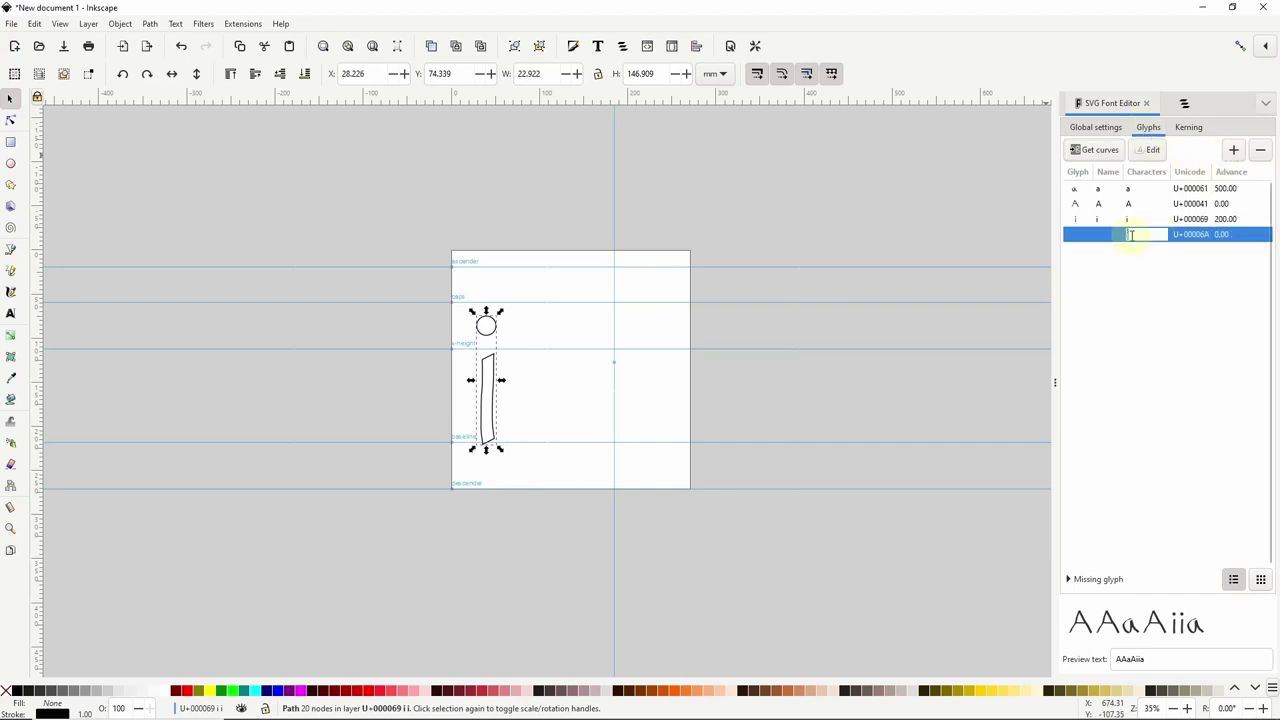
pyautogui.write('f')
pyautogui.click(1108, 234)
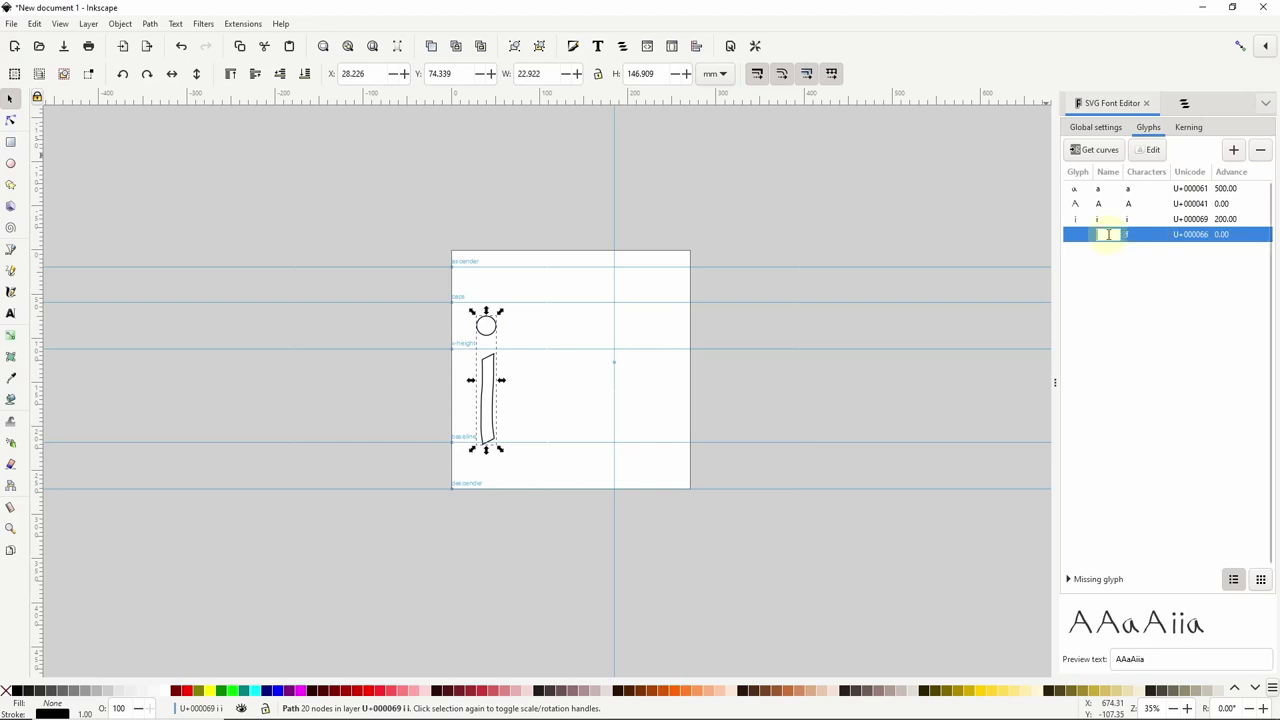
pyautogui.write('f')
pyautogui.press('Return')
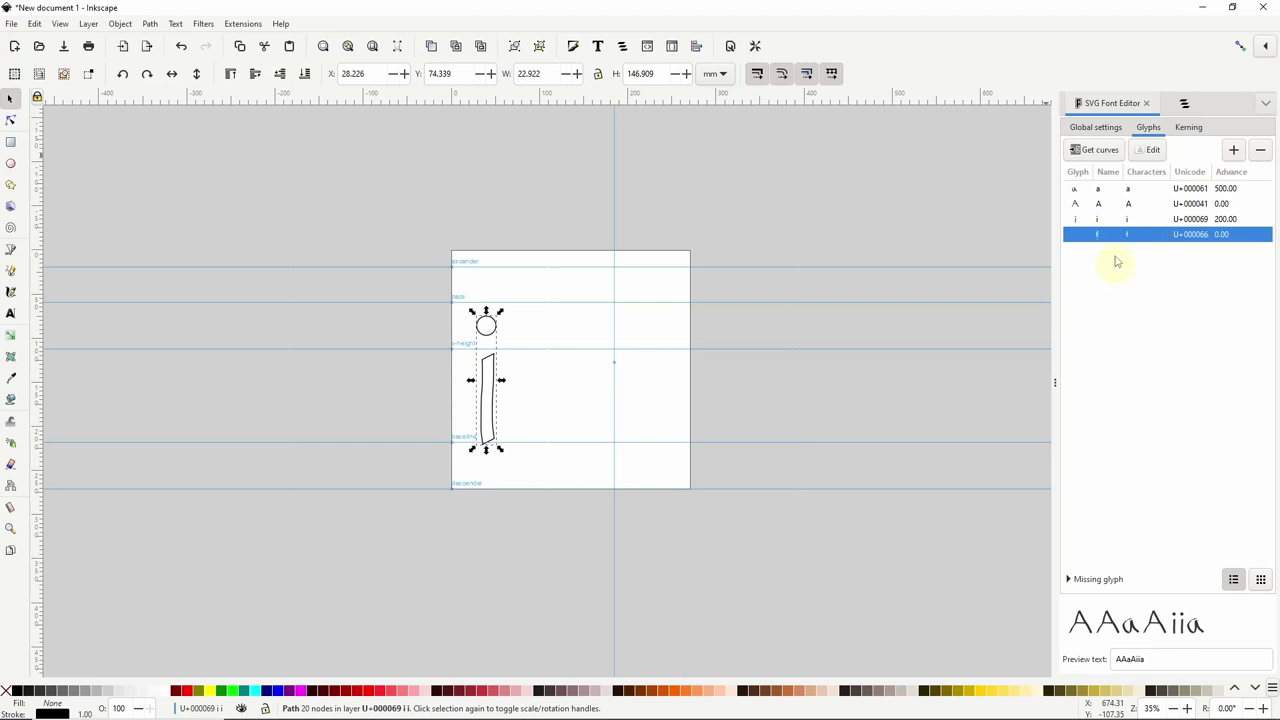
# - Open the glyph f for editing and draw a hooked stem from baseline to caps guide plus a crossbar in calligraphic strokes
pyautogui.click(1148, 150)
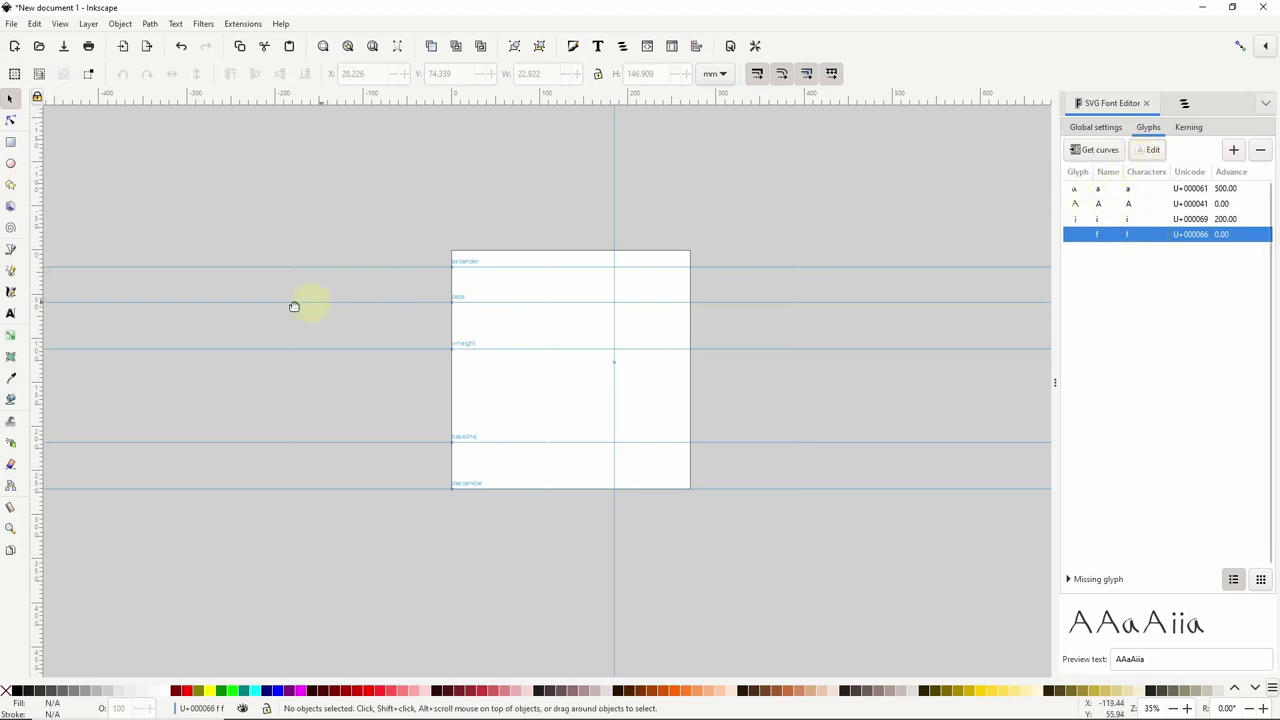
pyautogui.click(11, 291)
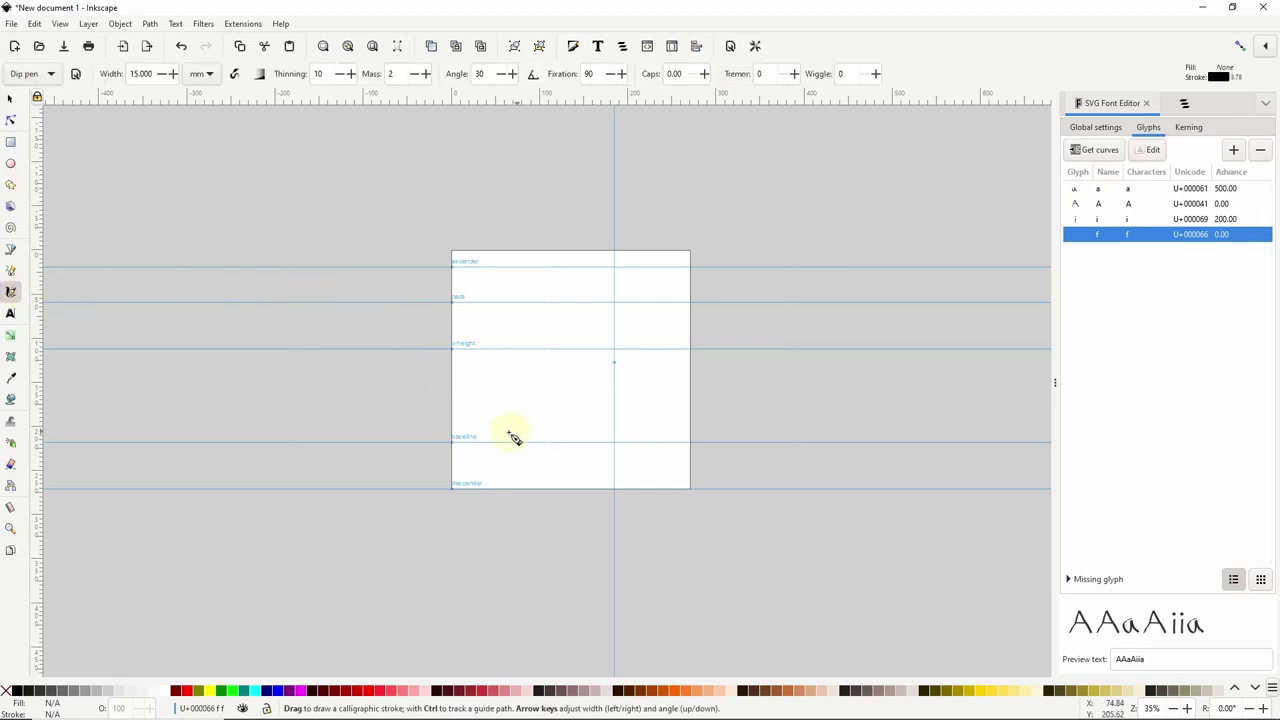
pyautogui.moveTo(494, 440)
pyautogui.mouseDown()
pyautogui.moveTo(492, 317)
pyautogui.moveTo(503, 304)
pyautogui.moveTo(550, 336)
pyautogui.mouseUp()
pyautogui.moveTo(460, 378); pyautogui.dragTo(554, 378)
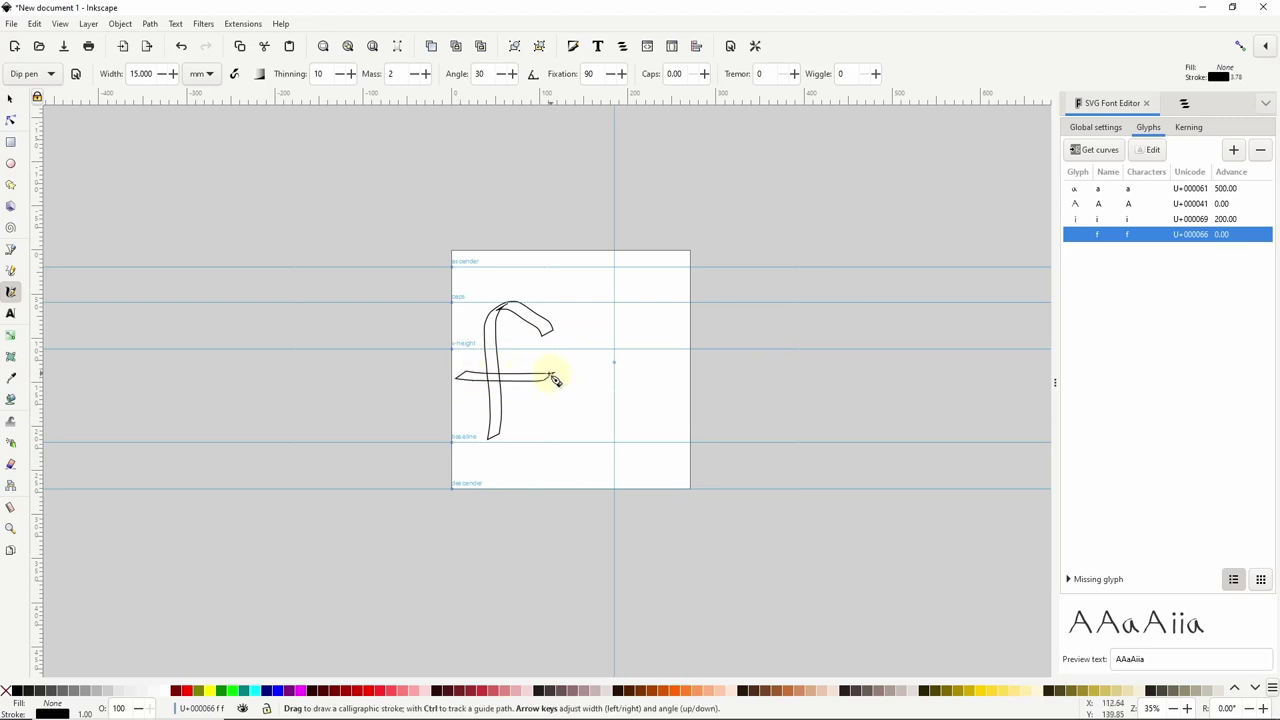
# - Merge the two strokes of the letter f with Union and assign the curves to the glyph f
pyautogui.click(10, 98)
pyautogui.moveTo(378, 244); pyautogui.dragTo(610, 454)
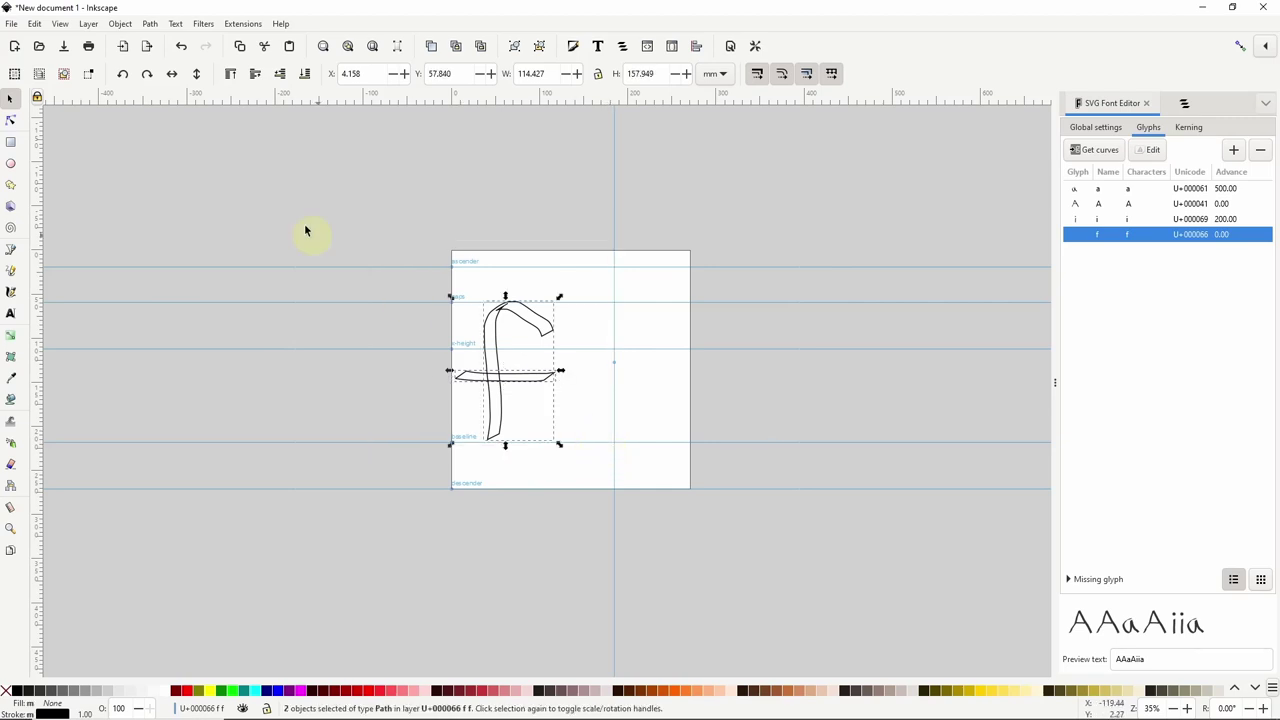
pyautogui.click(150, 24)
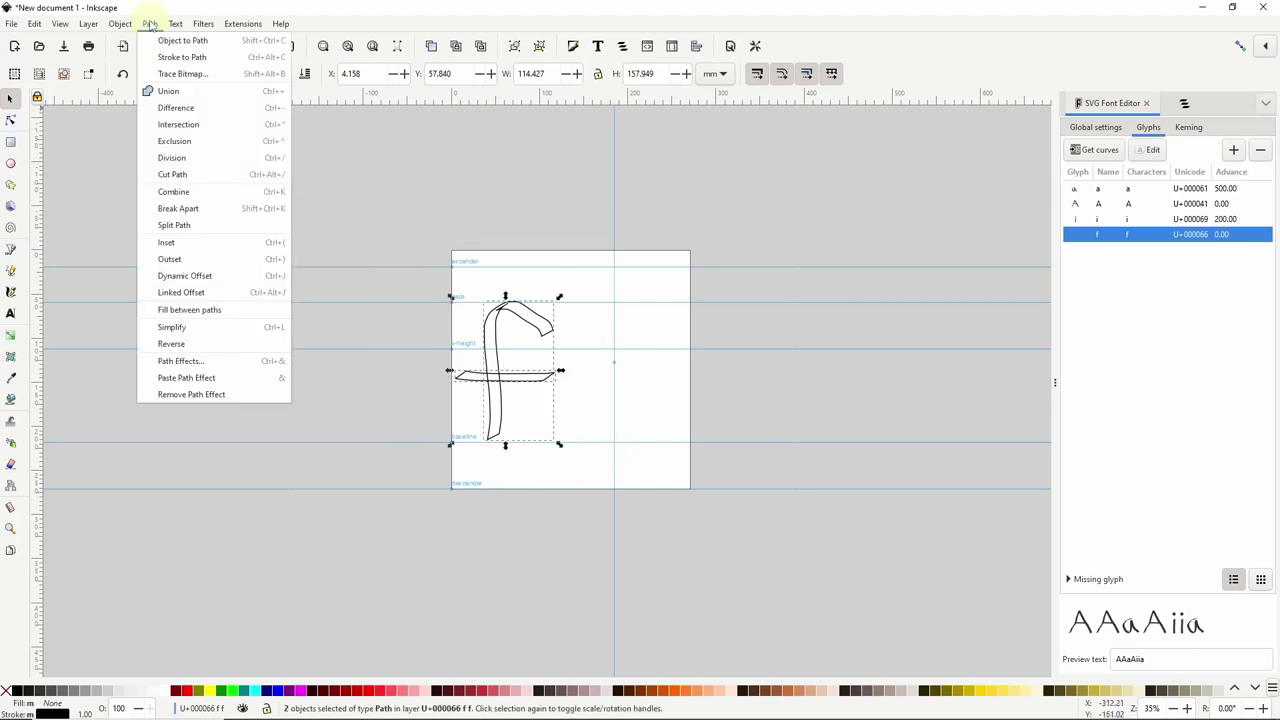
pyautogui.click(172, 91)
pyautogui.click(1100, 150)
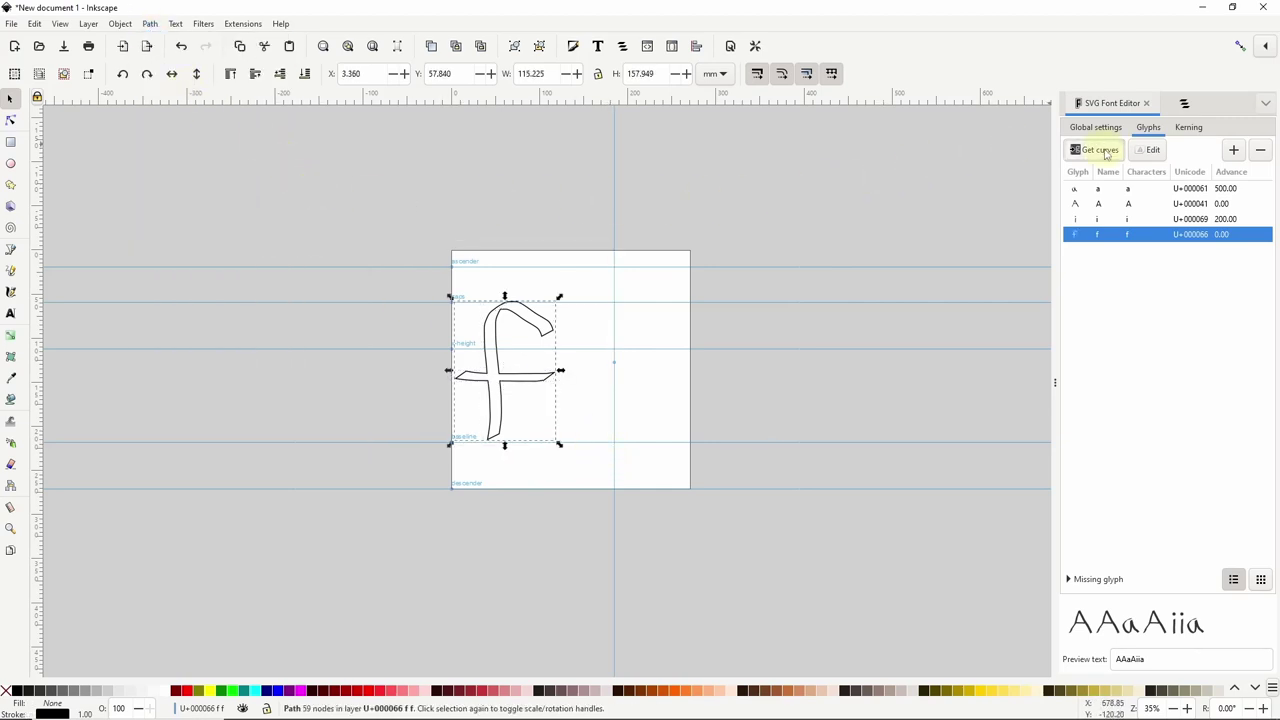
# - Set the advance of glyph f to 300 and change the preview text to AAafiifif
pyautogui.click(1232, 235)
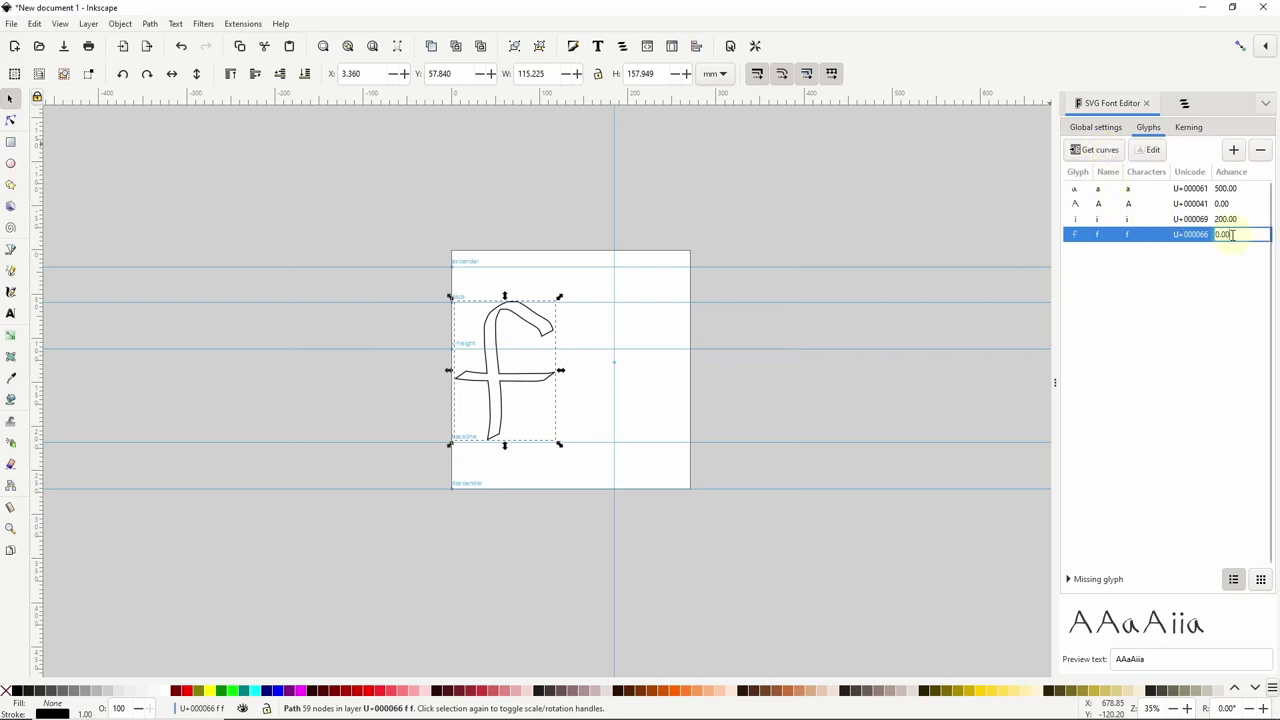
pyautogui.write('3')
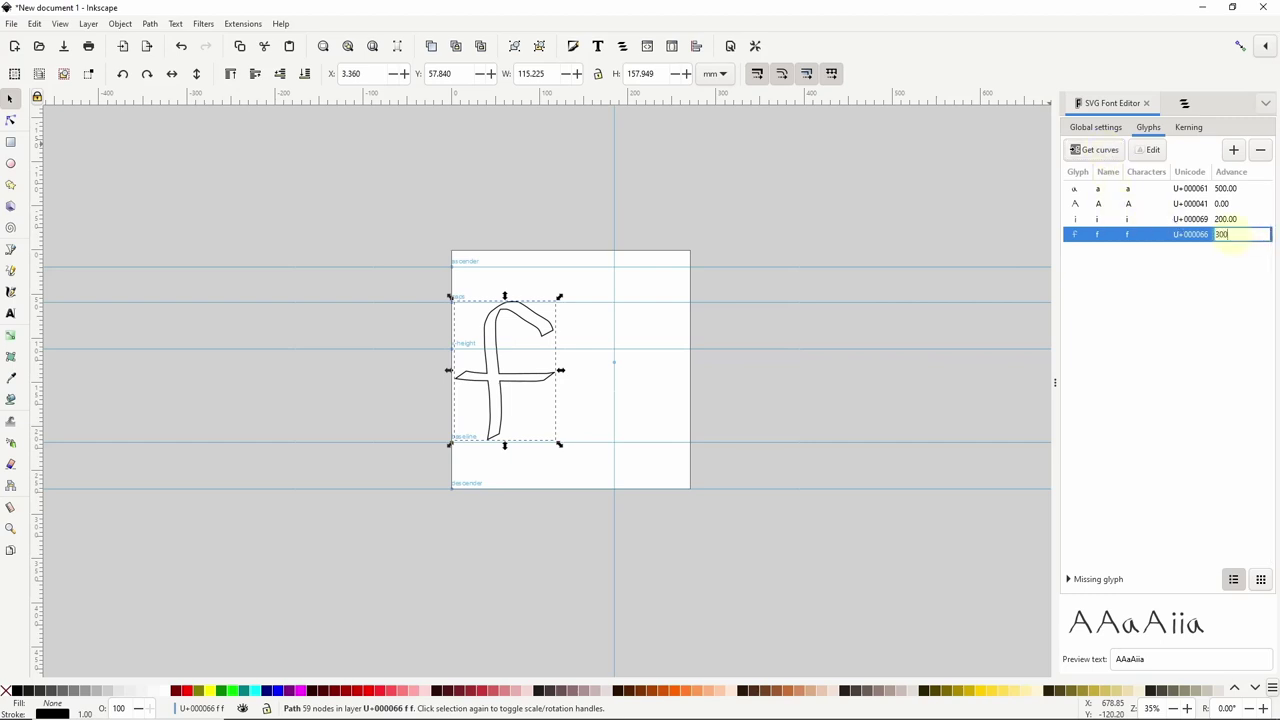
pyautogui.press('Return')
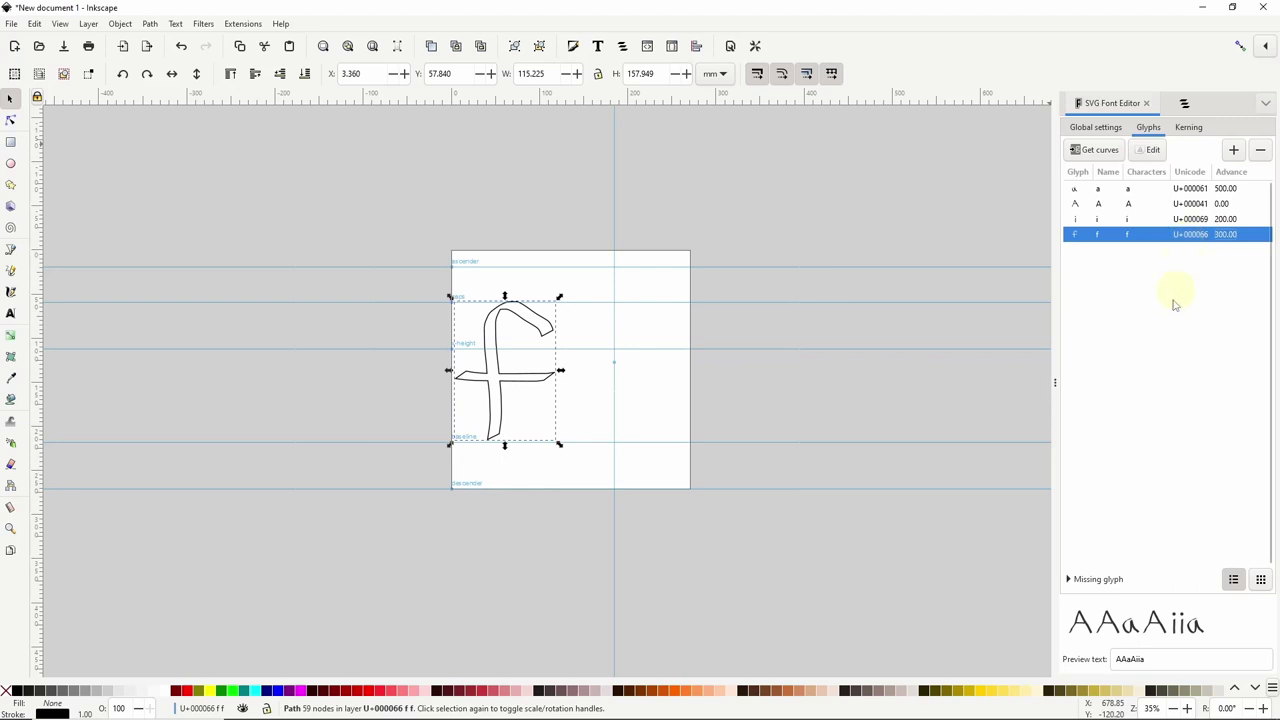
pyautogui.click(1160, 659)
pyautogui.moveTo(1160, 659); pyautogui.dragTo(1136, 660)
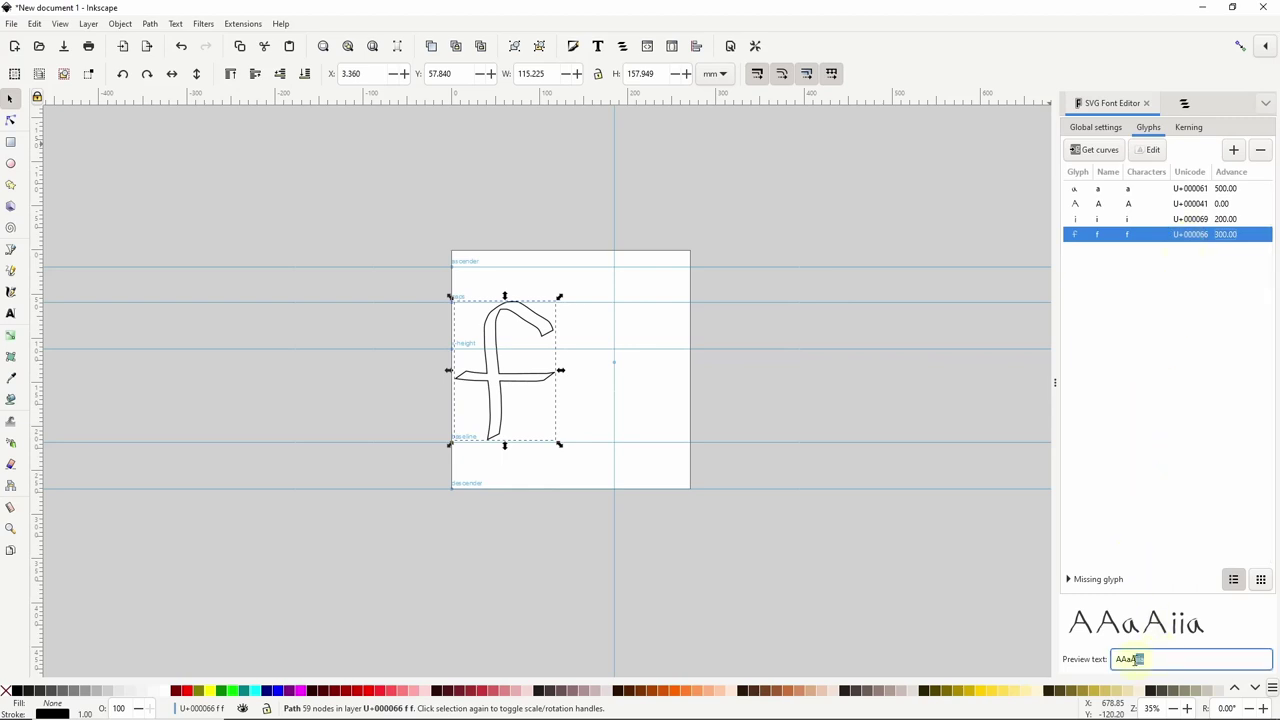
pyautogui.write('fiifif')
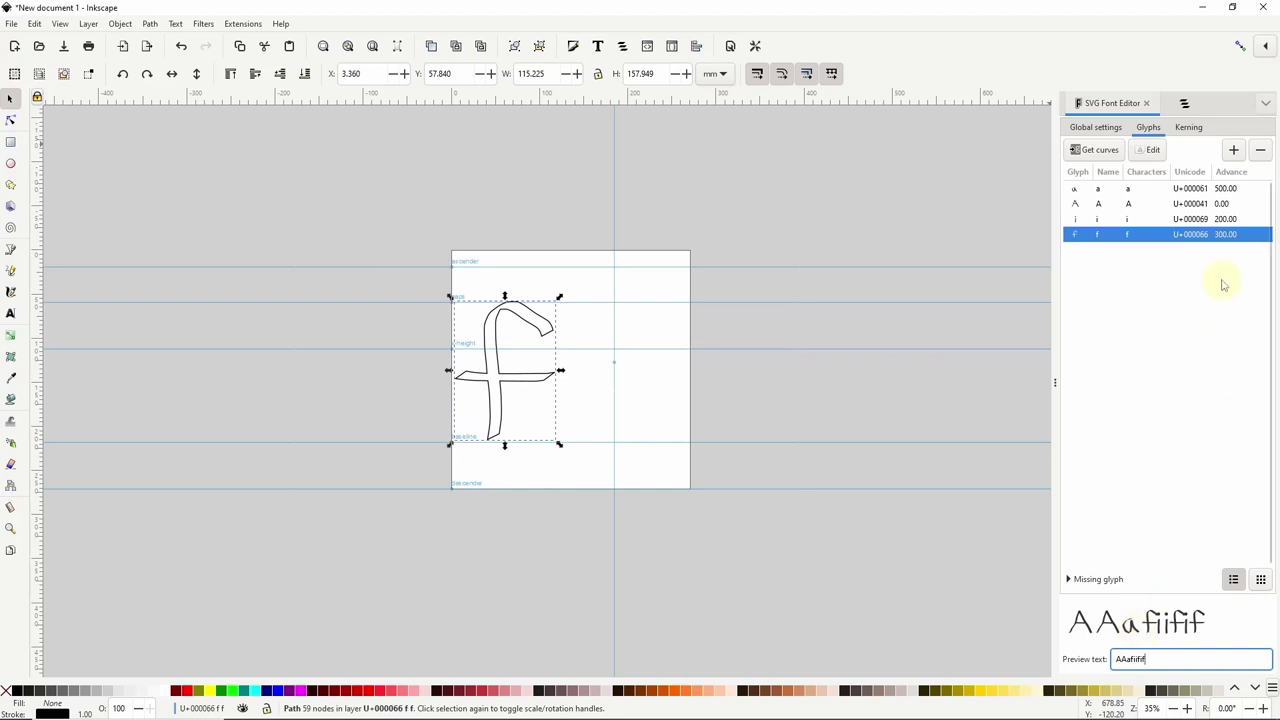
# - Increase the advance of glyph f to 400
pyautogui.click(1237, 233)
pyautogui.write('400')
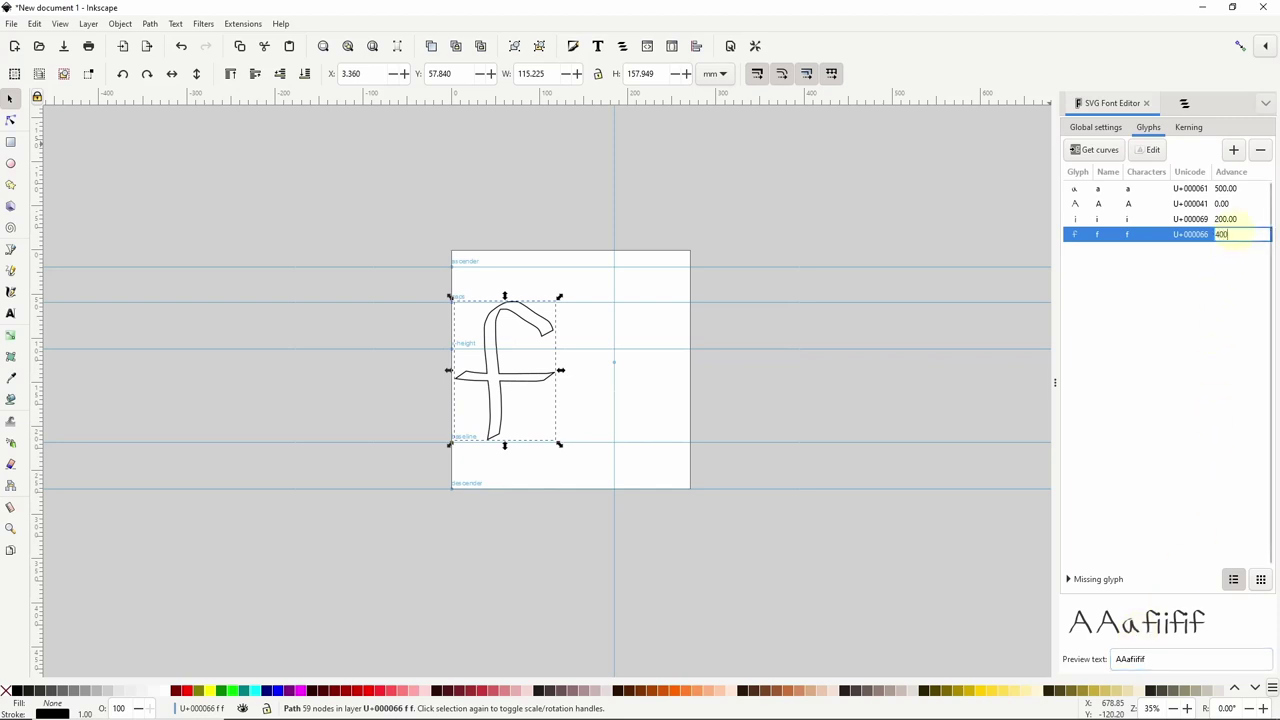
pyautogui.press('Return')
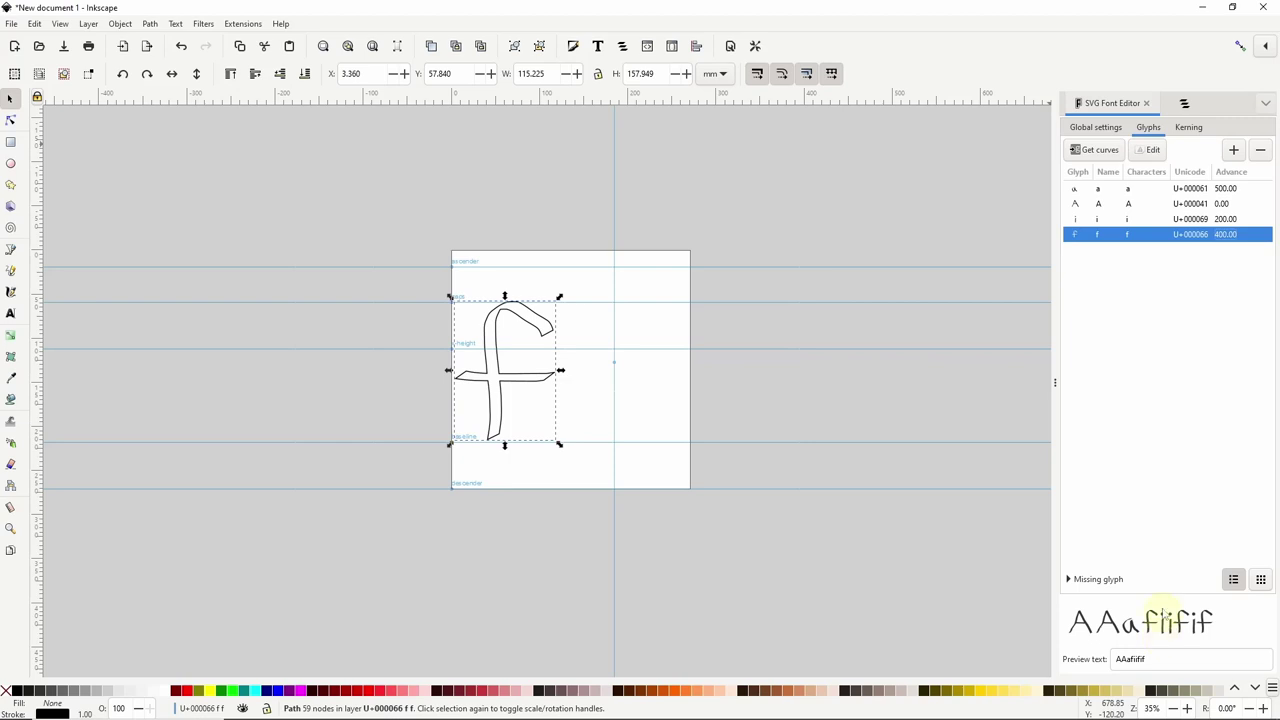
# - Add a ligature glyph for the characters fi and name it fi
pyautogui.click(1233, 150)
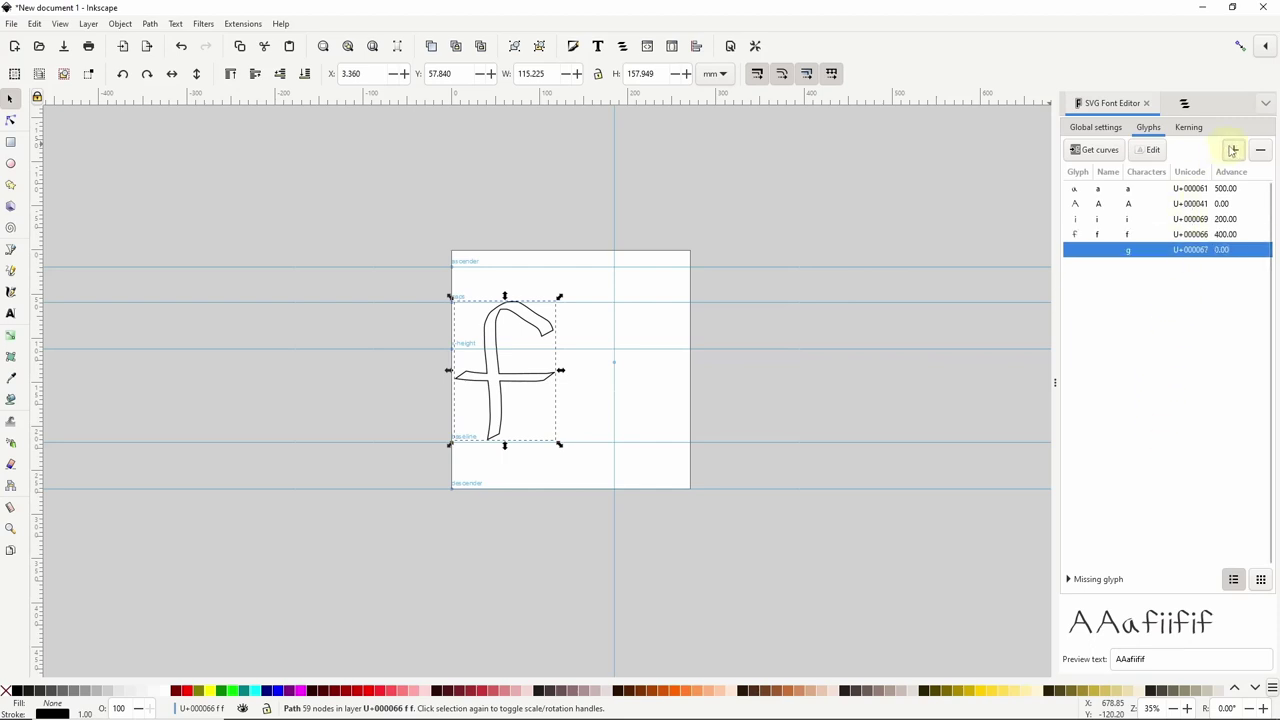
pyautogui.click(1130, 252)
pyautogui.write('fi')
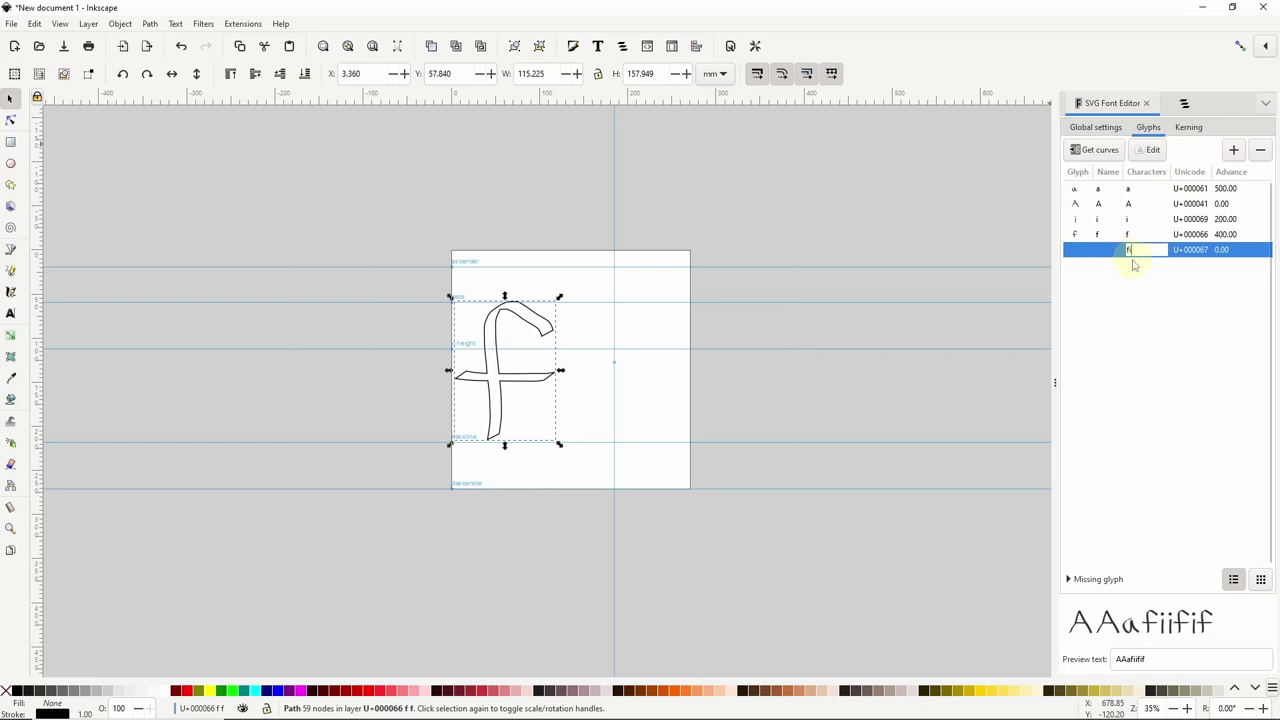
pyautogui.press('Return')
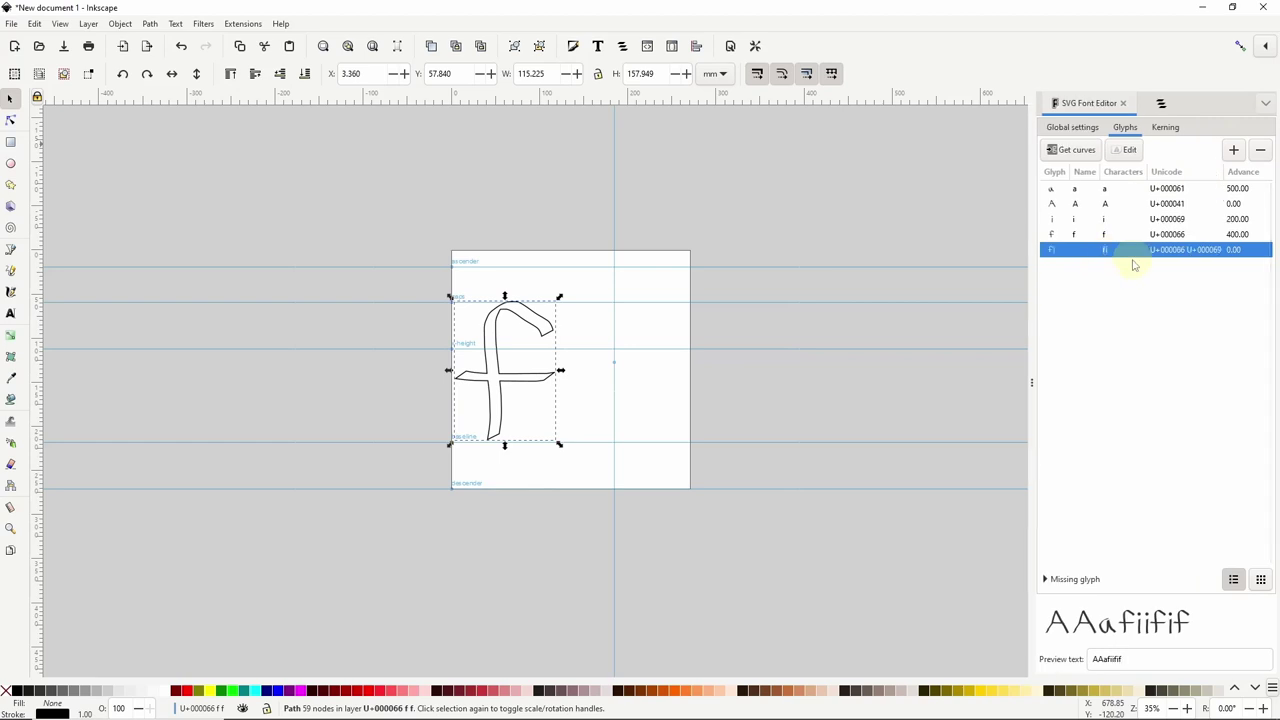
pyautogui.click(1083, 250)
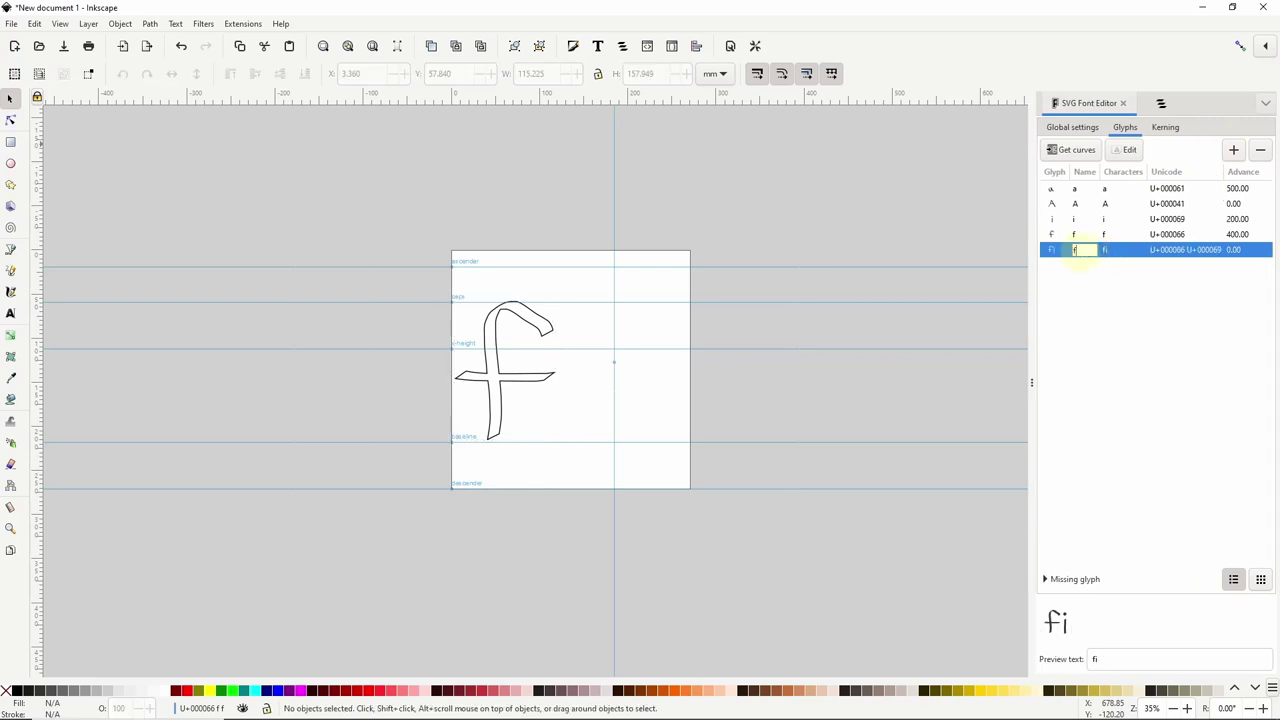
pyautogui.press('Return')
# - Open the glyph fi for editing and draw a hooked f stem, a long crossbar and a short i stem below its end in calligraphic strokes
pyautogui.click(1122, 151)
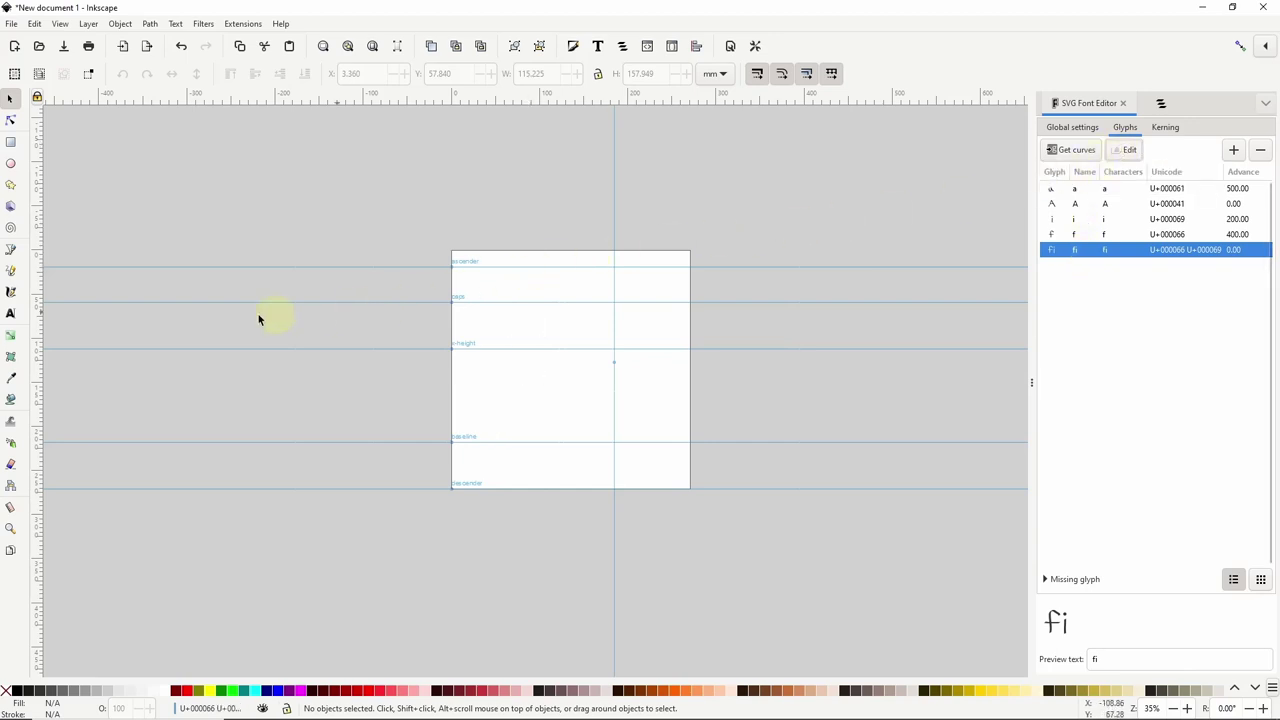
pyautogui.click(10, 292)
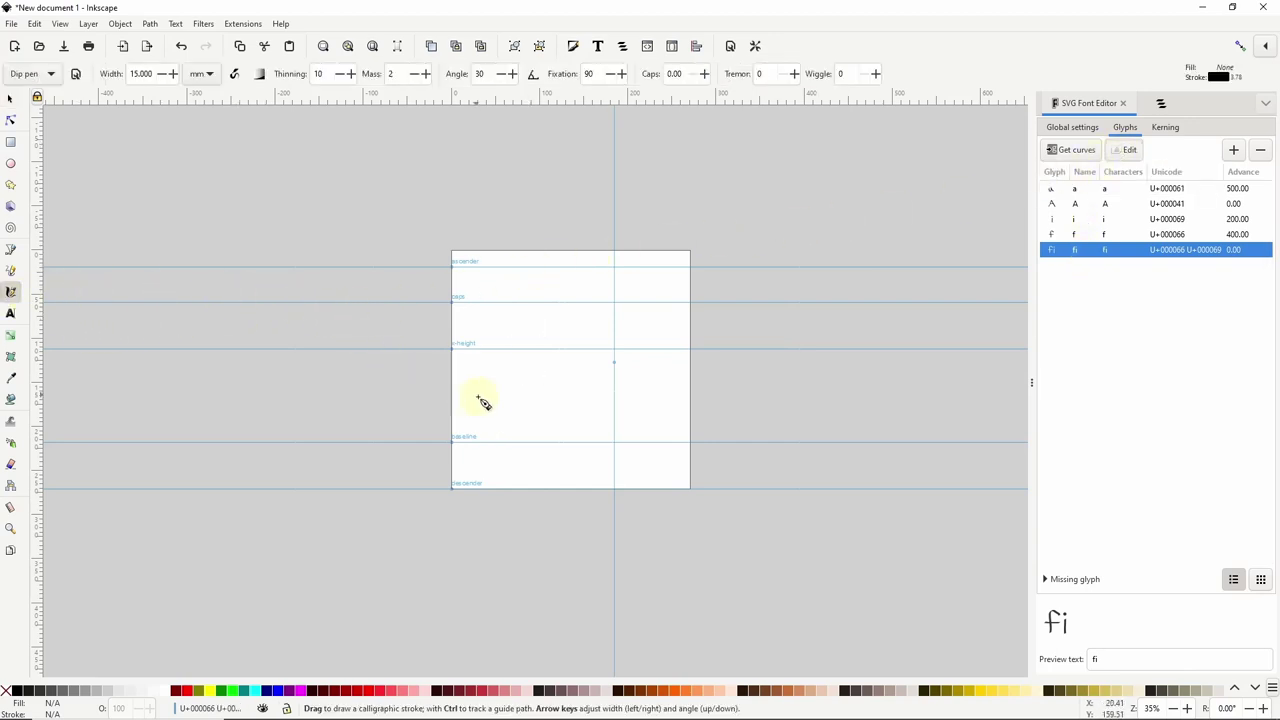
pyautogui.moveTo(503, 440)
pyautogui.mouseDown()
pyautogui.moveTo(506, 326)
pyautogui.moveTo(525, 304)
pyautogui.moveTo(578, 341)
pyautogui.mouseUp()
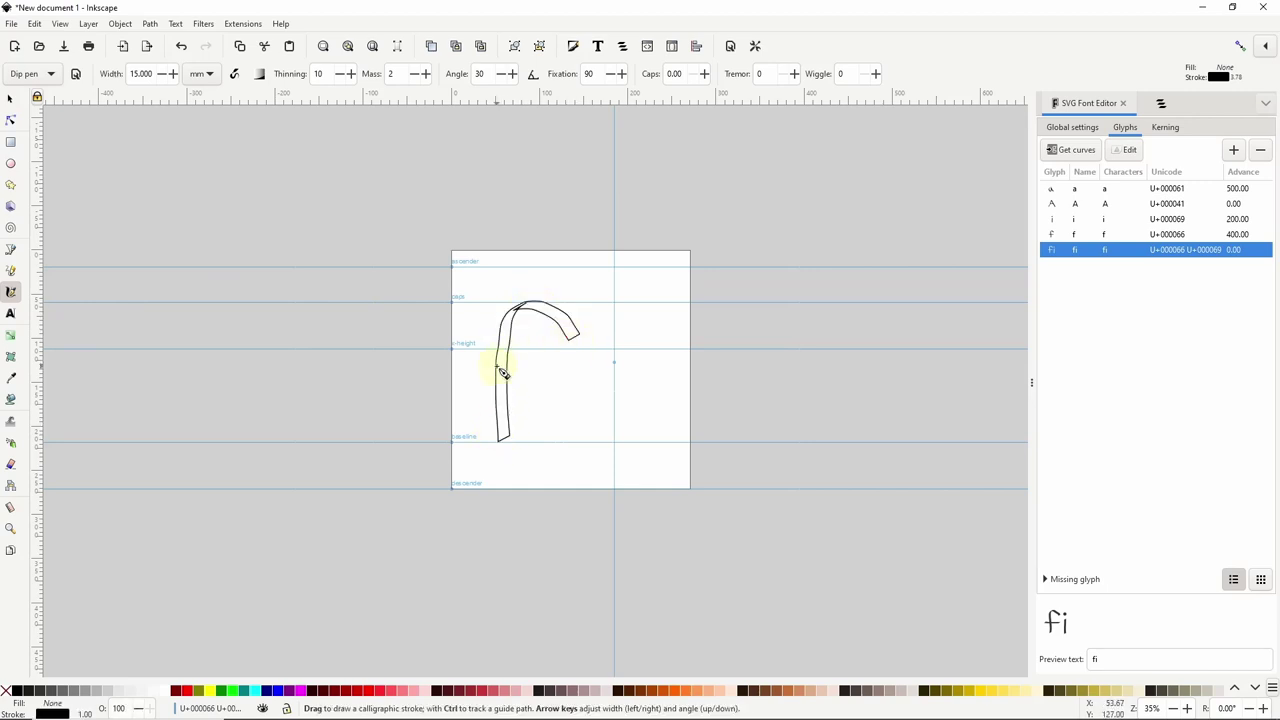
pyautogui.moveTo(459, 377)
pyautogui.mouseDown()
pyautogui.moveTo(590, 371)
pyautogui.moveTo(578, 437)
pyautogui.mouseUp()
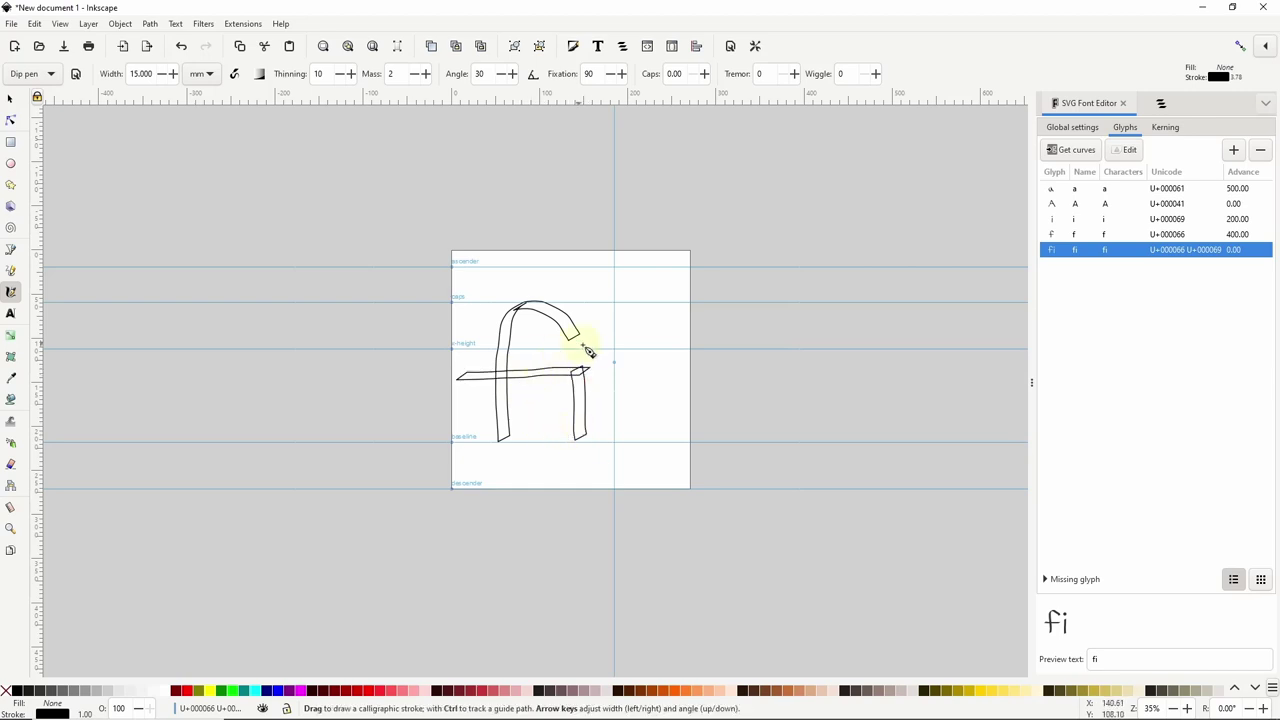
# - Merge the three strokes of the fi ligature into one path with Union
pyautogui.click(9, 99)
pyautogui.moveTo(363, 218); pyautogui.dragTo(638, 476)
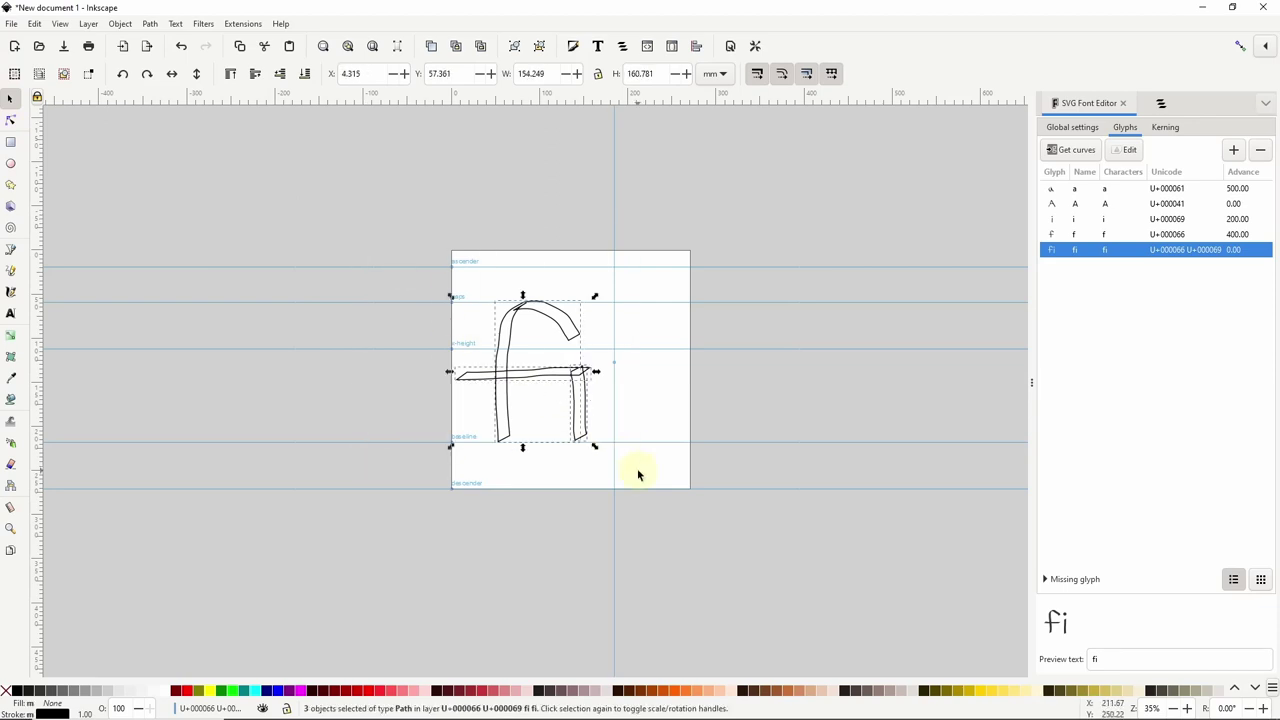
pyautogui.click(155, 24)
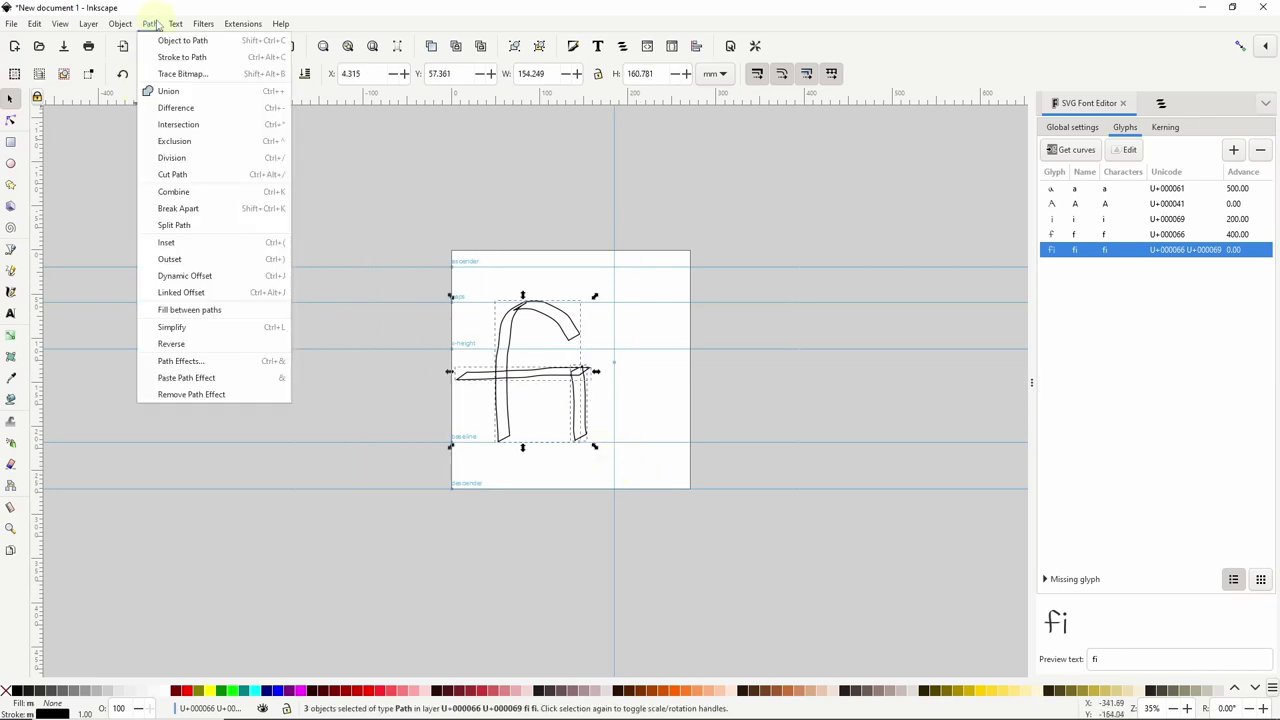
pyautogui.click(174, 95)
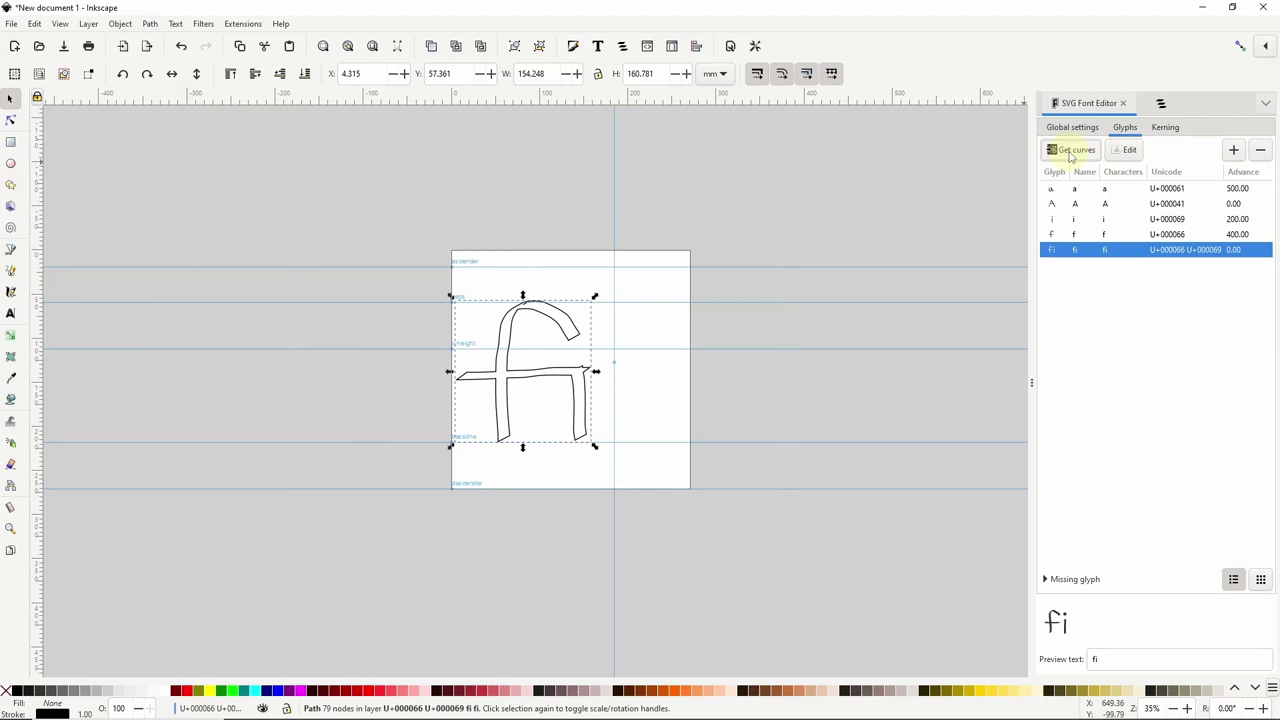
# - Assign the merged curves to the glyph fi and extend the preview text to fifi
pyautogui.click(1070, 152)
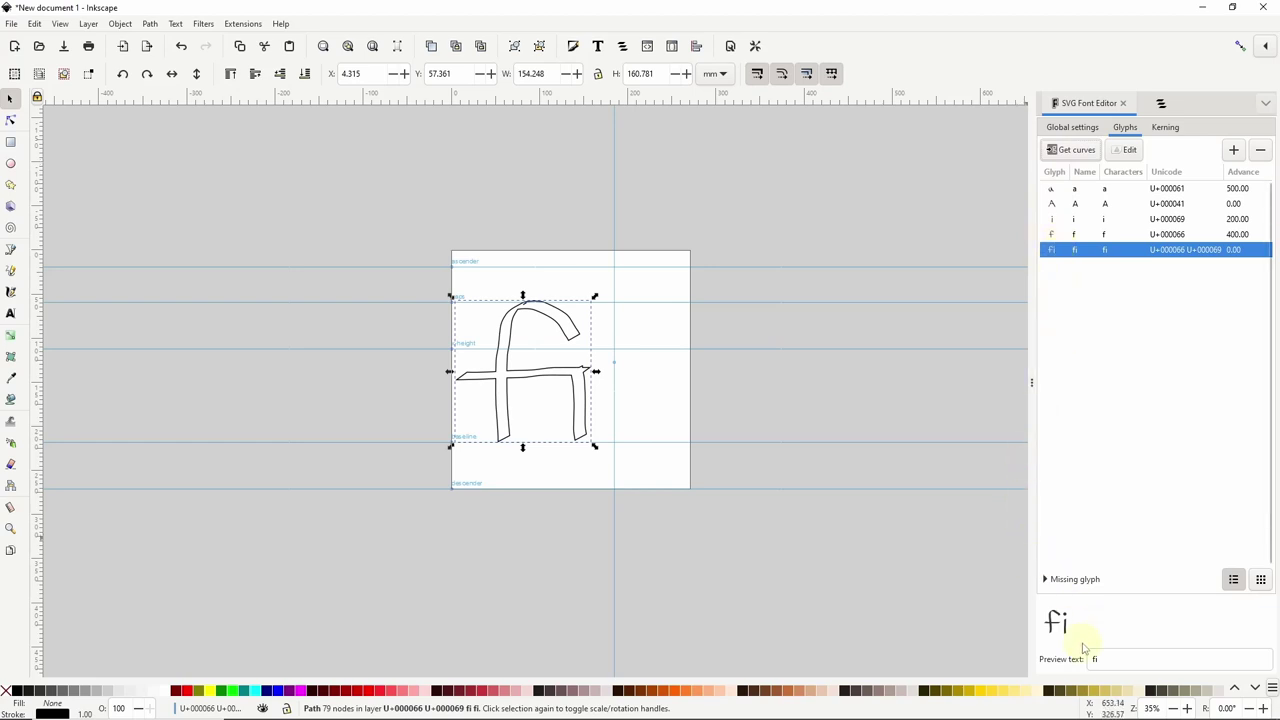
pyautogui.click(1125, 662)
pyautogui.write('fi')
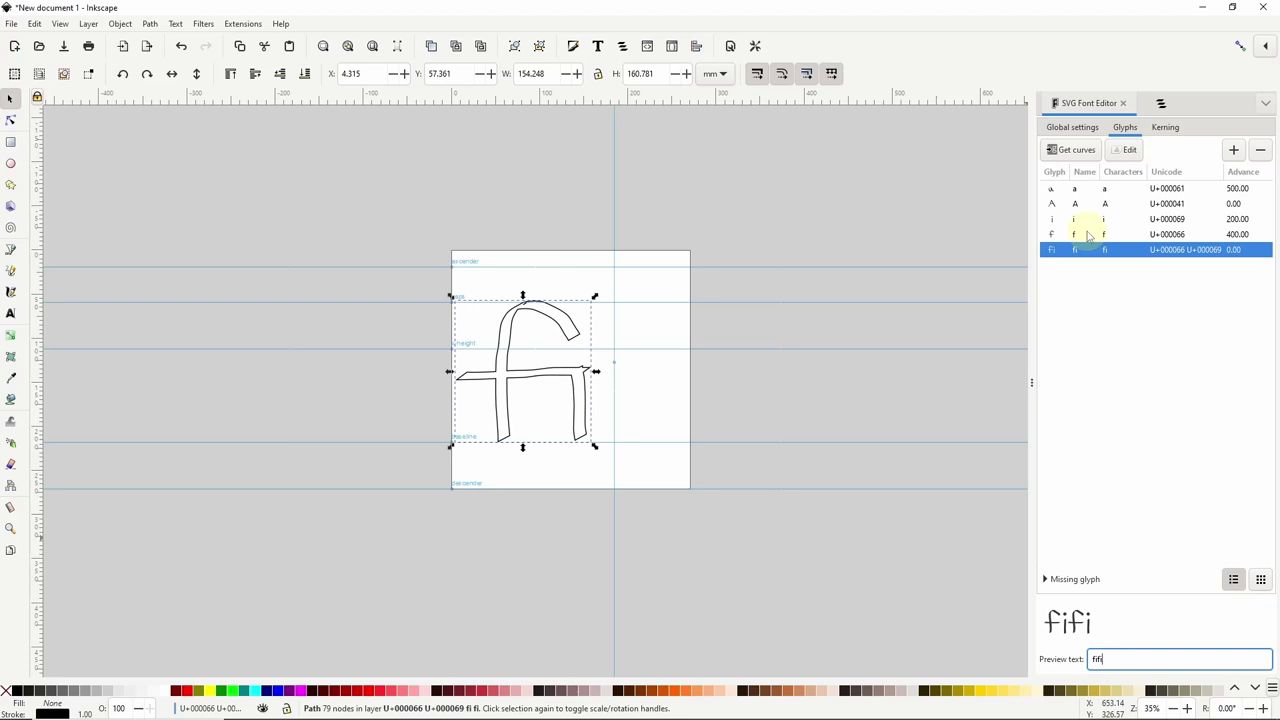
# - Add a ligature glyph for the characters fff and name it fff
pyautogui.click(1233, 150)
pyautogui.click(1107, 281)
pyautogui.click(1107, 267)
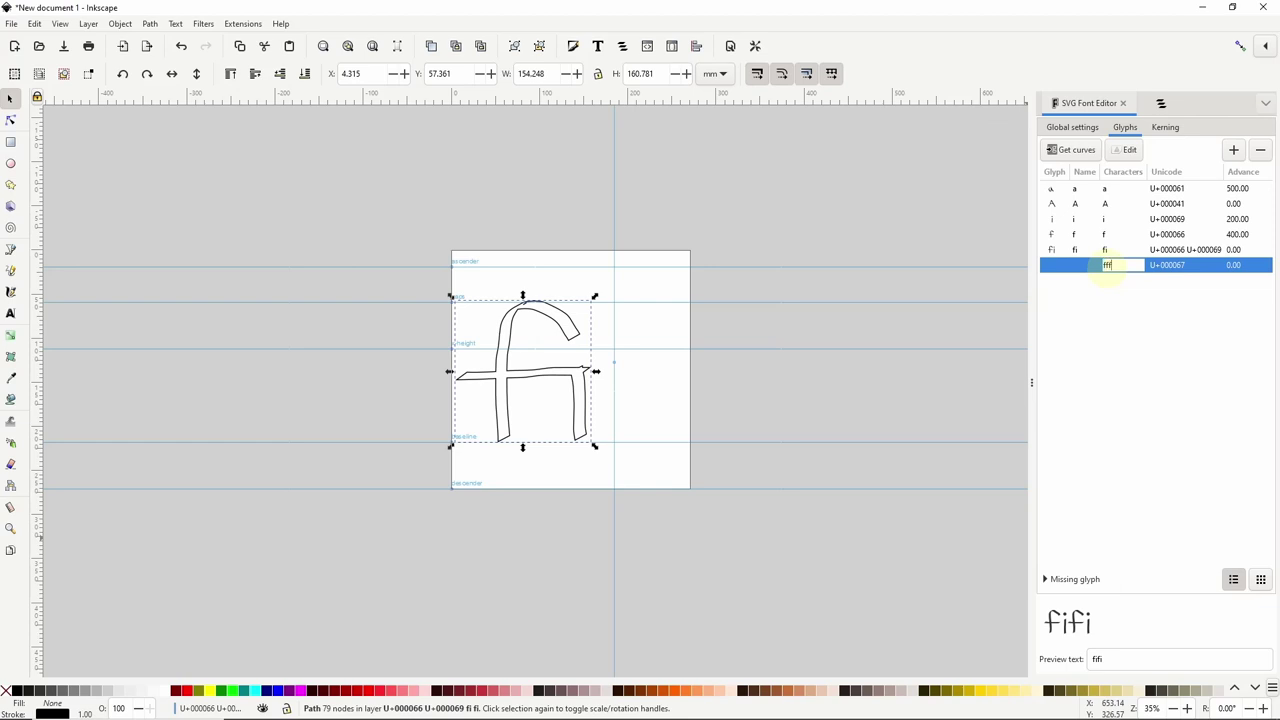
pyautogui.press('Return')
pyautogui.click(1040, 264)
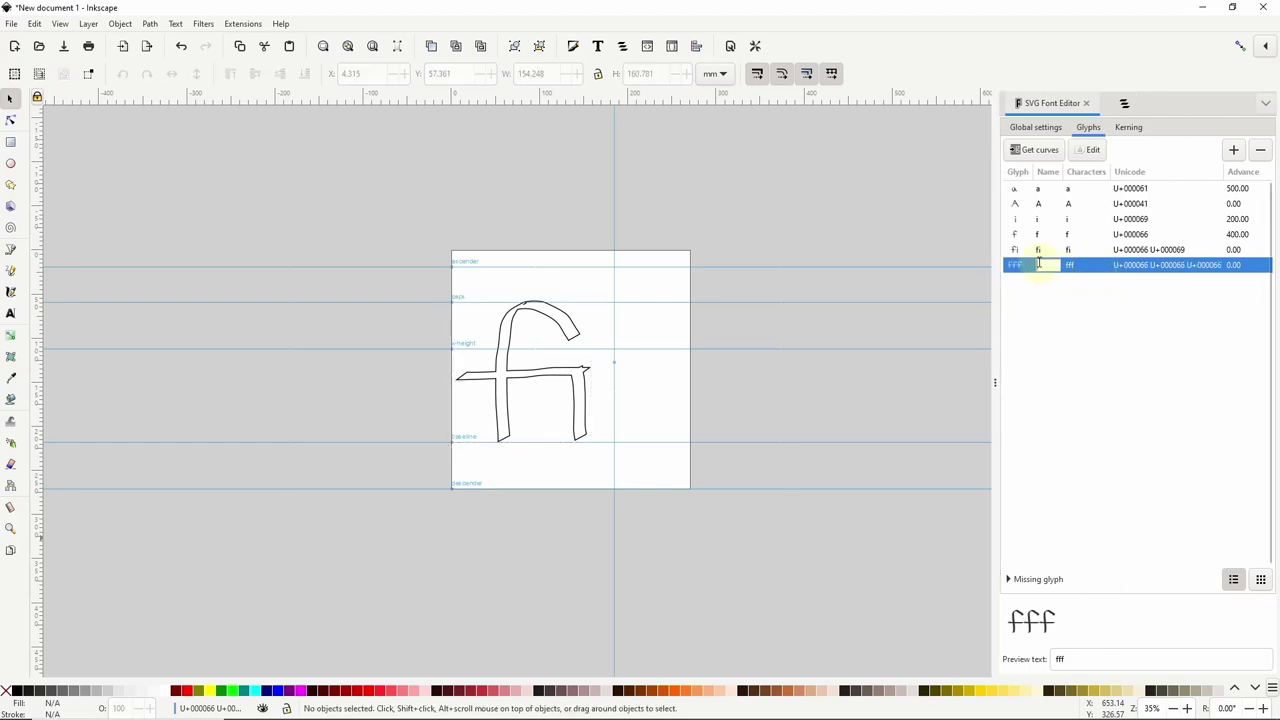
pyautogui.press('Return')
# - Open the glyph fff for editing and draw an S-shaped stem from caps guide to baseline plus a wavy crossbar in calligraphic strokes
pyautogui.click(1090, 154)
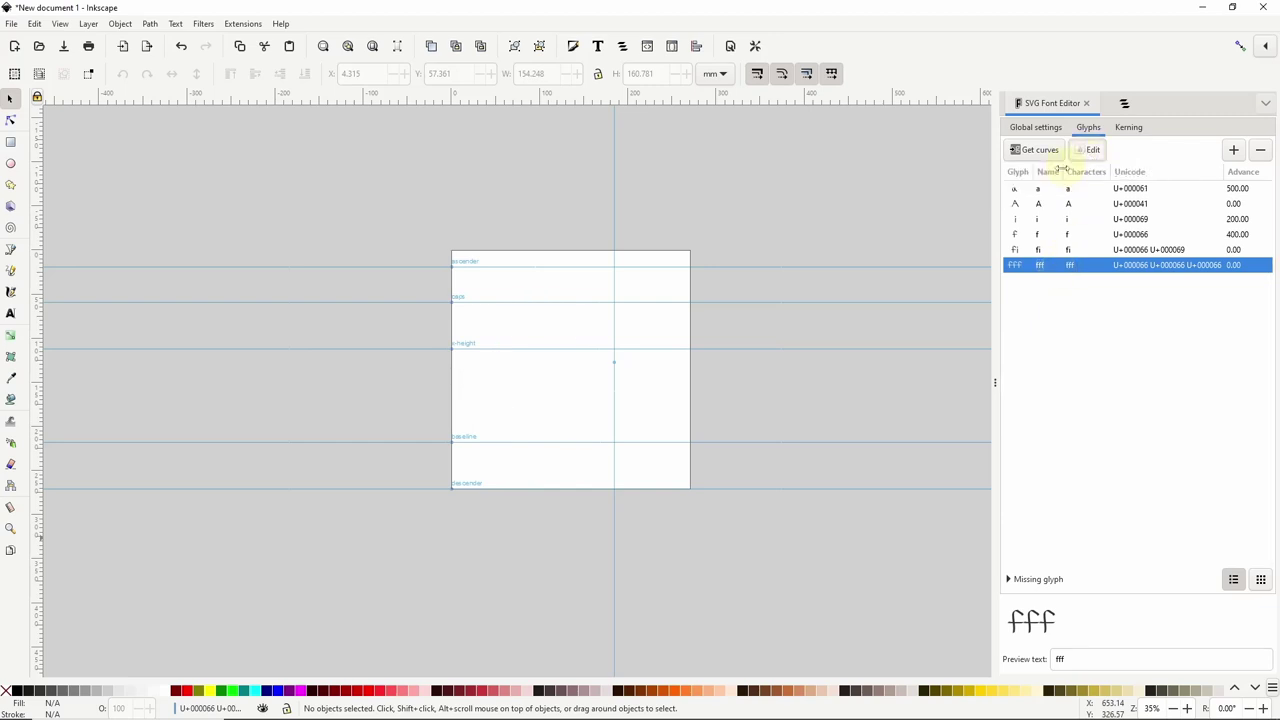
pyautogui.click(10, 291)
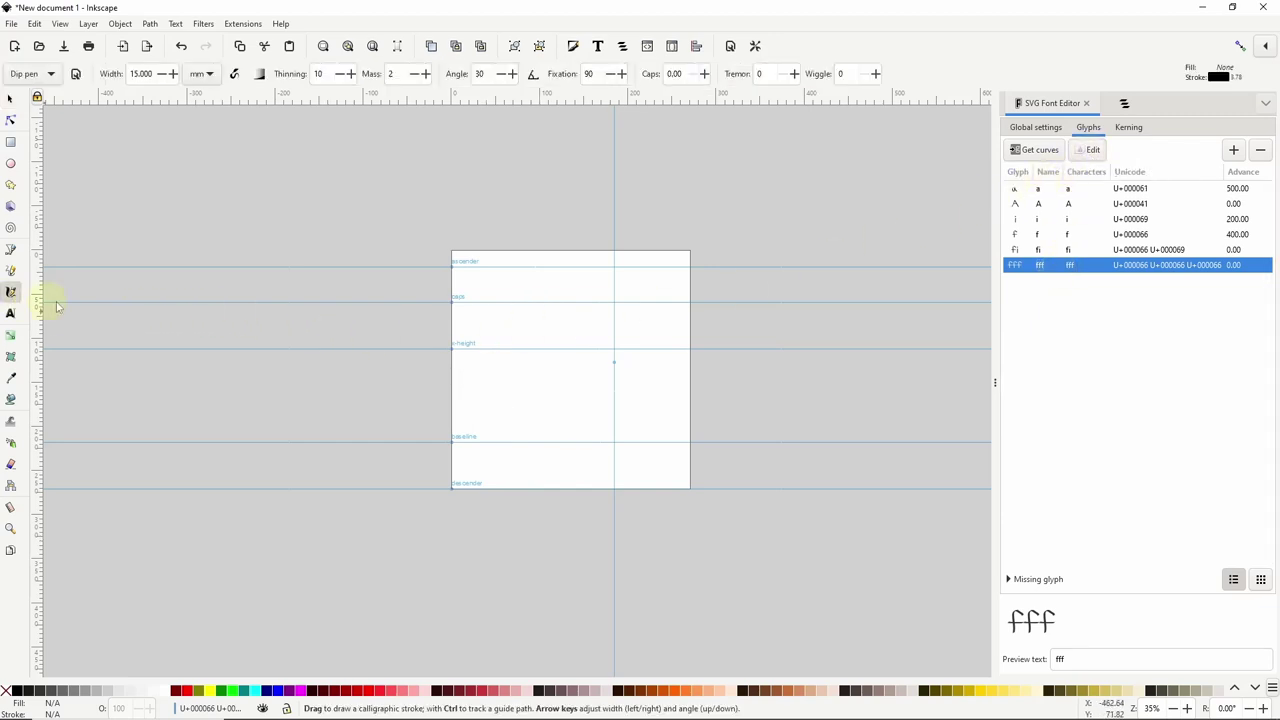
pyautogui.moveTo(518, 326)
pyautogui.mouseDown()
pyautogui.moveTo(523, 406)
pyautogui.moveTo(509, 437)
pyautogui.moveTo(477, 434)
pyautogui.moveTo(459, 415)
pyautogui.moveTo(490, 370)
pyautogui.moveTo(560, 385)
pyautogui.moveTo(602, 366)
pyautogui.mouseUp()
# - Merge the two strokes of the fff ligature with Union and shift the shape about 5 mm to the right
pyautogui.click(10, 98)
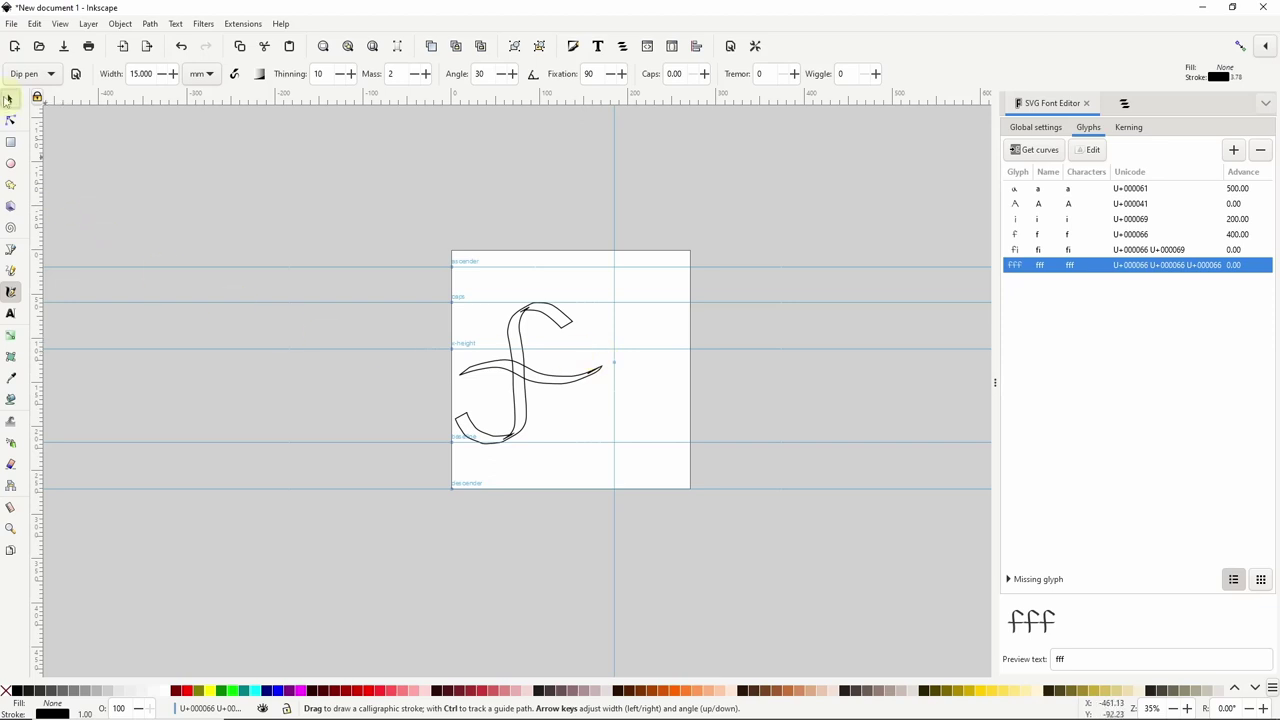
pyautogui.moveTo(364, 224)
pyautogui.mouseDown()
pyautogui.moveTo(620, 444)
pyautogui.moveTo(644, 481)
pyautogui.mouseUp()
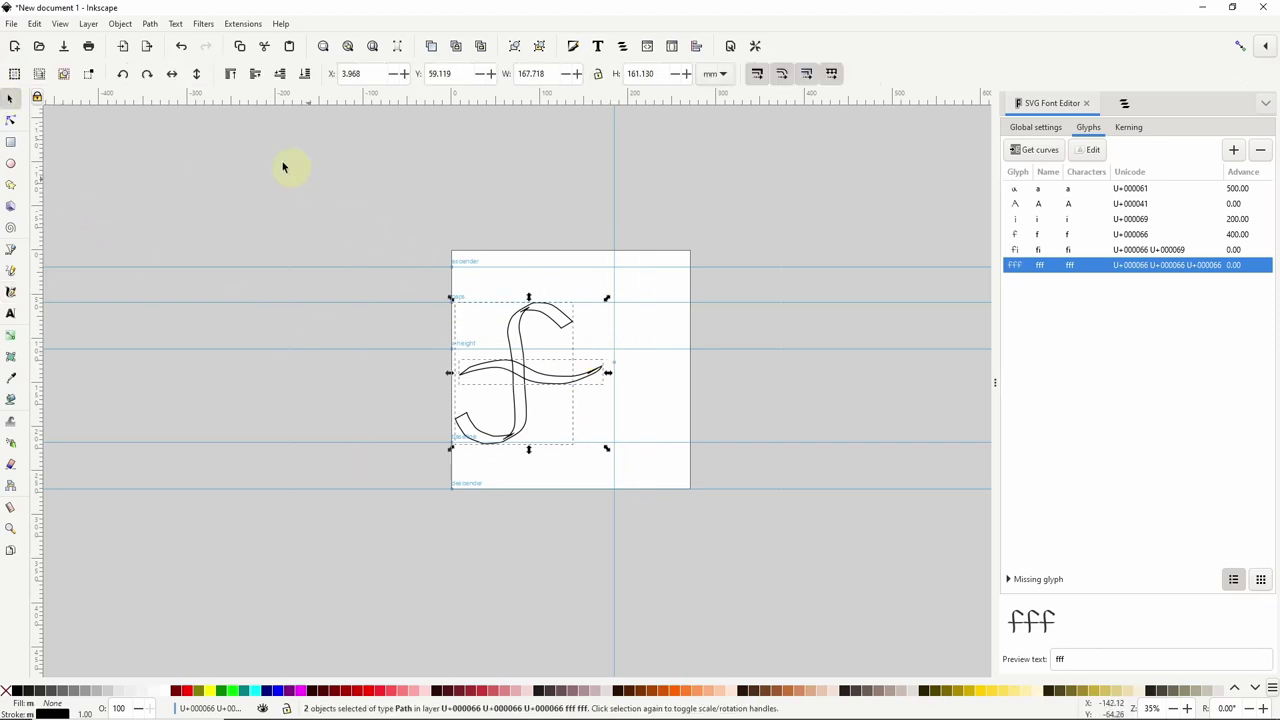
pyautogui.click(149, 24)
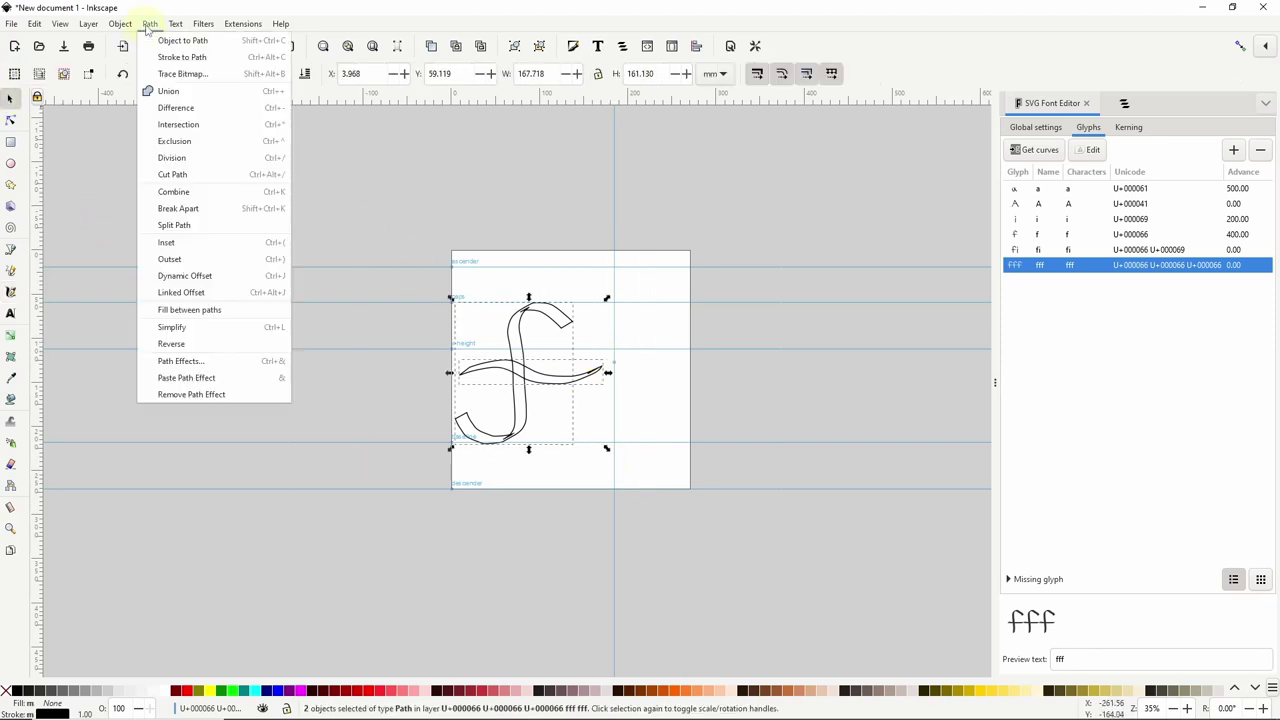
pyautogui.click(170, 92)
pyautogui.moveTo(524, 374); pyautogui.dragTo(529, 374)
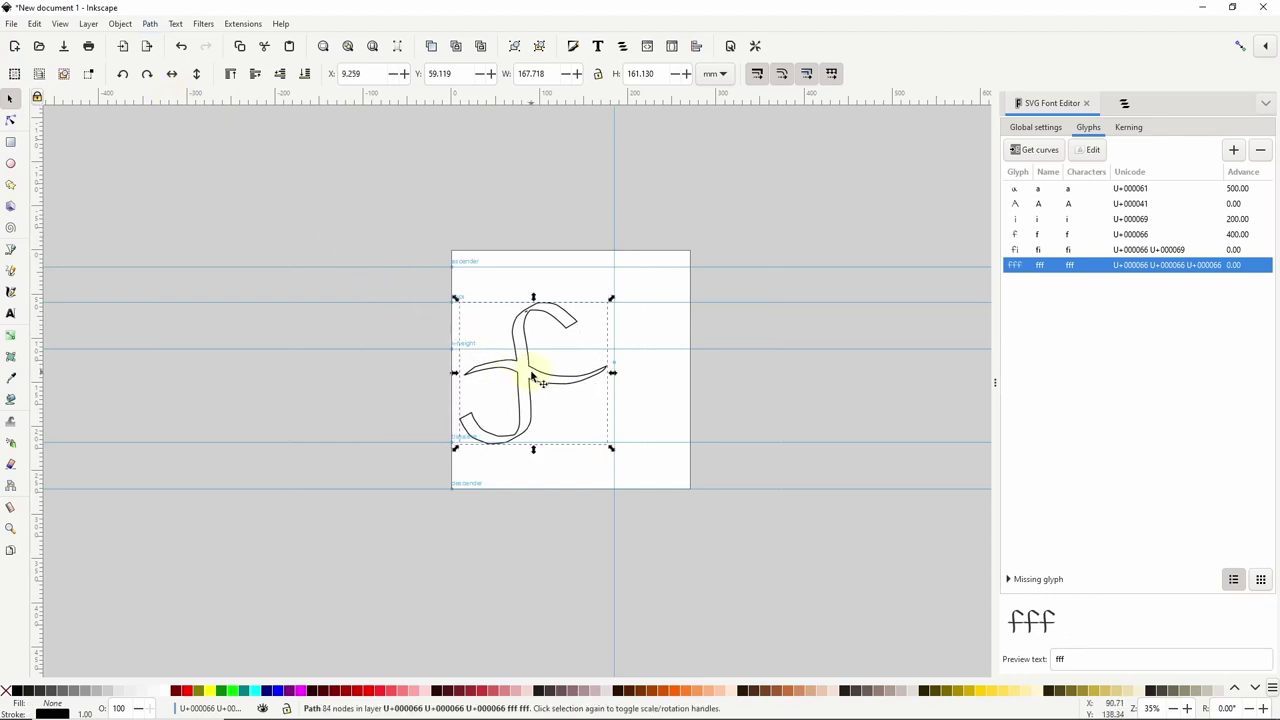
# - Assign the merged curves to the glyph fff and extend the preview text to fffffffiiif
pyautogui.click(1018, 150)
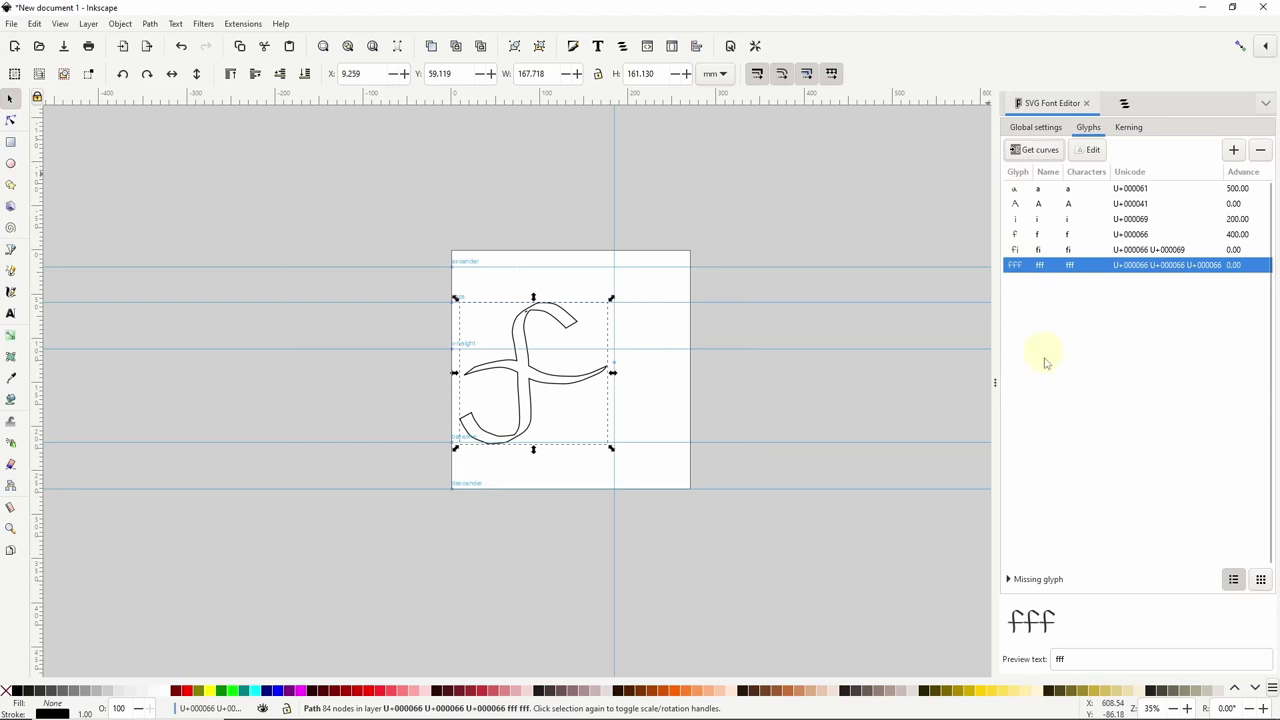
pyautogui.click(1082, 659)
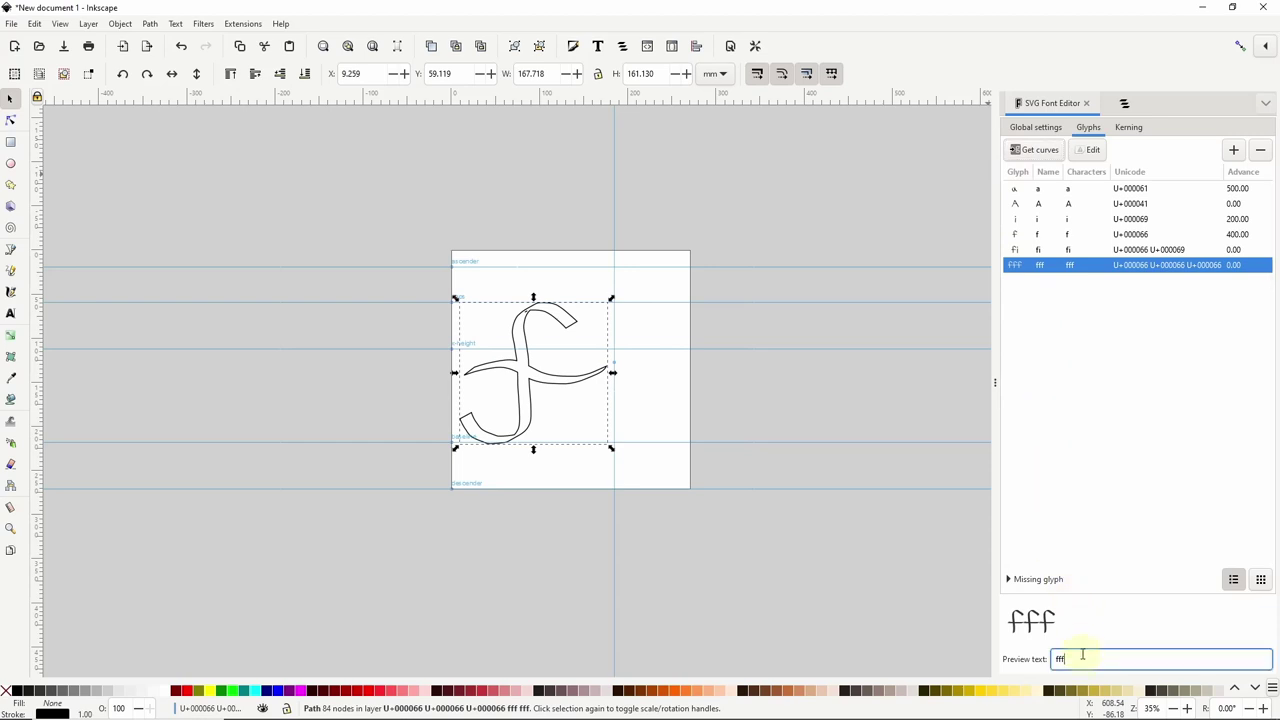
pyautogui.write('ffffiiif')
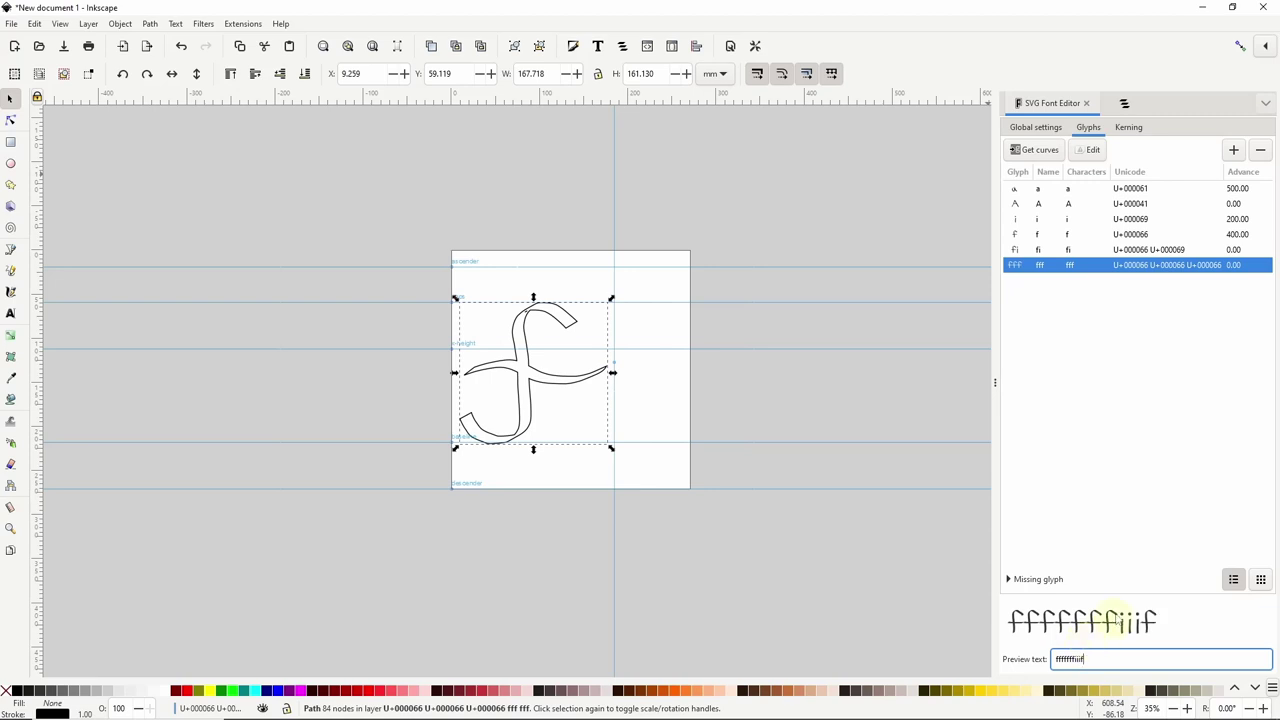
# - Add a glyph for the space character and name it space
pyautogui.click(1233, 150)
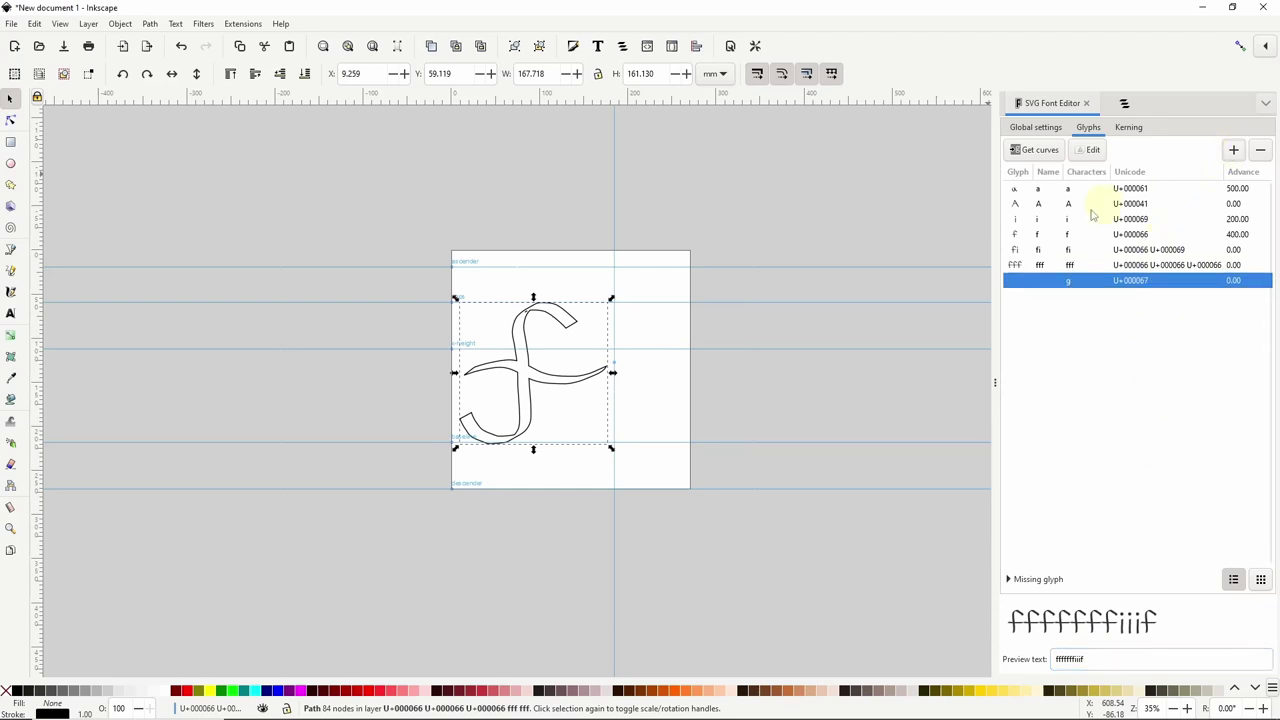
pyautogui.click(1070, 281)
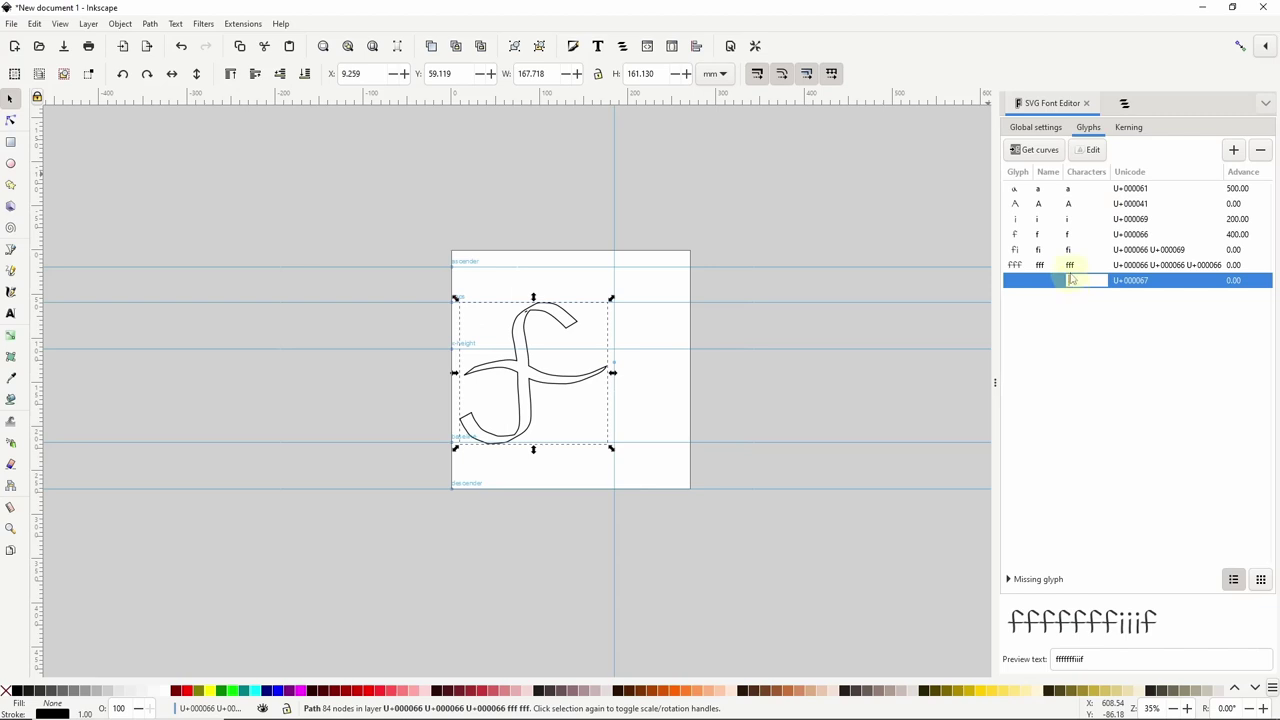
pyautogui.press('Return')
pyautogui.click(1047, 280)
pyautogui.write('s')
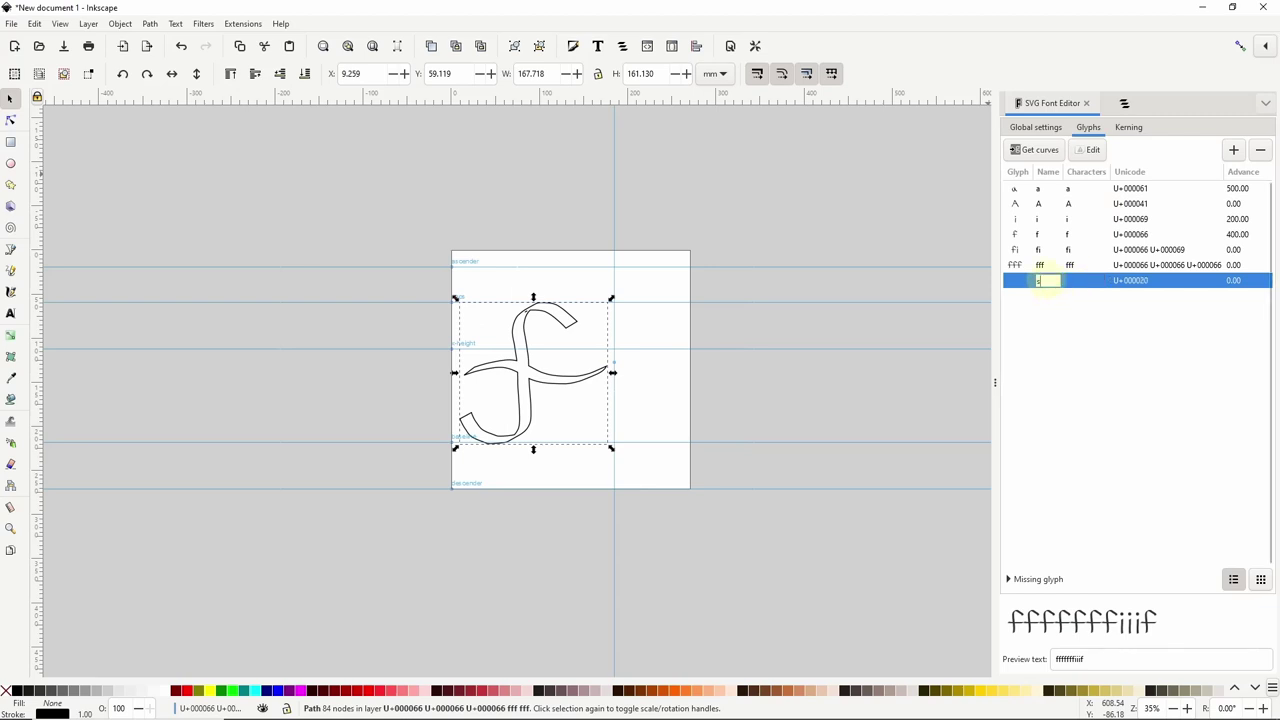
pyautogui.write('pace')
pyautogui.press('Return')
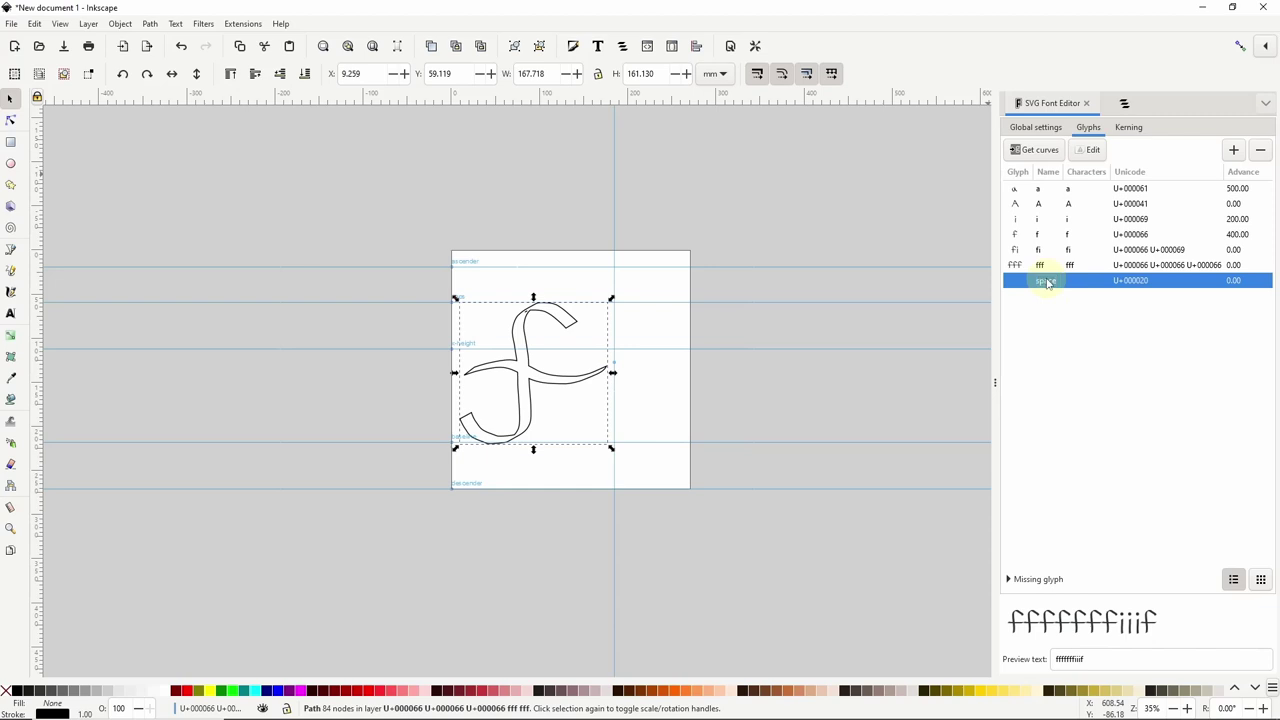
# - Insert a space after the sixth f in the preview text and set the space glyph's advance to 300
pyautogui.click(1018, 283)
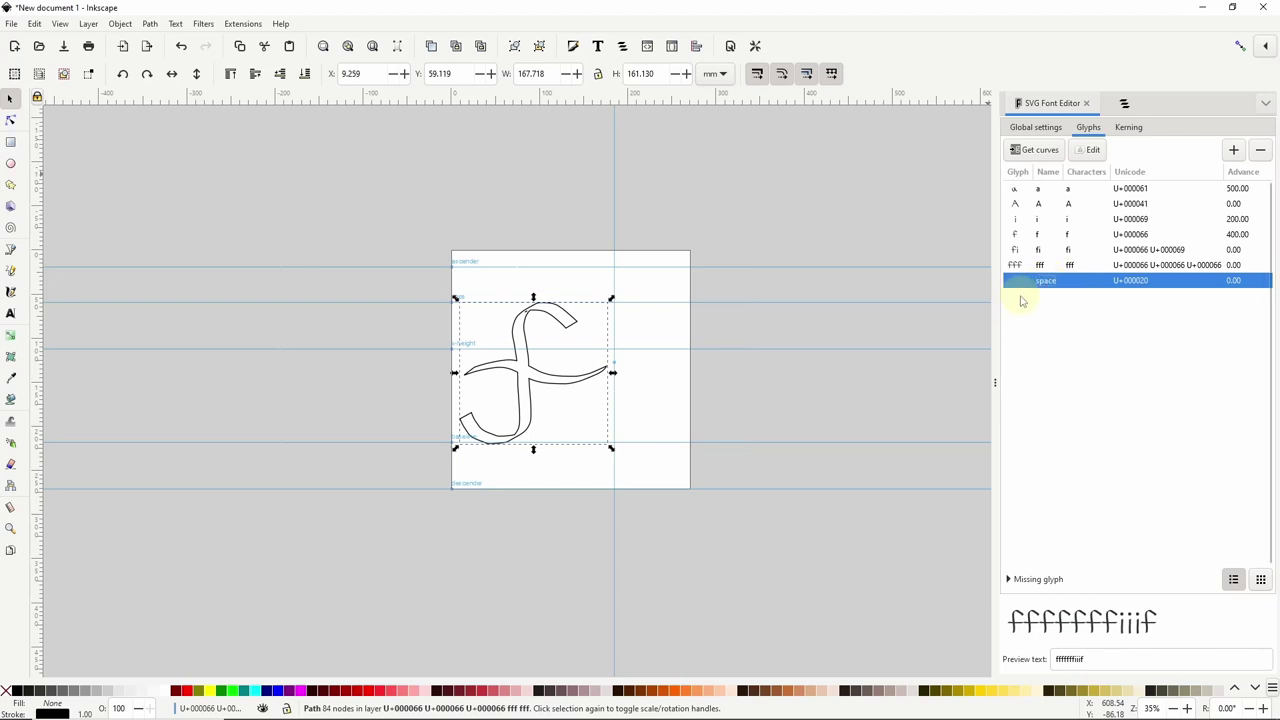
pyautogui.click(1066, 661)
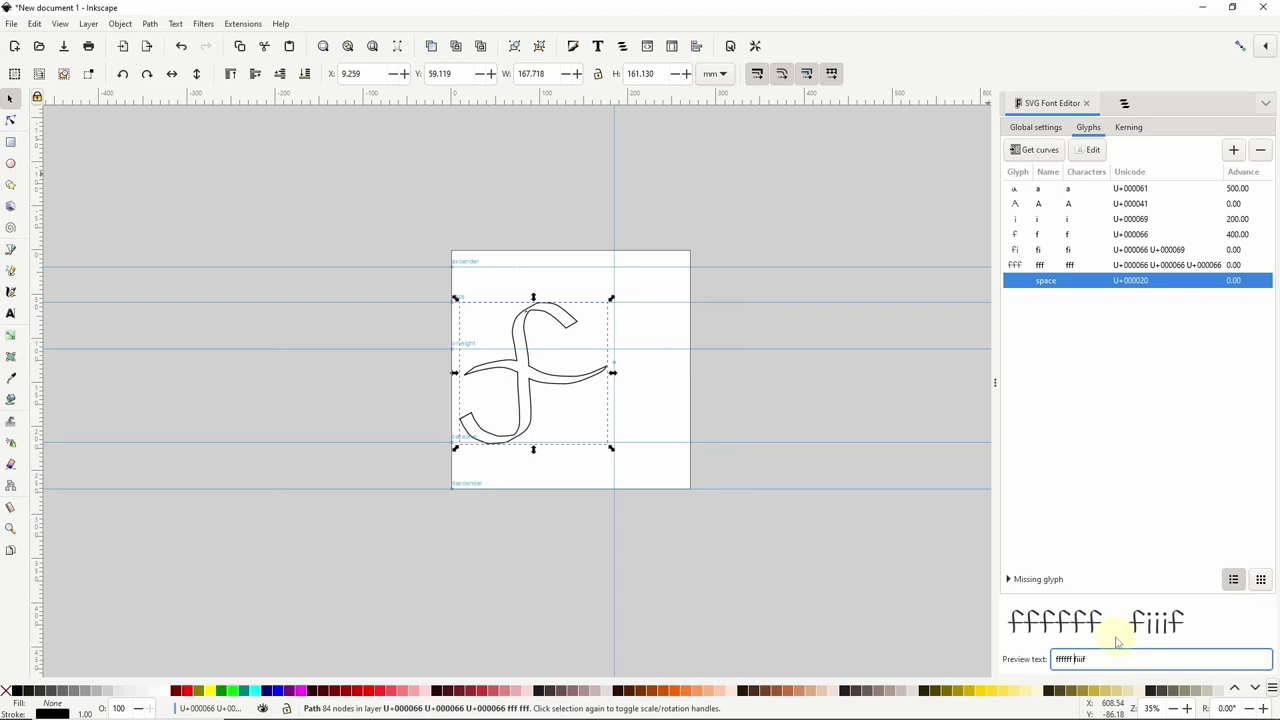
pyautogui.click(1236, 283)
pyautogui.write('3')
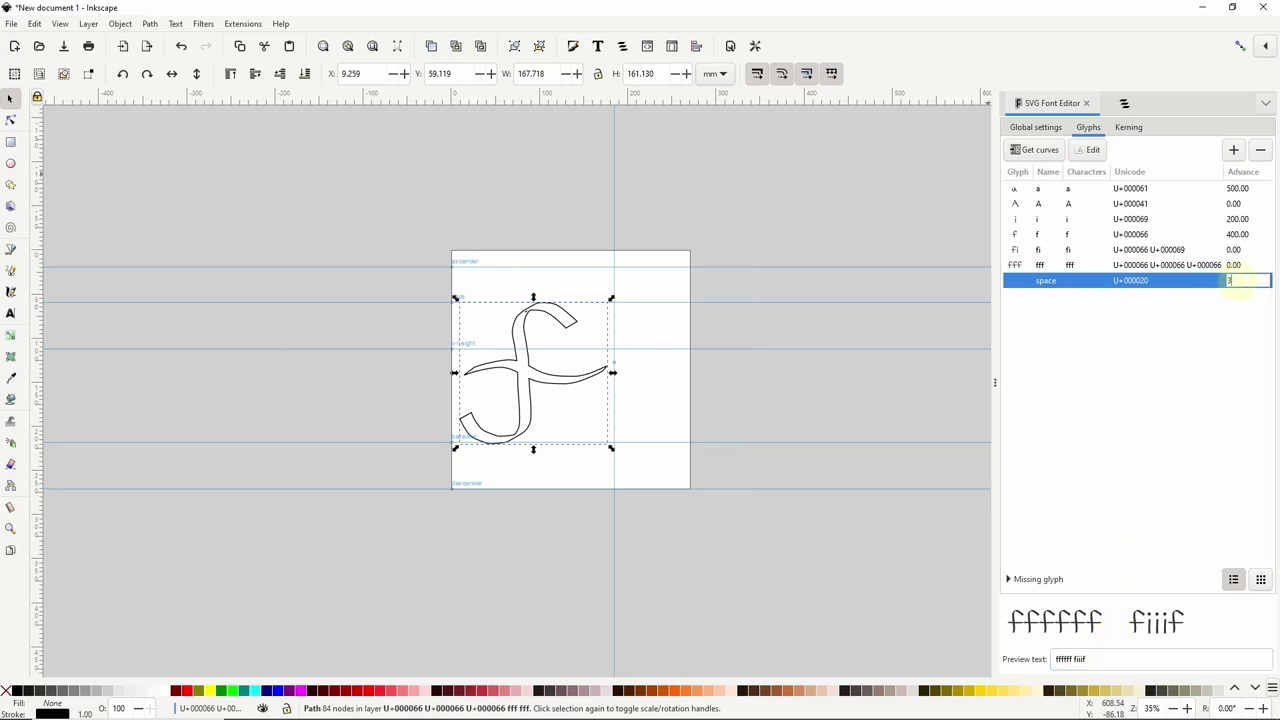
pyautogui.write('00')
pyautogui.press('Return')
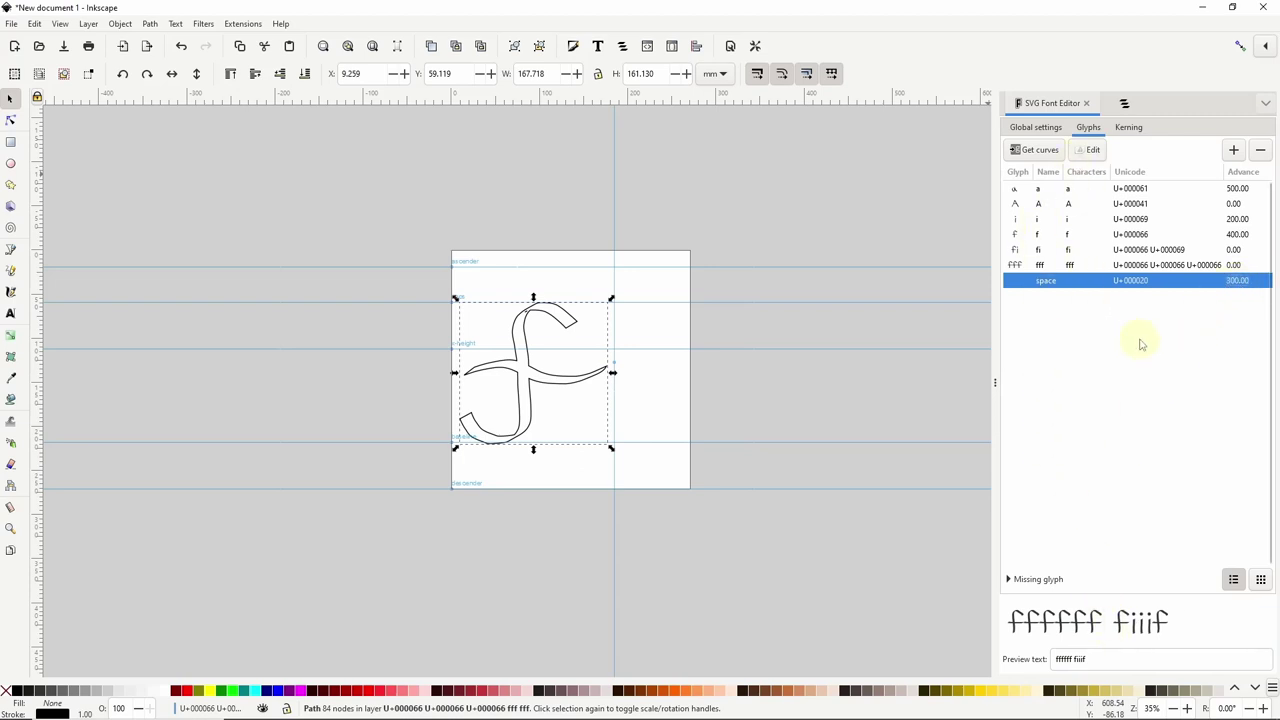
# - Append bcd to the preview text and try to set the missing glyph from the shape of the lowercase a
pyautogui.click(1100, 656)
pyautogui.write('bcd')
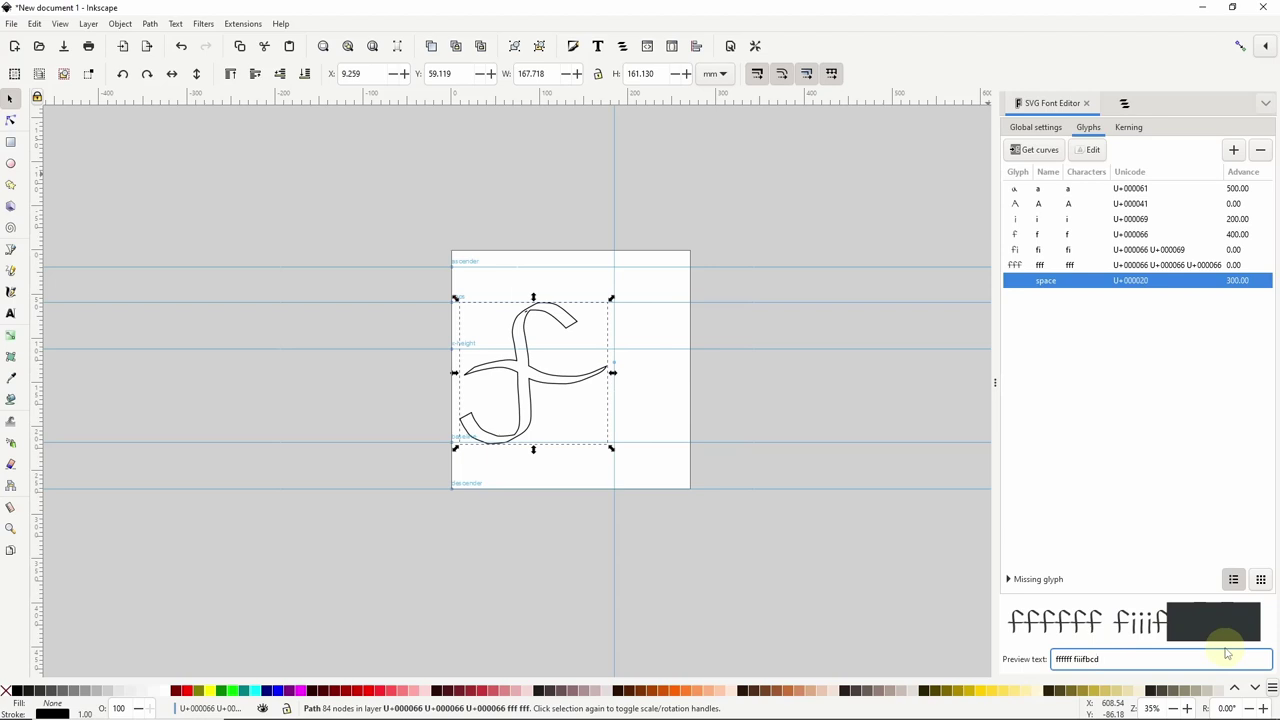
pyautogui.click(1076, 190)
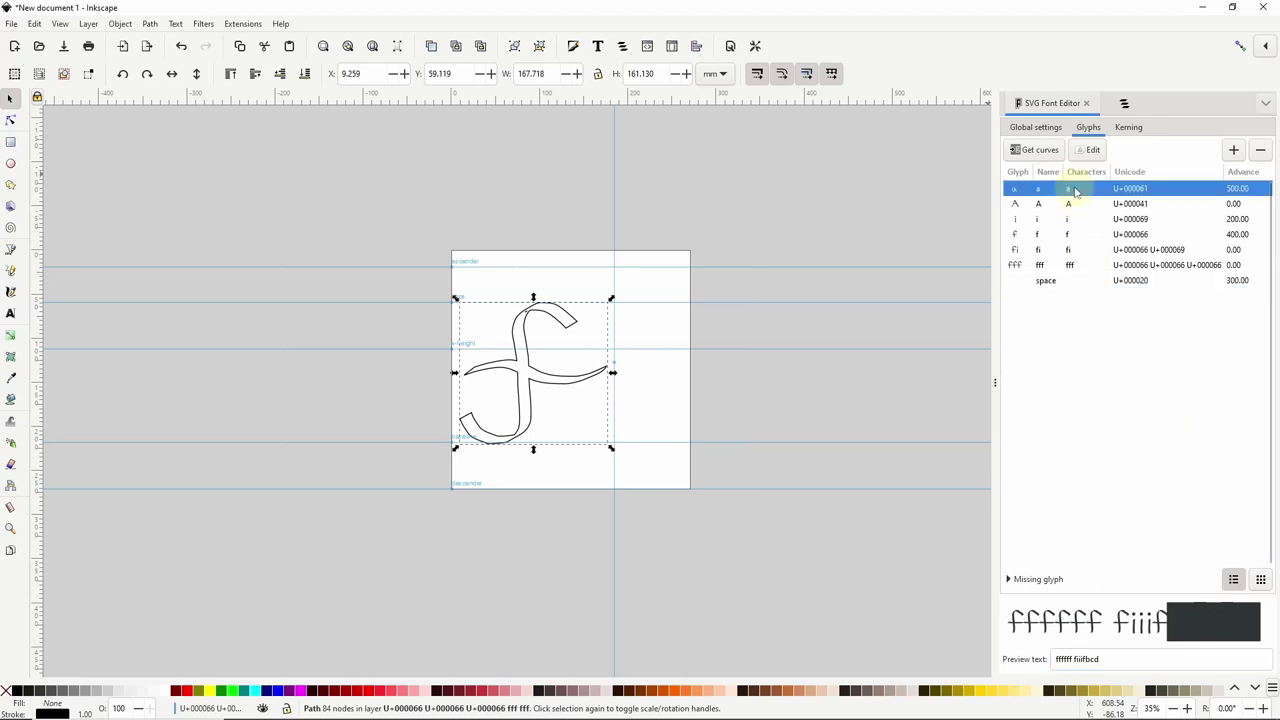
pyautogui.click(1088, 150)
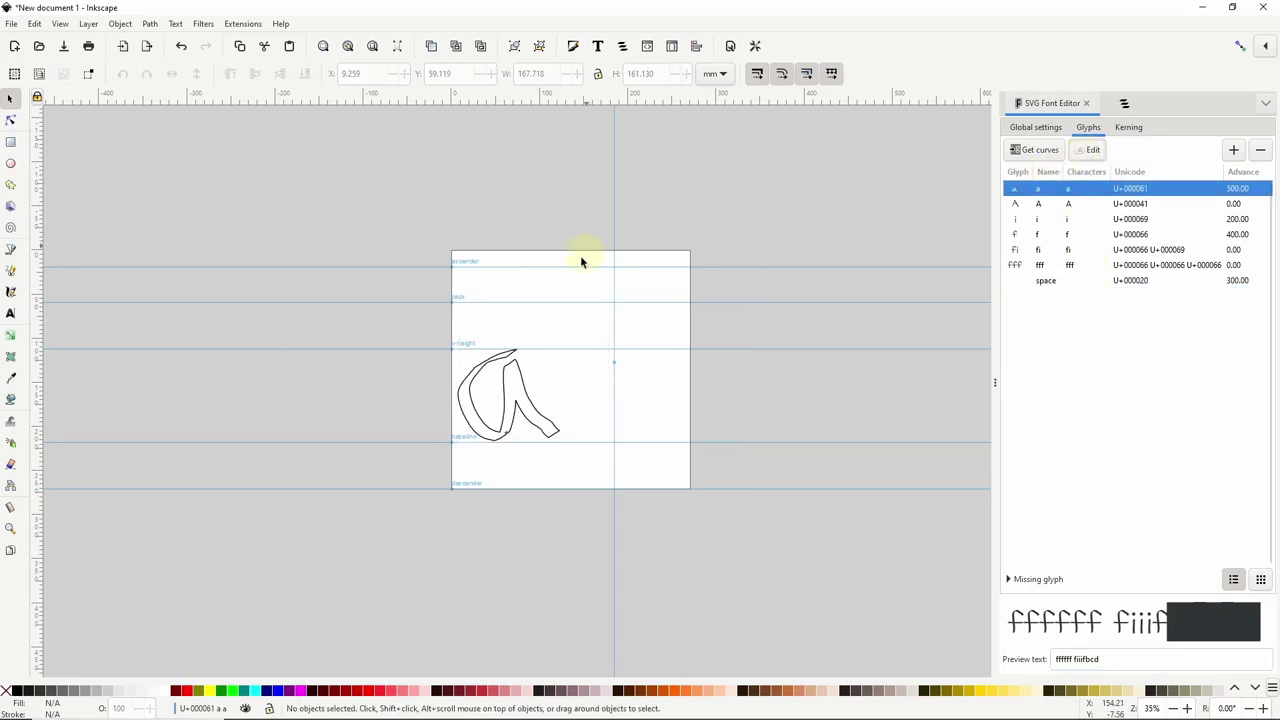
pyautogui.click(526, 387)
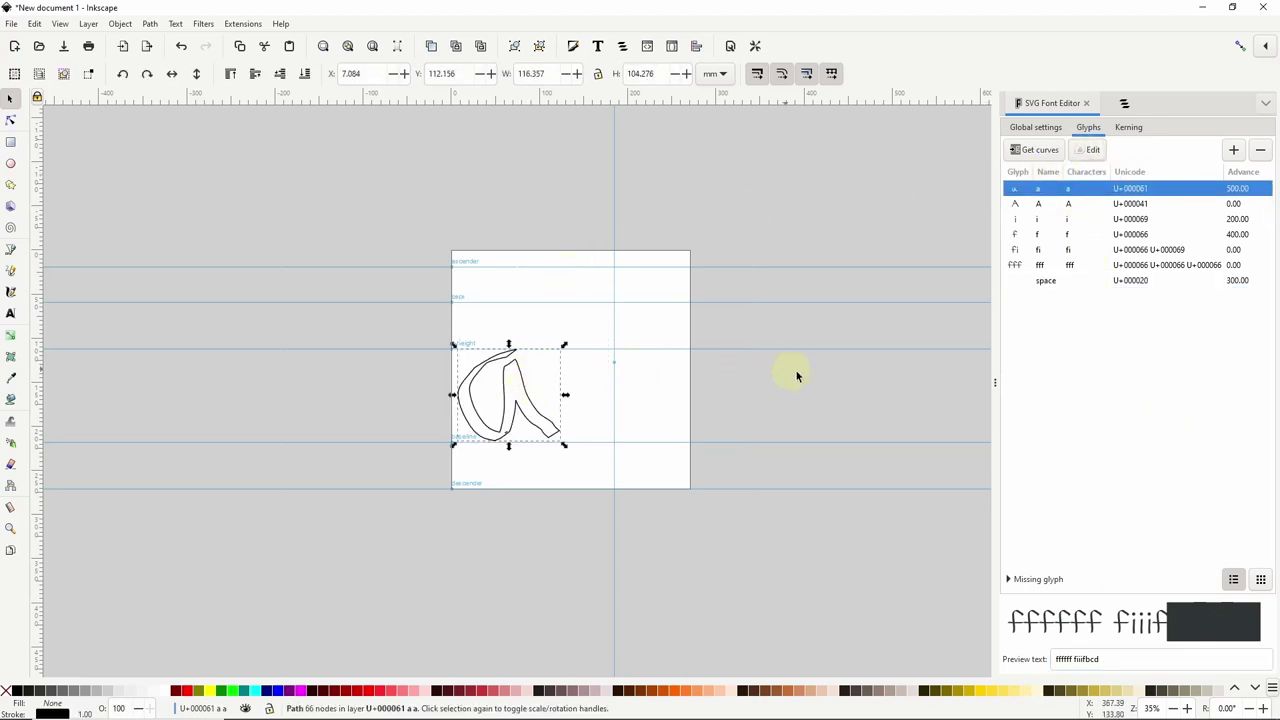
pyautogui.click(1012, 579)
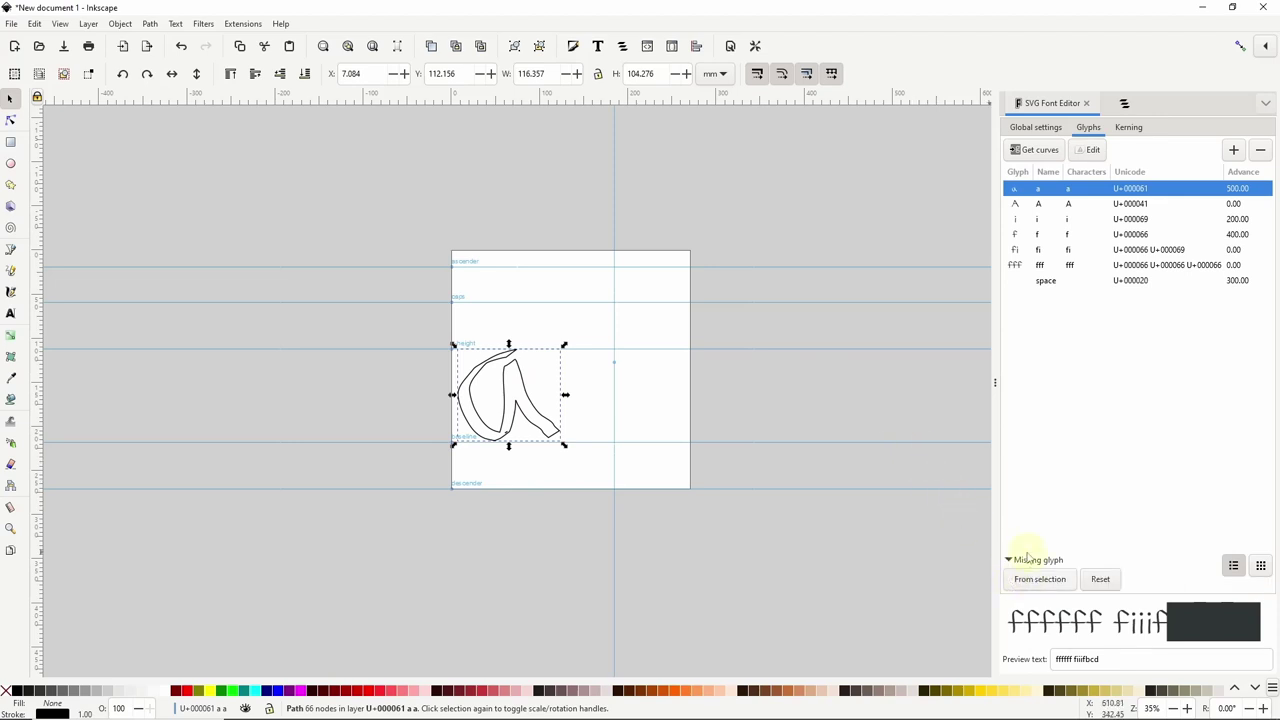
pyautogui.click(1034, 579)
# - Save the document as font in Inkscape SVG format in the Create a Font folder
pyautogui.click(13, 24)
pyautogui.click(60, 123)
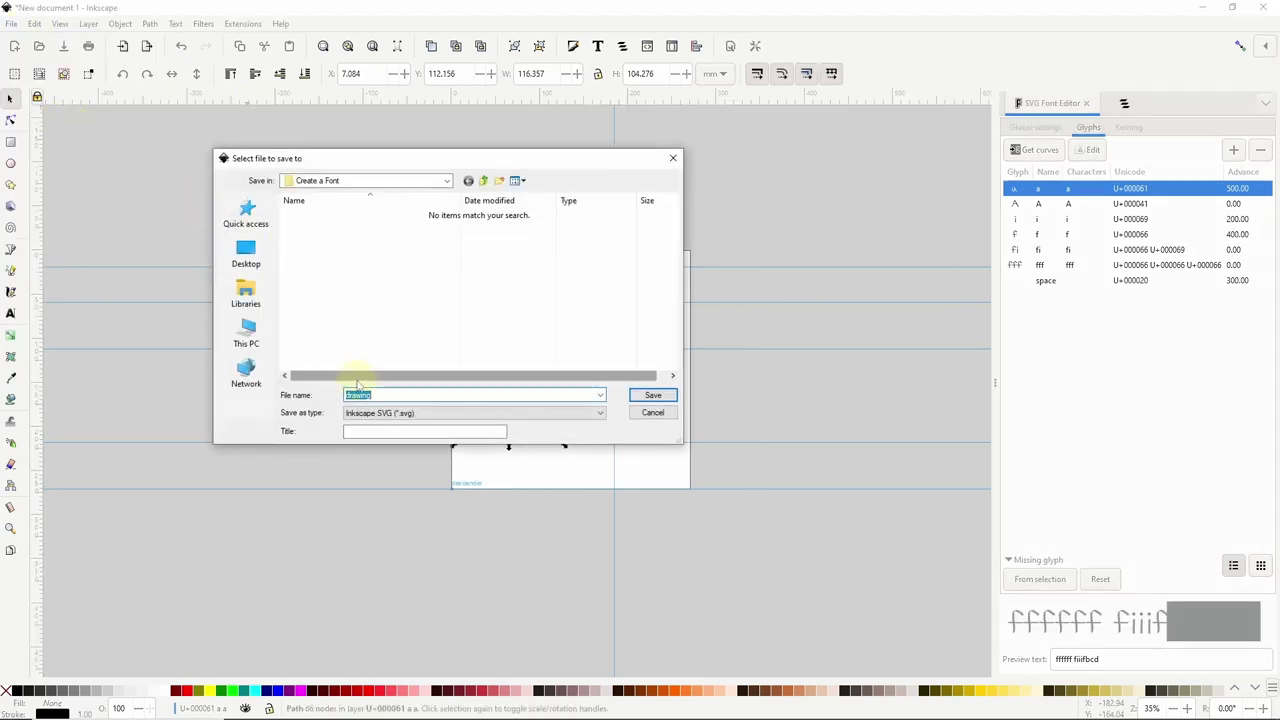
pyautogui.write('font')
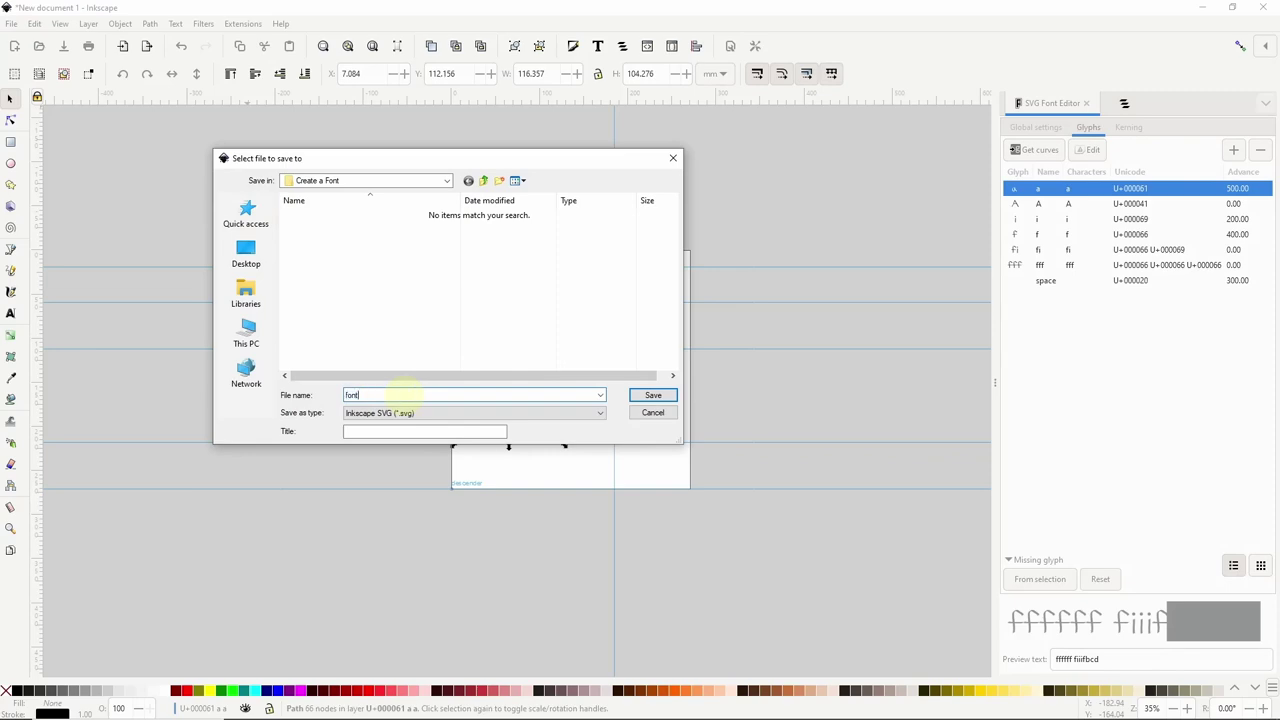
pyautogui.click(651, 396)
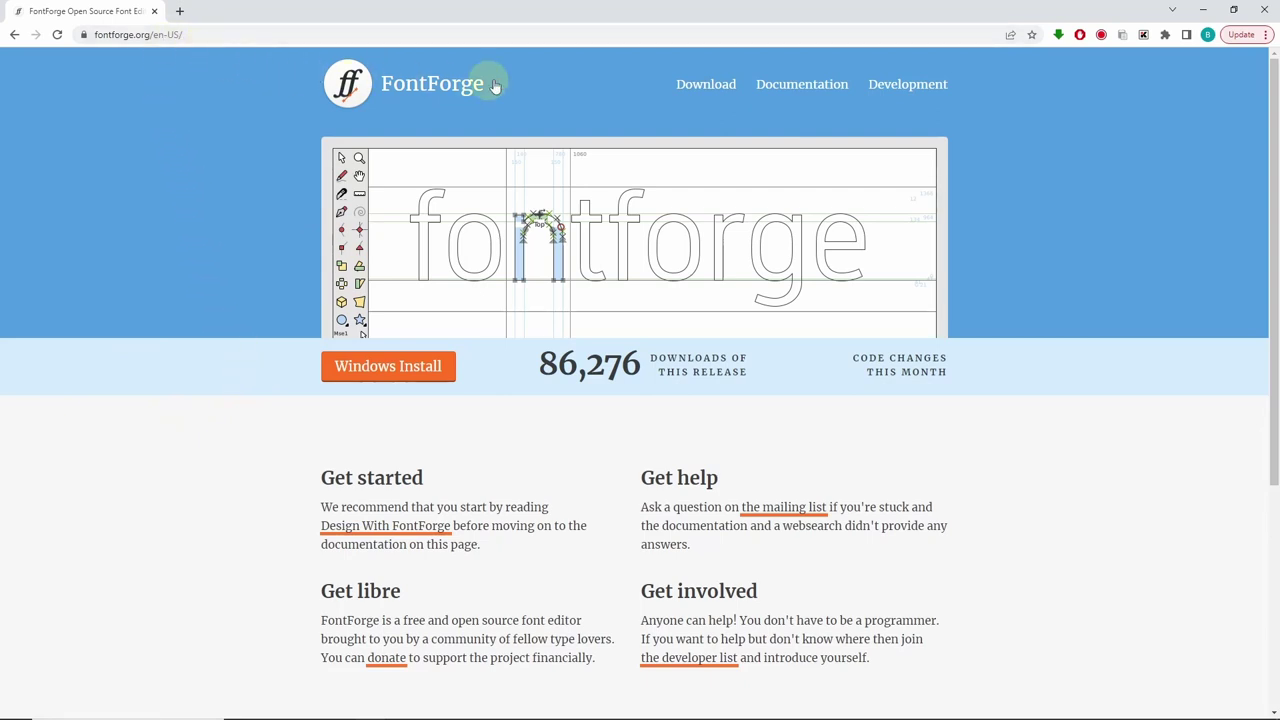
# - Download the 2023-01-01 Windows release installer from the FontForge website
pyautogui.click(700, 86)
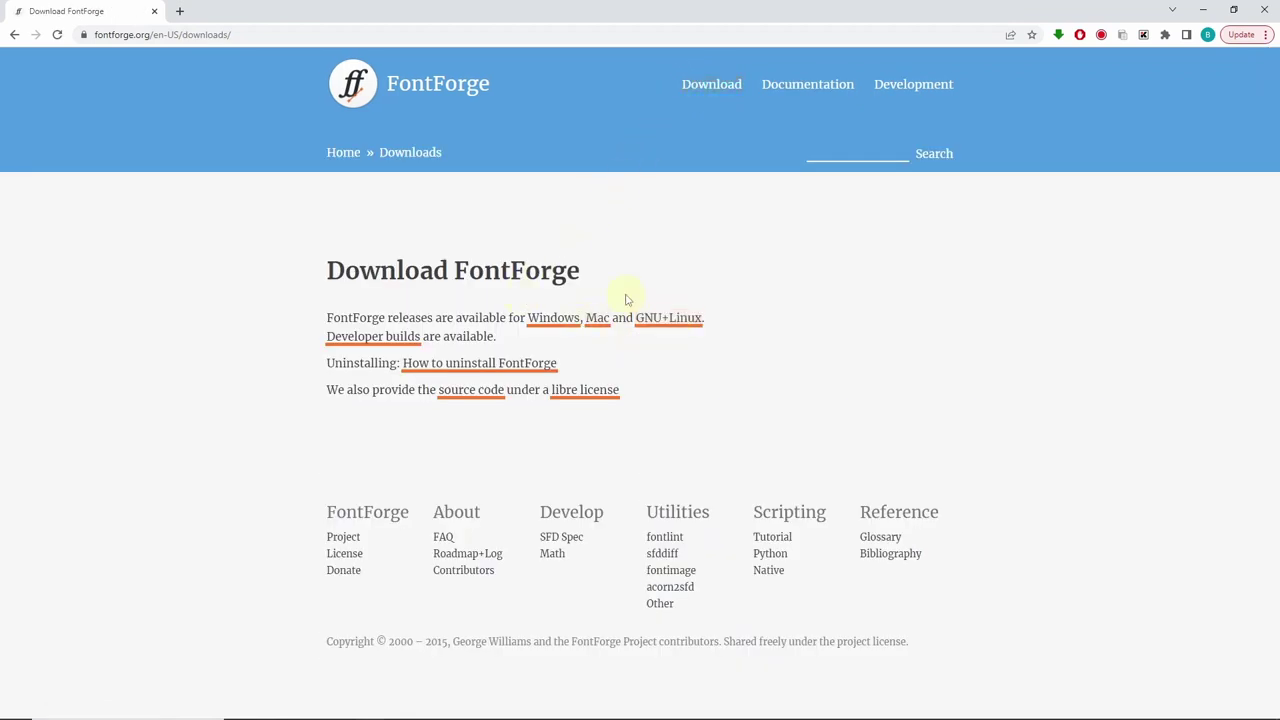
pyautogui.click(547, 322)
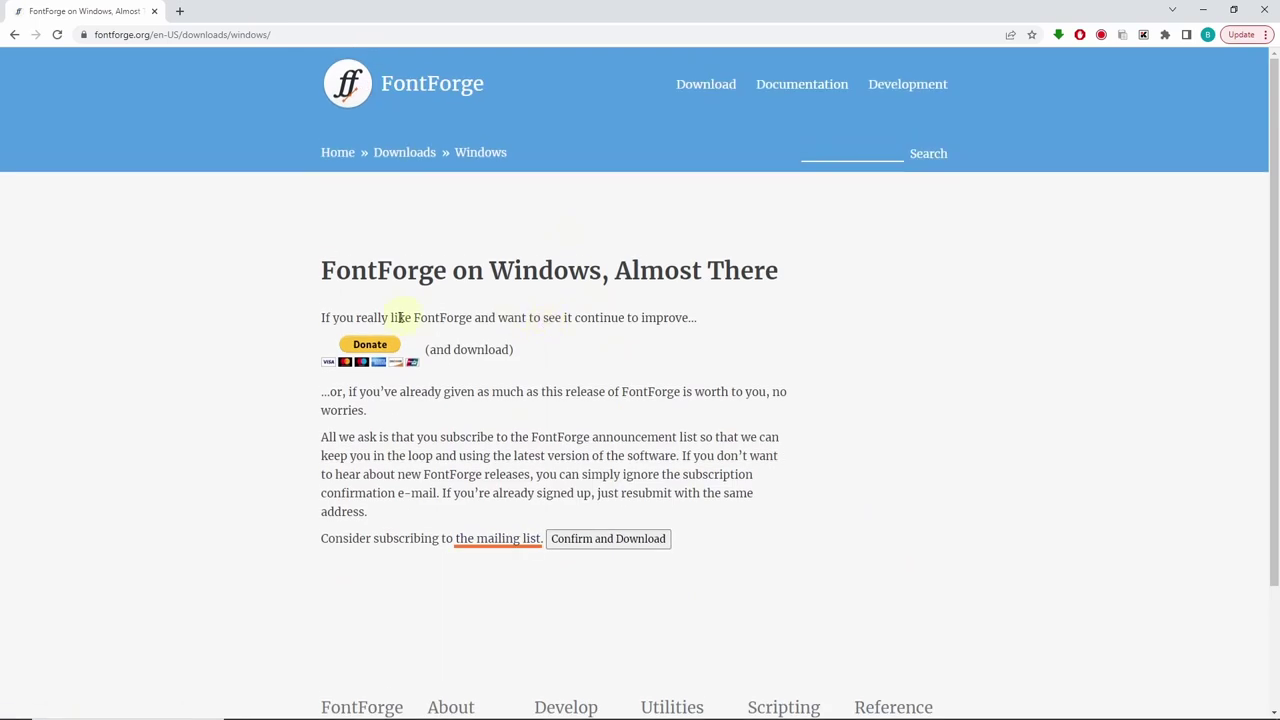
pyautogui.click(596, 540)
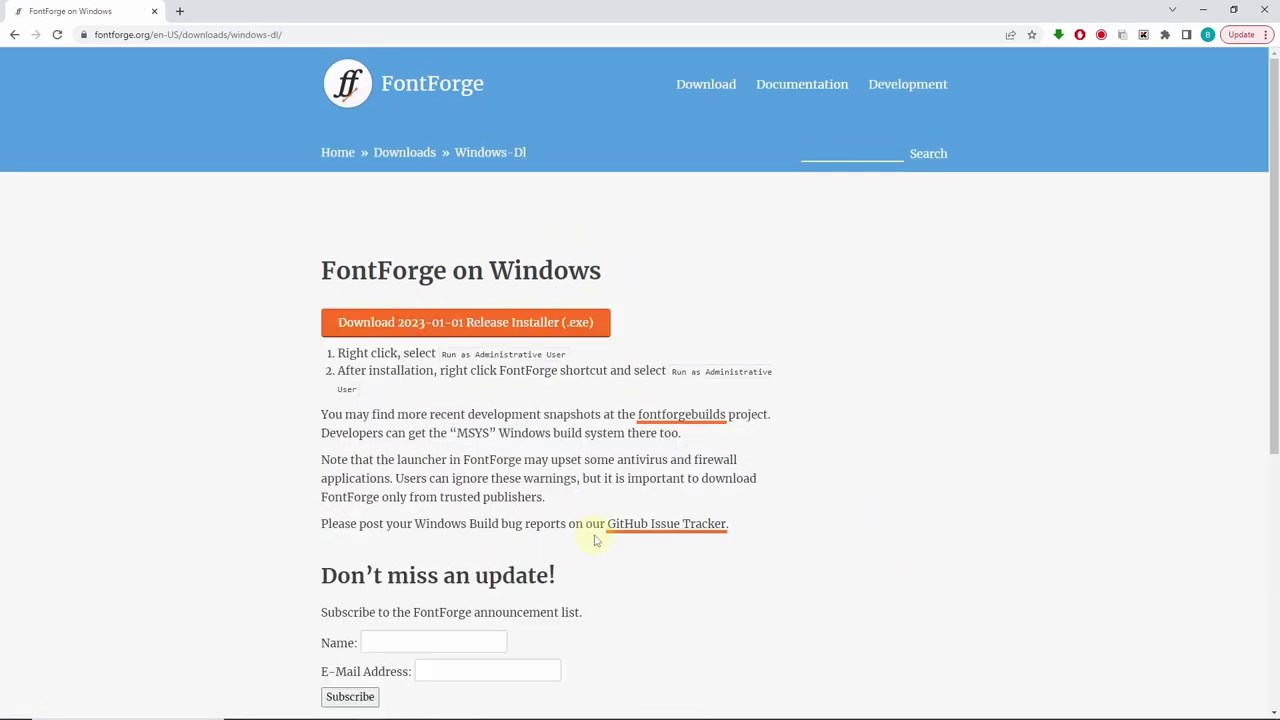
pyautogui.click(490, 326)
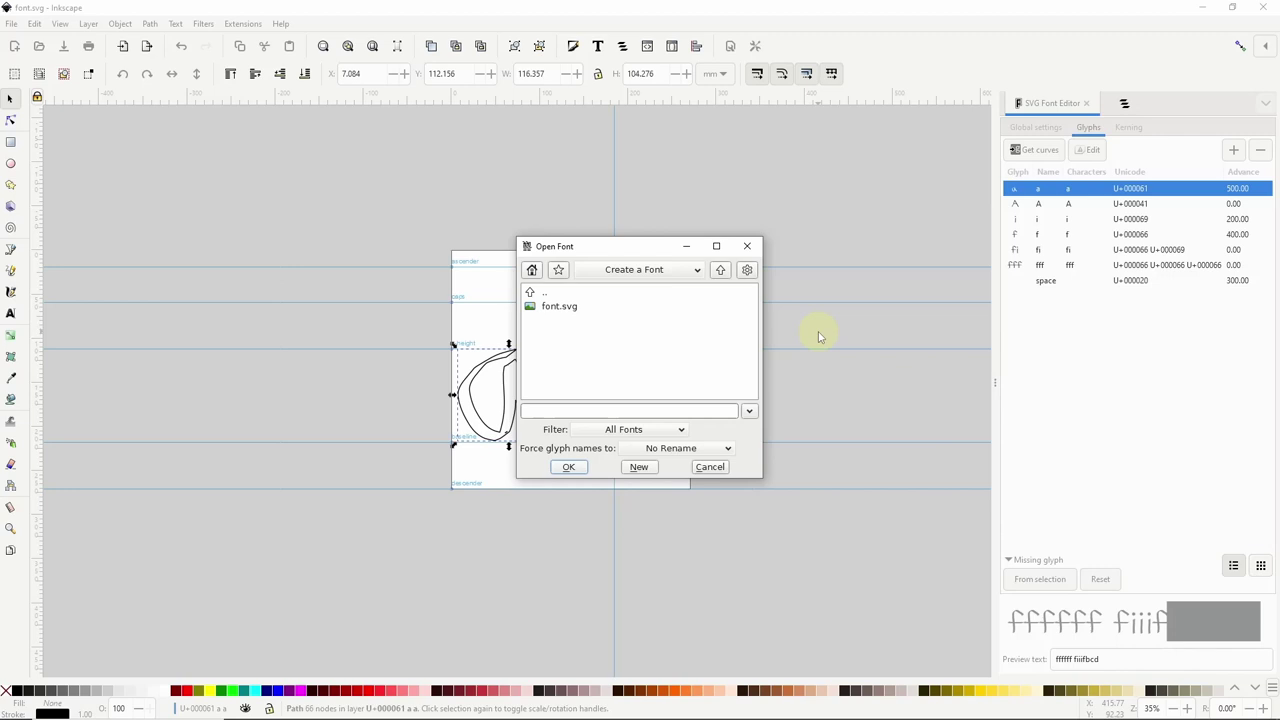
# - Open font.svg from the Create a Font folder in FontForge
pyautogui.moveTo(618, 254)
pyautogui.mouseDown()
pyautogui.moveTo(609, 237)
pyautogui.moveTo(601, 246)
pyautogui.mouseUp()
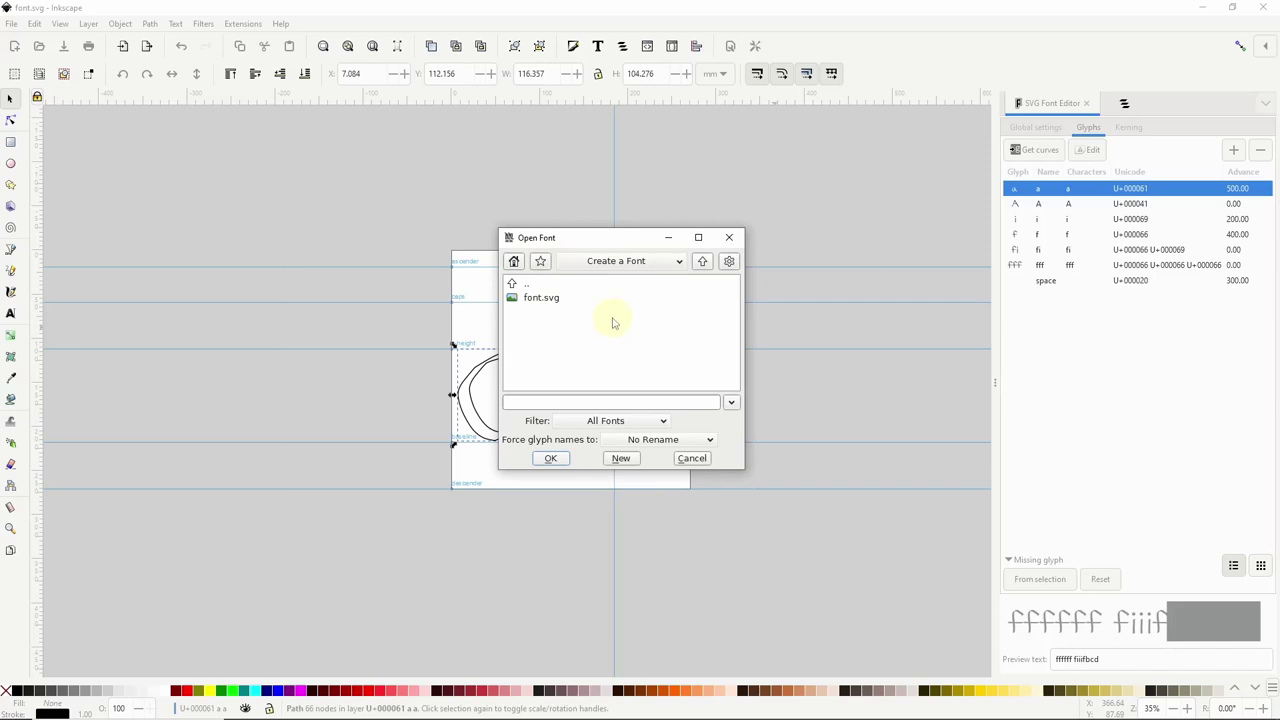
pyautogui.click(551, 297)
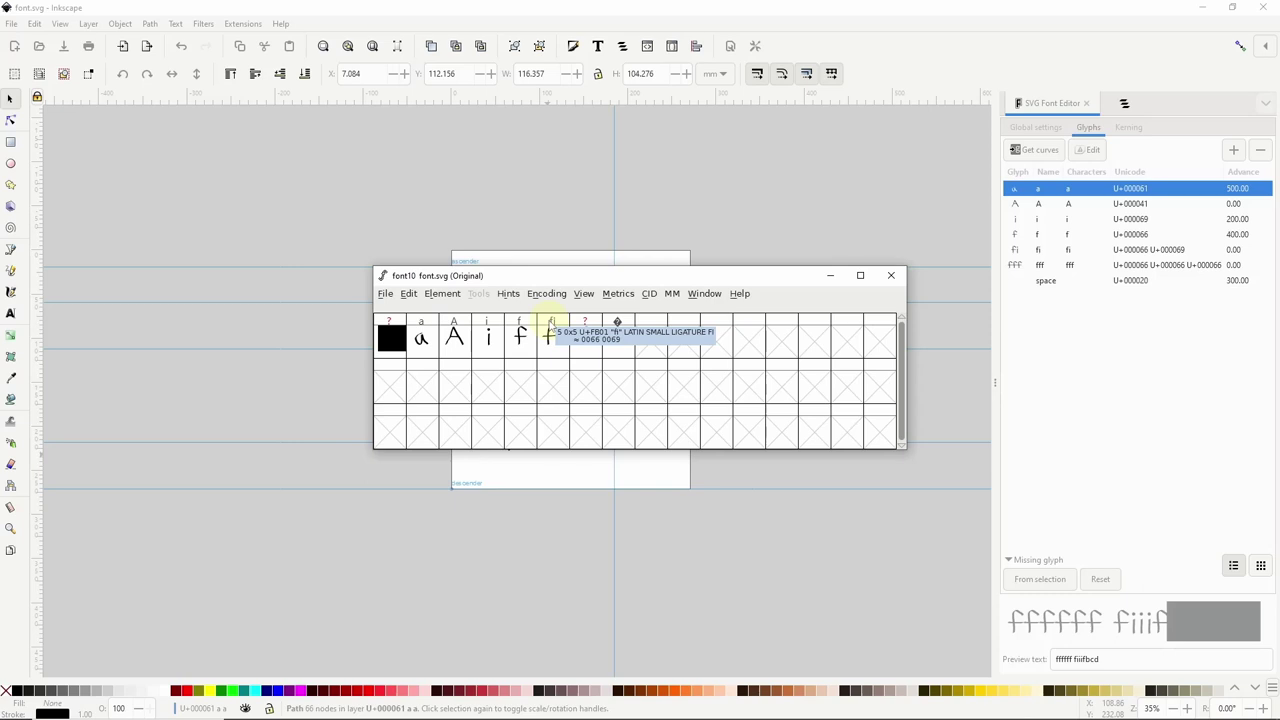
# - Transform all glyphs with a move of -200 in Y, including all layers and the guide layer
pyautogui.hotkey('ctrl', 'a')
pyautogui.rightClick(426, 346)
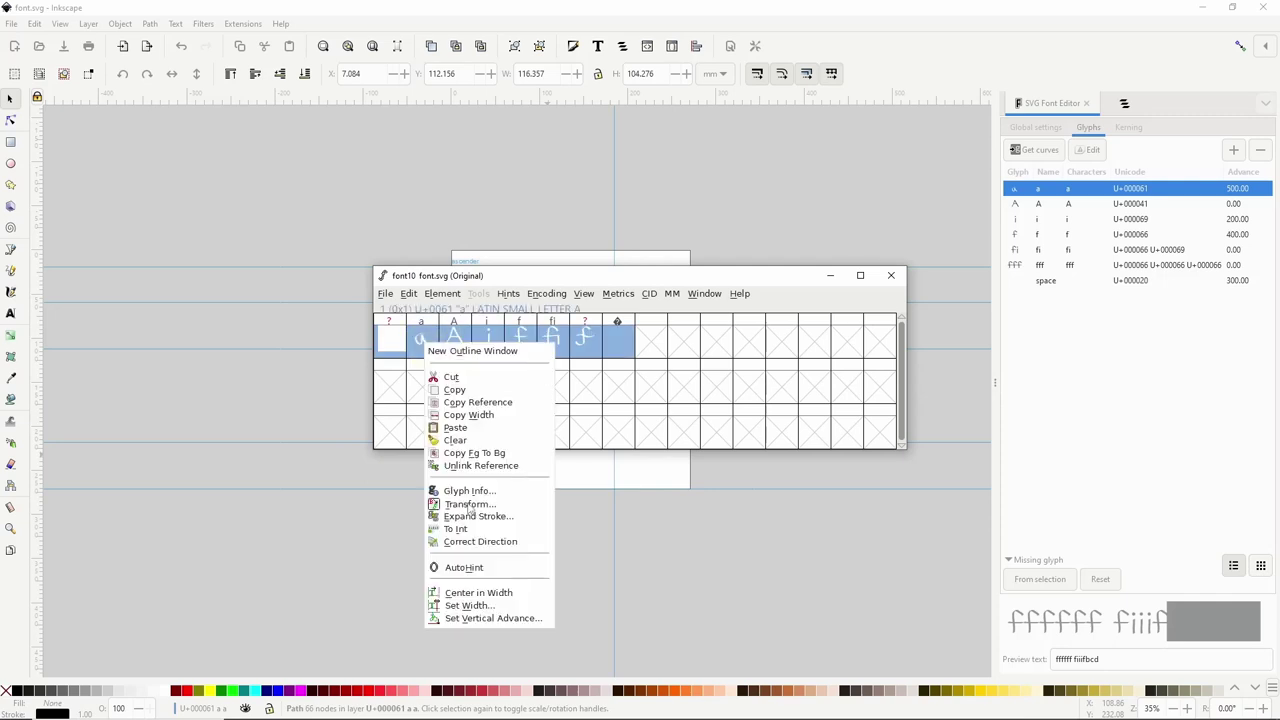
pyautogui.click(474, 505)
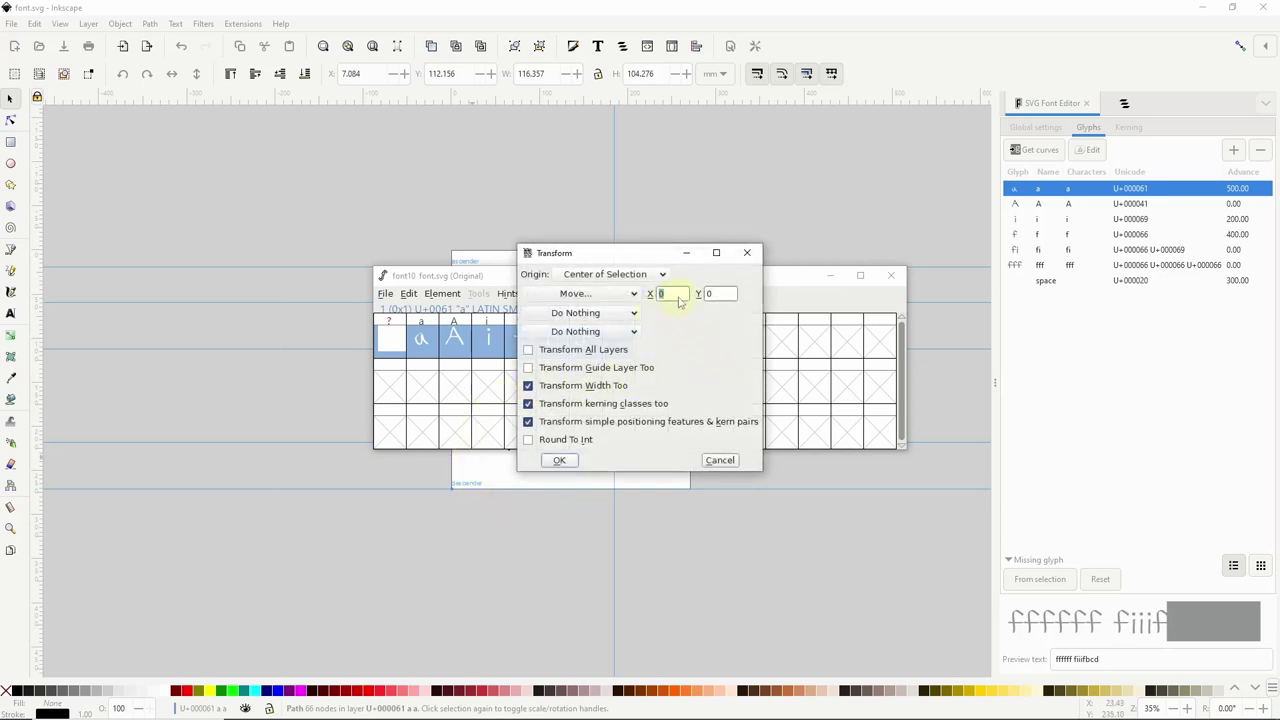
pyautogui.click(722, 294)
pyautogui.press('BackSpace')
pyautogui.write('-200')
pyautogui.click(528, 367)
pyautogui.click(528, 349)
pyautogui.click(563, 460)
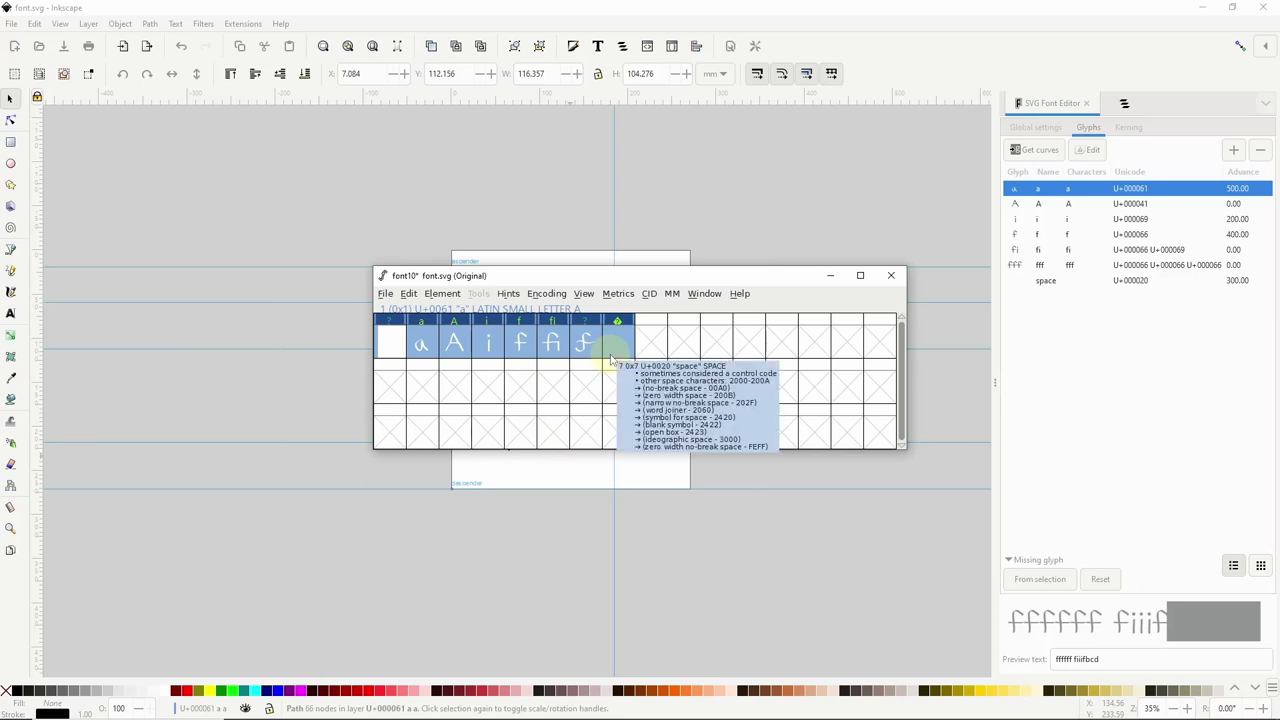
# - Open the outline of the lowercase a, reshape the curve at its upper tip and the edge of its stem, and close it
pyautogui.click(486, 343)
pyautogui.doubleClick(424, 346)
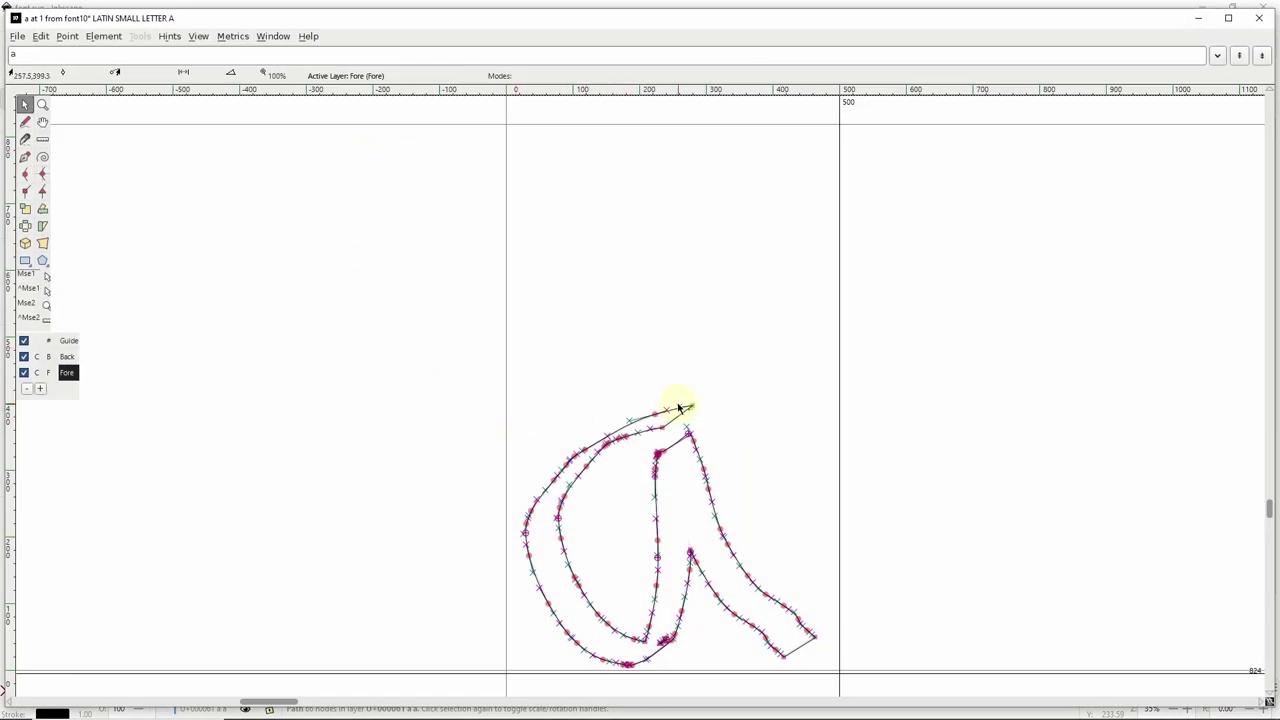
pyautogui.moveTo(680, 410); pyautogui.dragTo(681, 389)
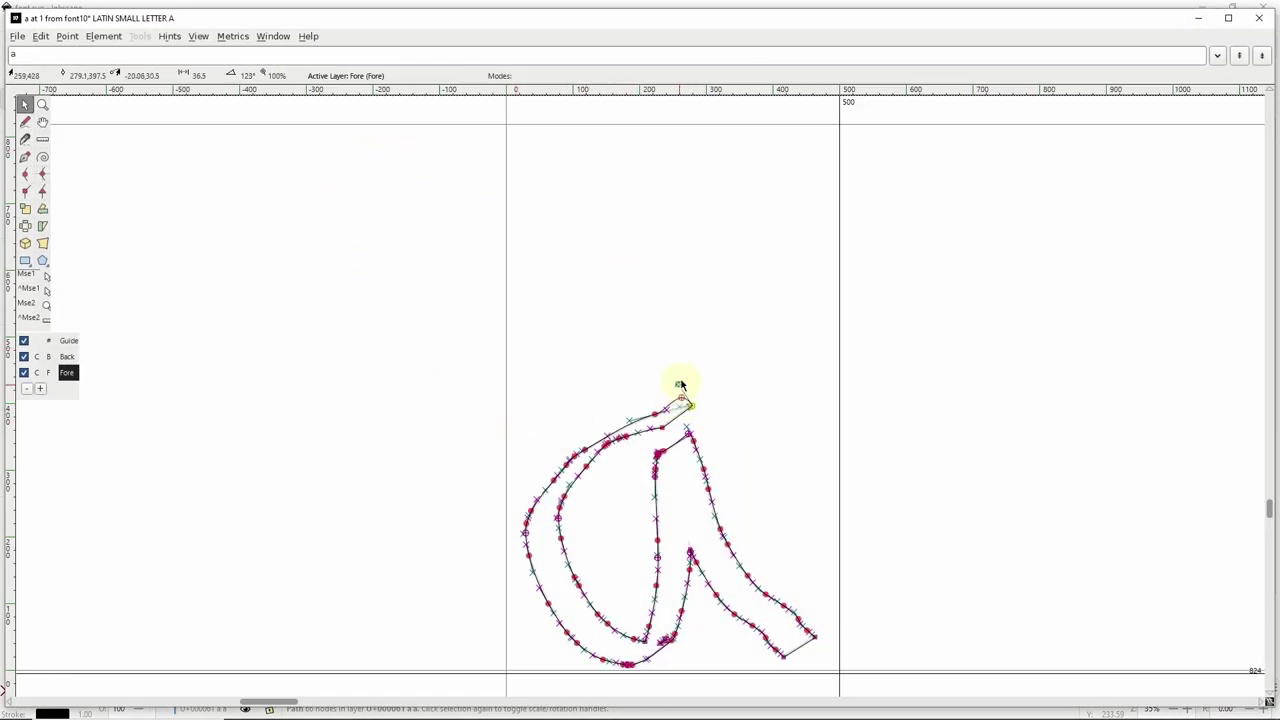
pyautogui.click(709, 488)
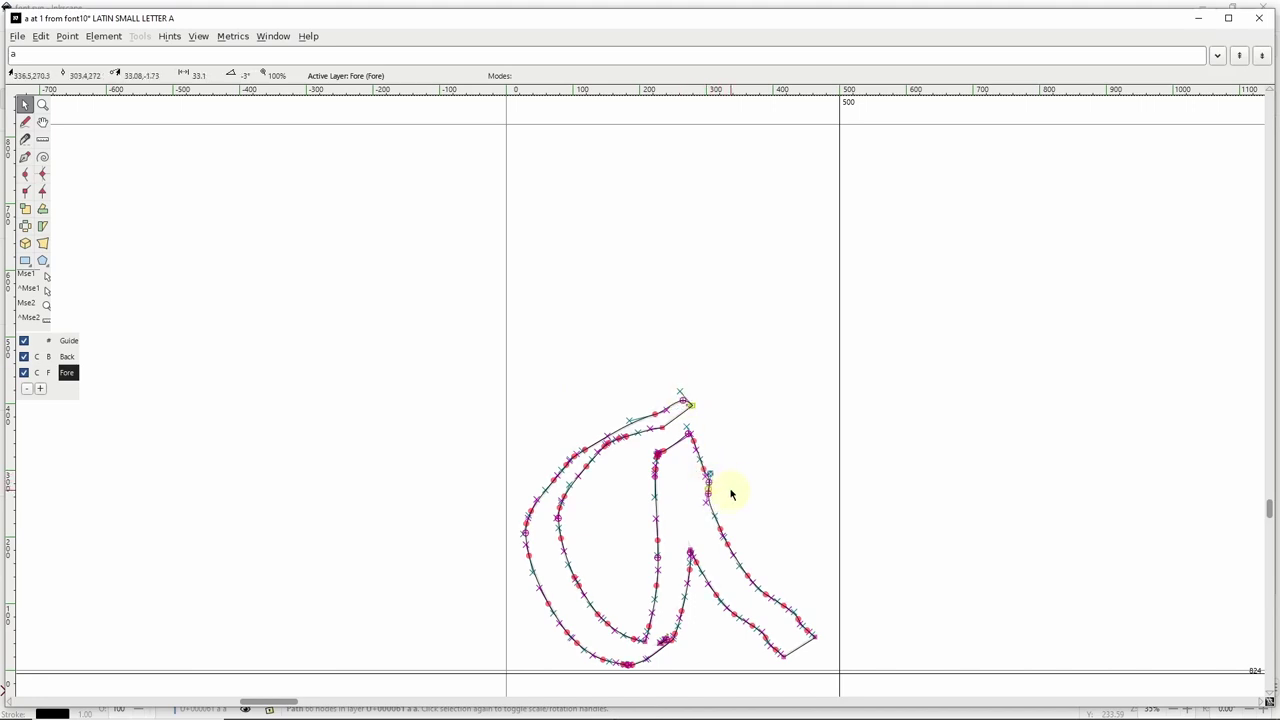
pyautogui.click(1259, 18)
# - Check the glyph widths and ligatures in a new metrics window with the sample text aAiffifff
pyautogui.click(616, 294)
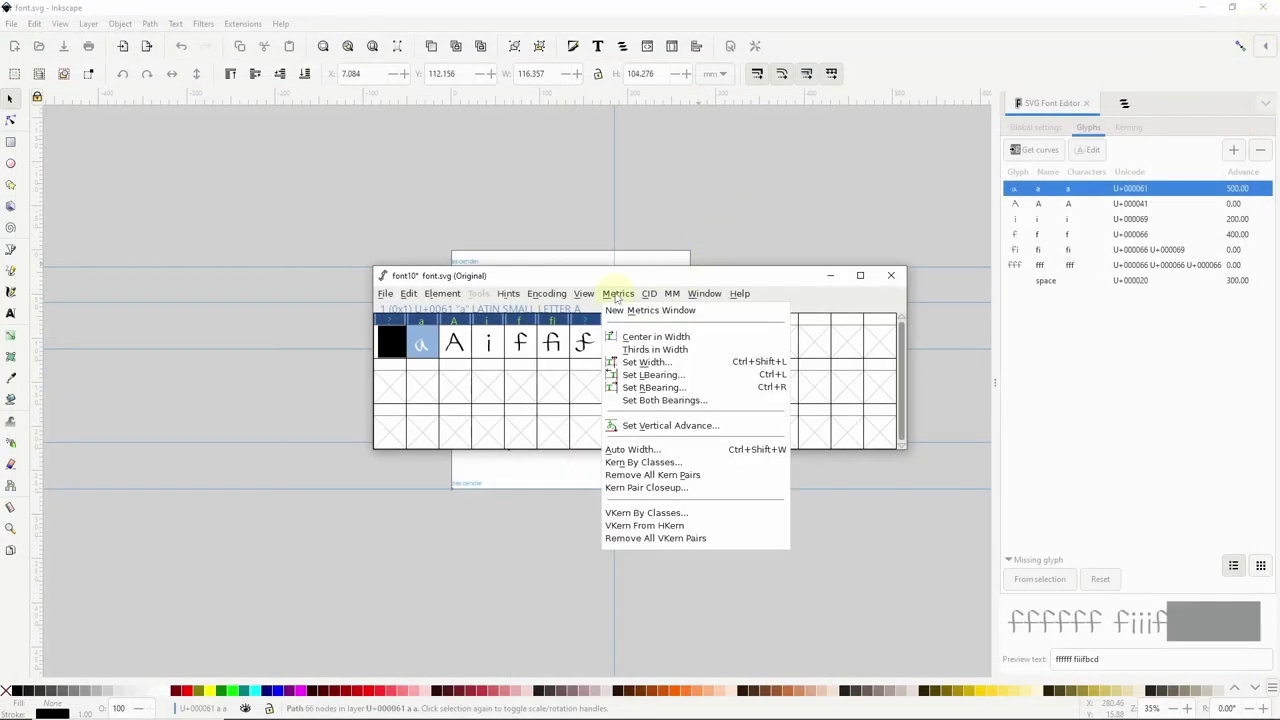
pyautogui.click(638, 312)
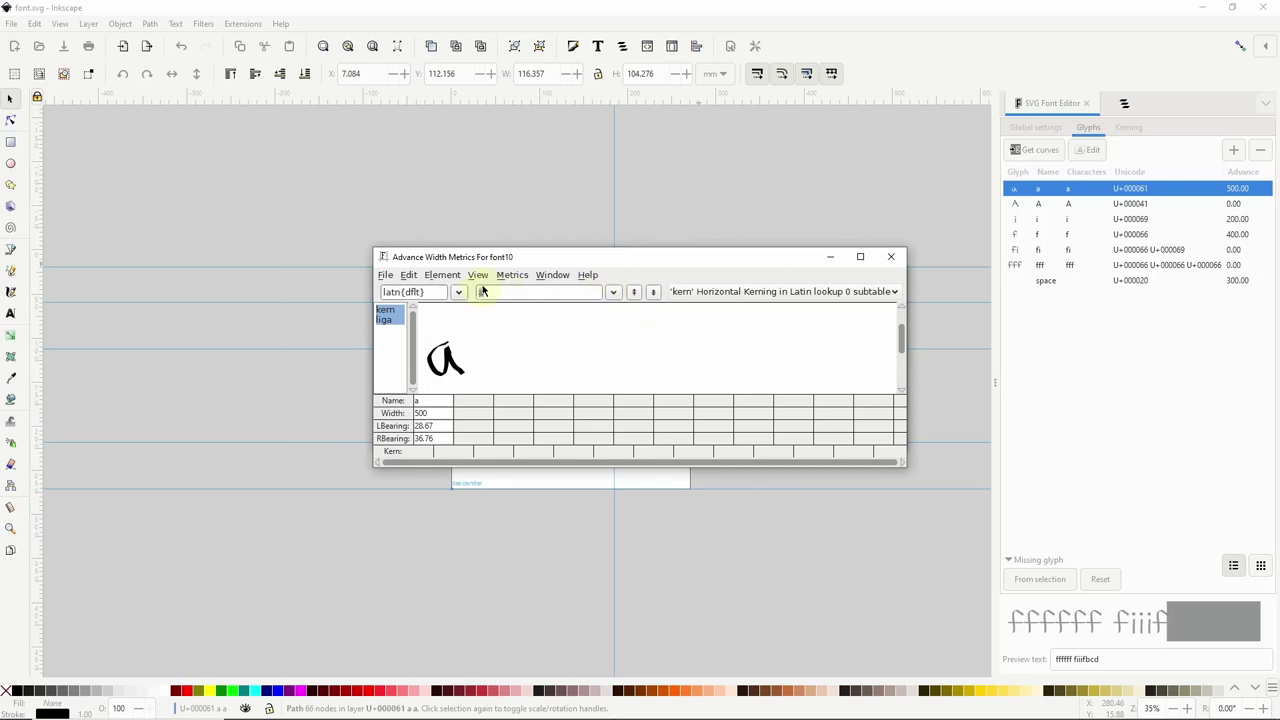
pyautogui.write('Aif')
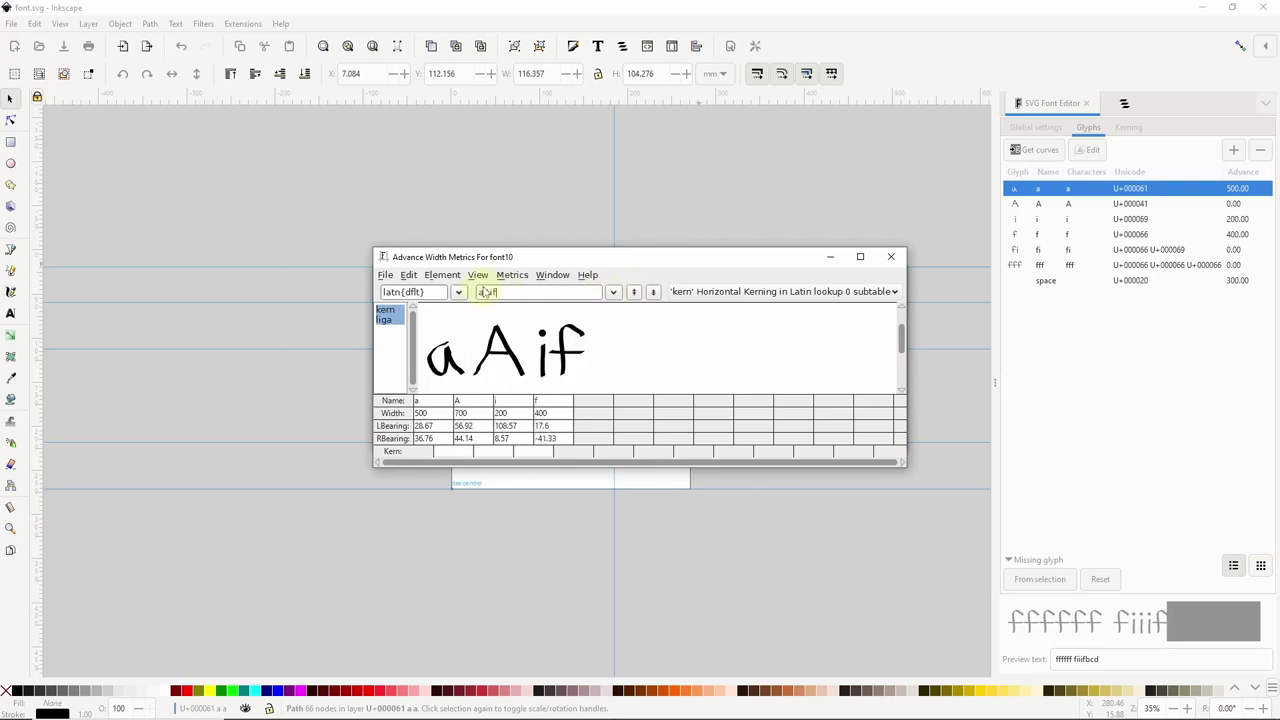
pyautogui.write('fi')
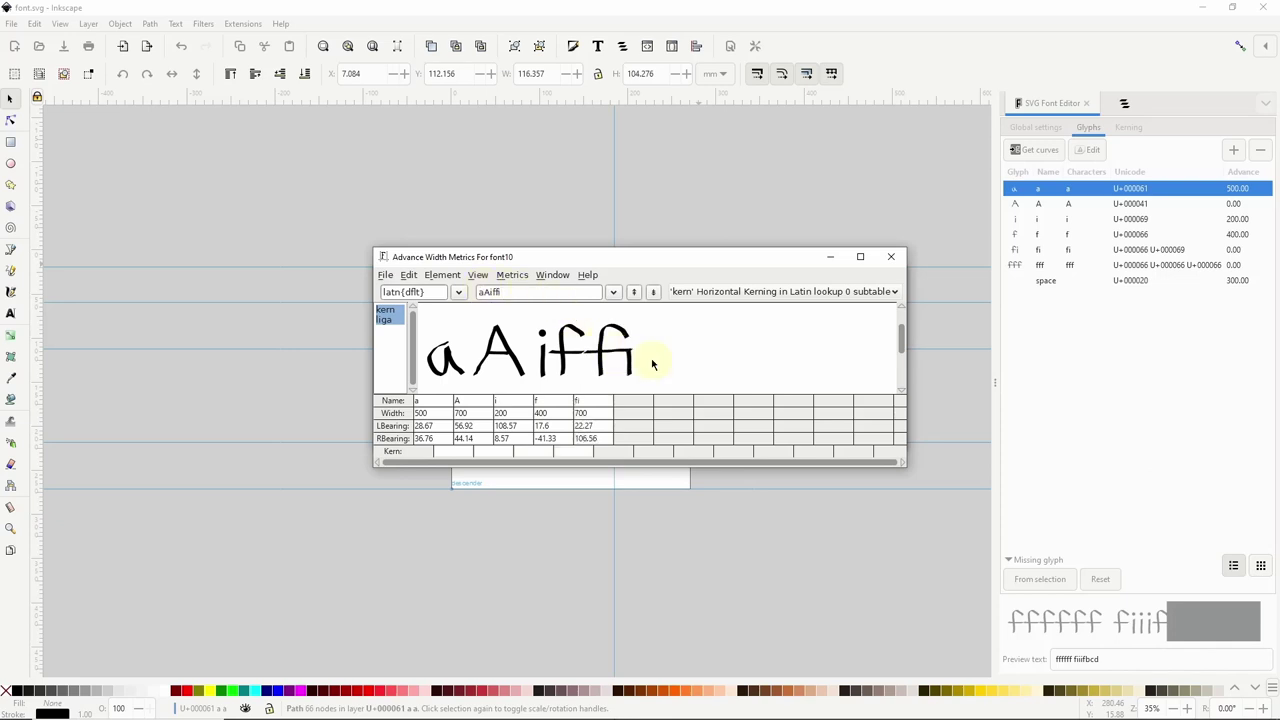
pyautogui.write('fff')
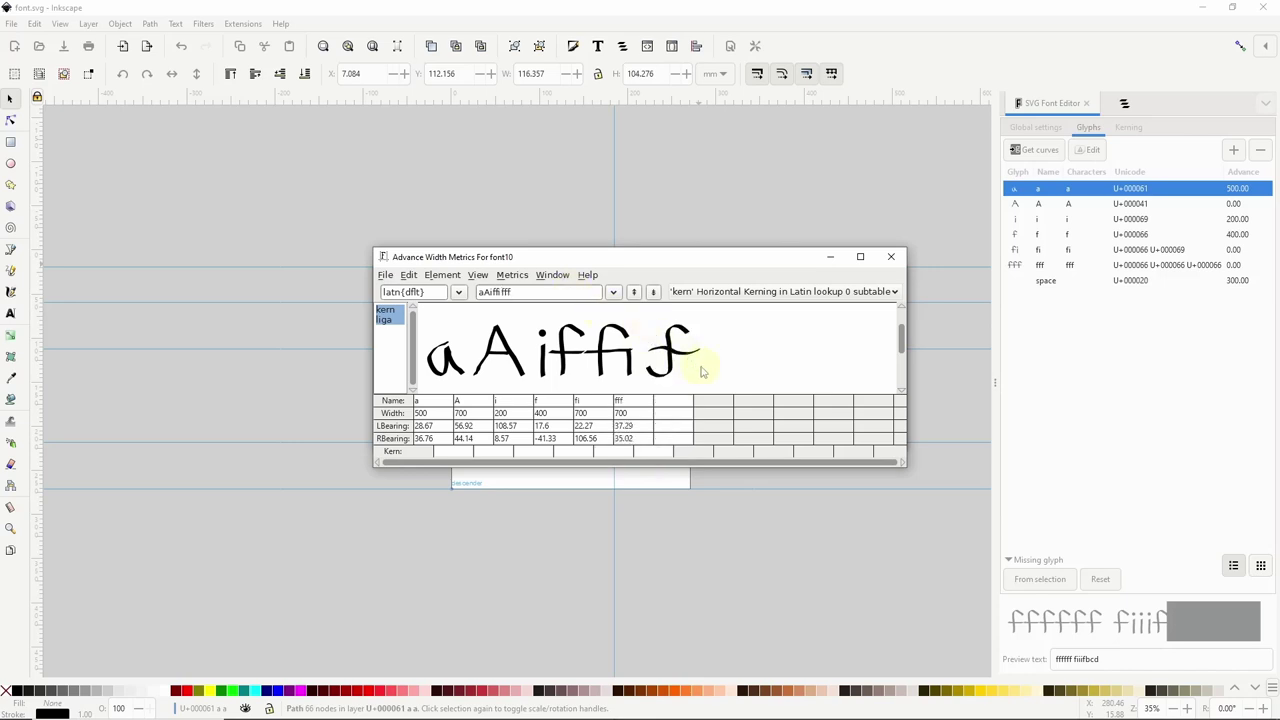
pyautogui.click(890, 259)
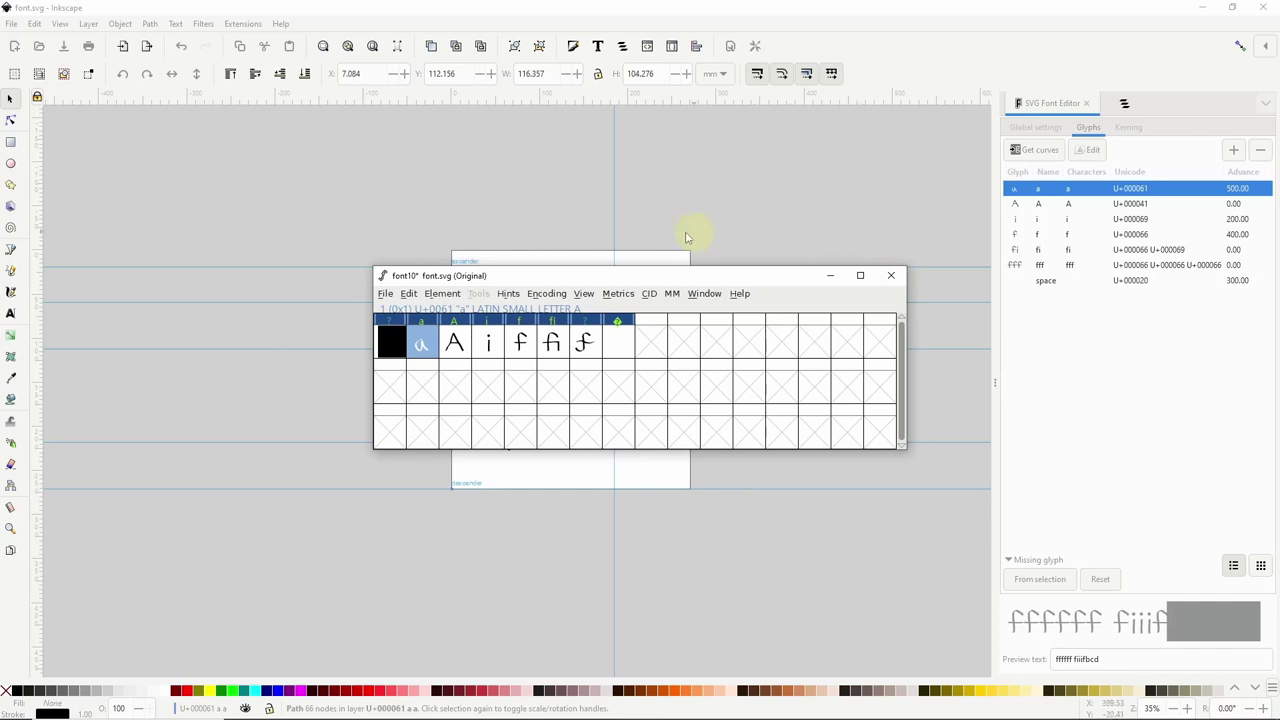
# - Generate the font as TrueType file font10.ttf in the Create a Font folder, saving it despite the validation errors
pyautogui.click(387, 294)
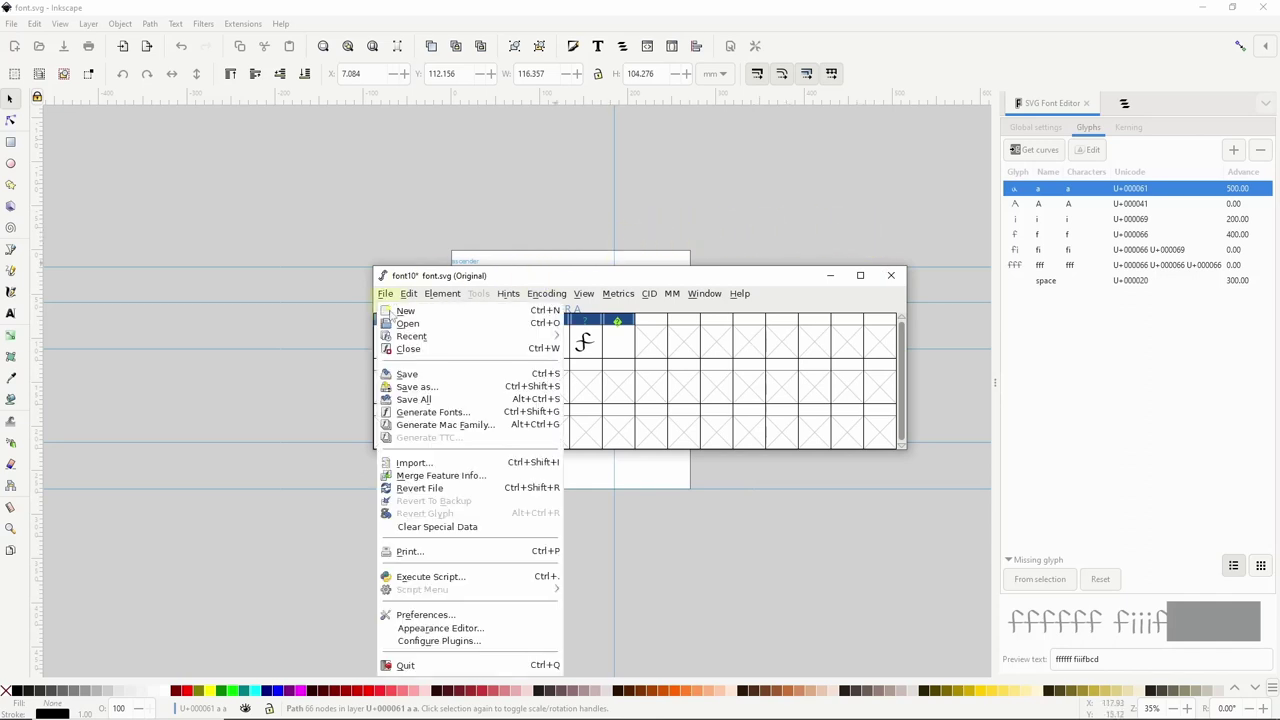
pyautogui.click(447, 416)
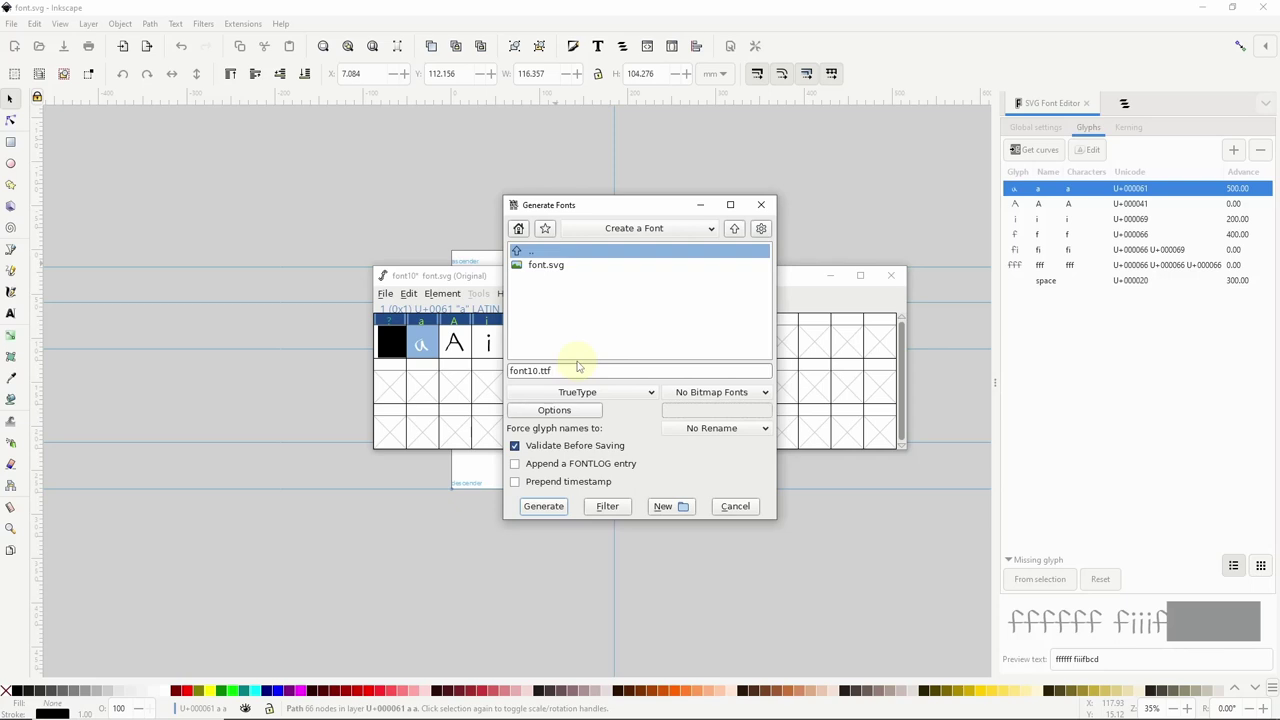
pyautogui.click(577, 393)
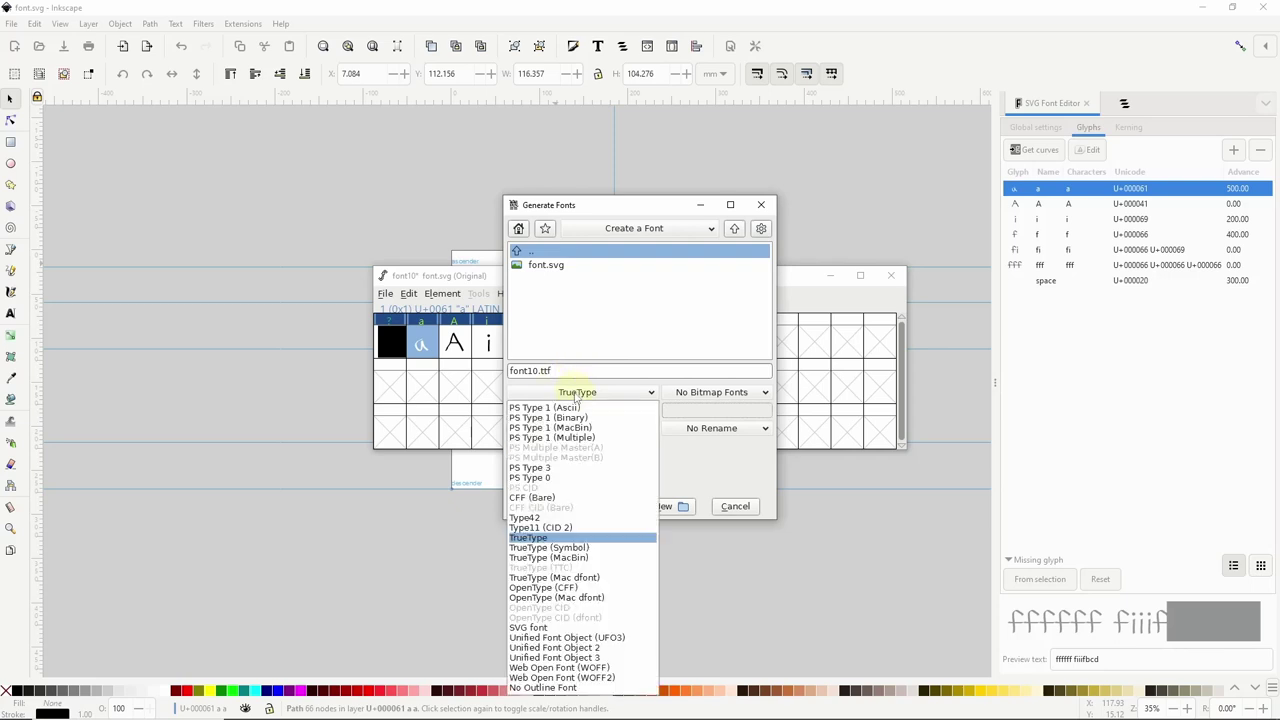
pyautogui.click(555, 540)
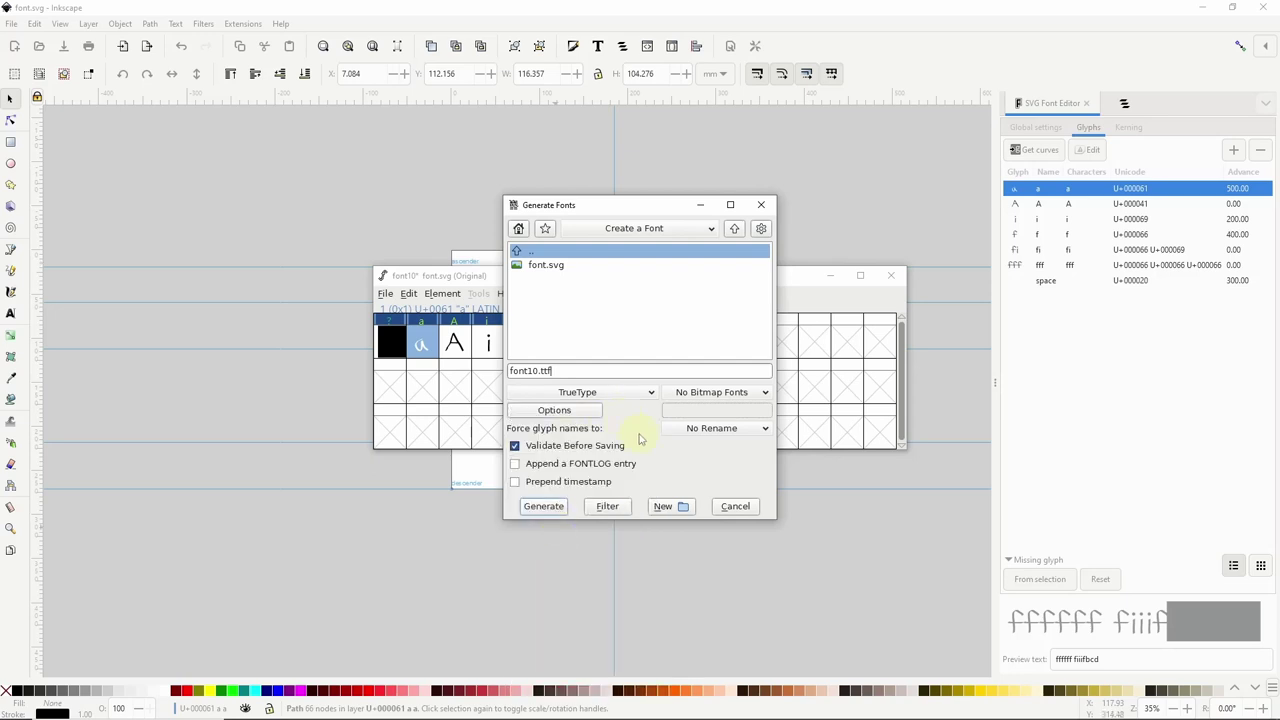
pyautogui.click(545, 507)
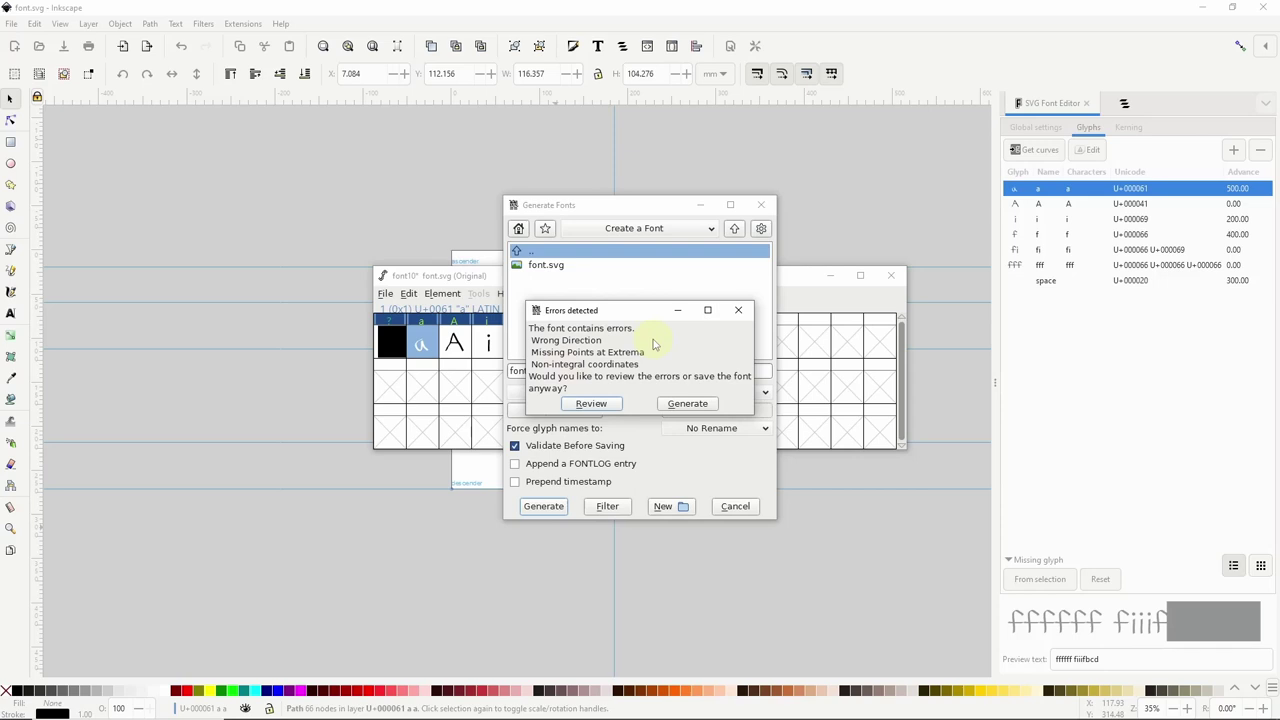
pyautogui.click(684, 405)
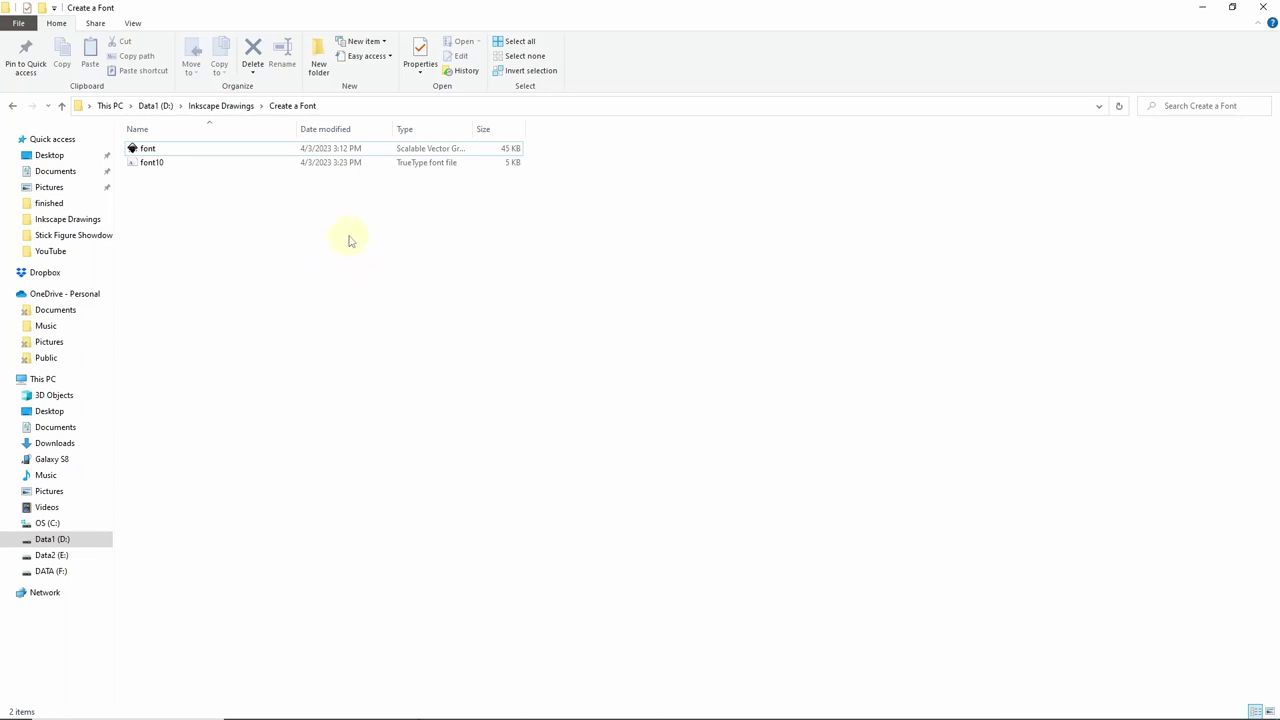
# - Open the font10 TrueType file from the Create a Font folder in File Explorer and install it on the system
pyautogui.click(176, 164)
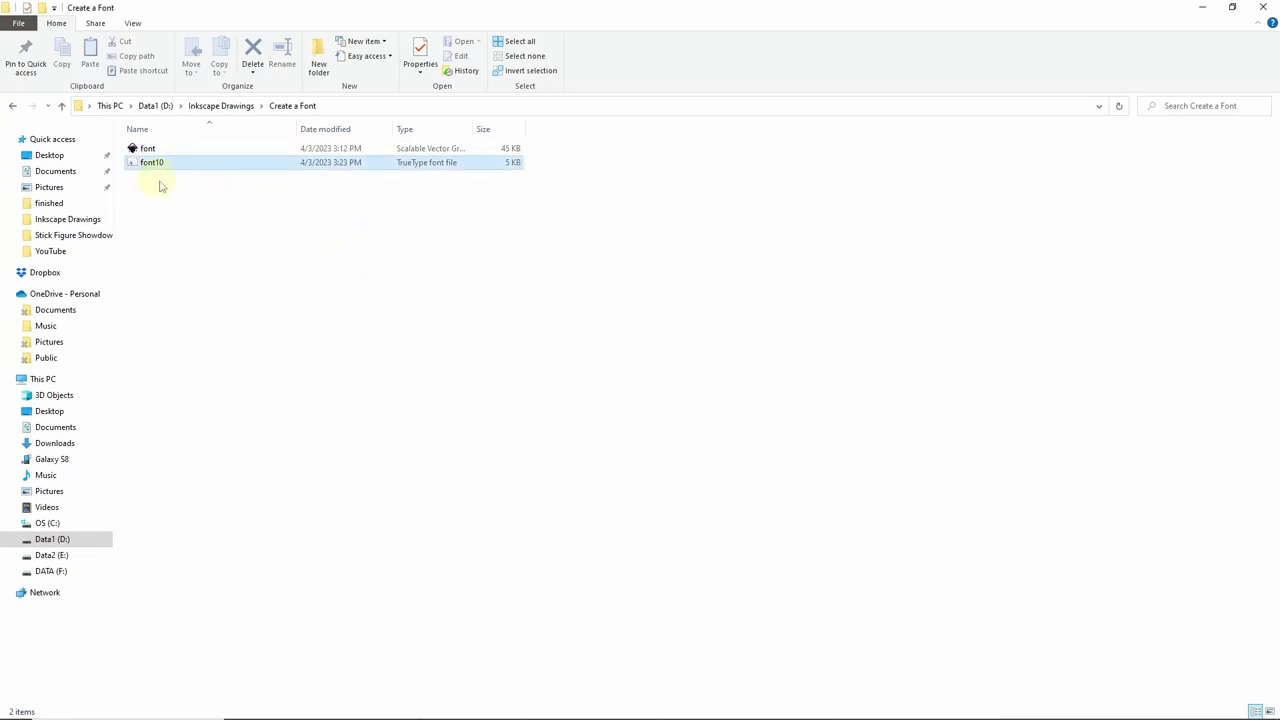
pyautogui.doubleClick(226, 163)
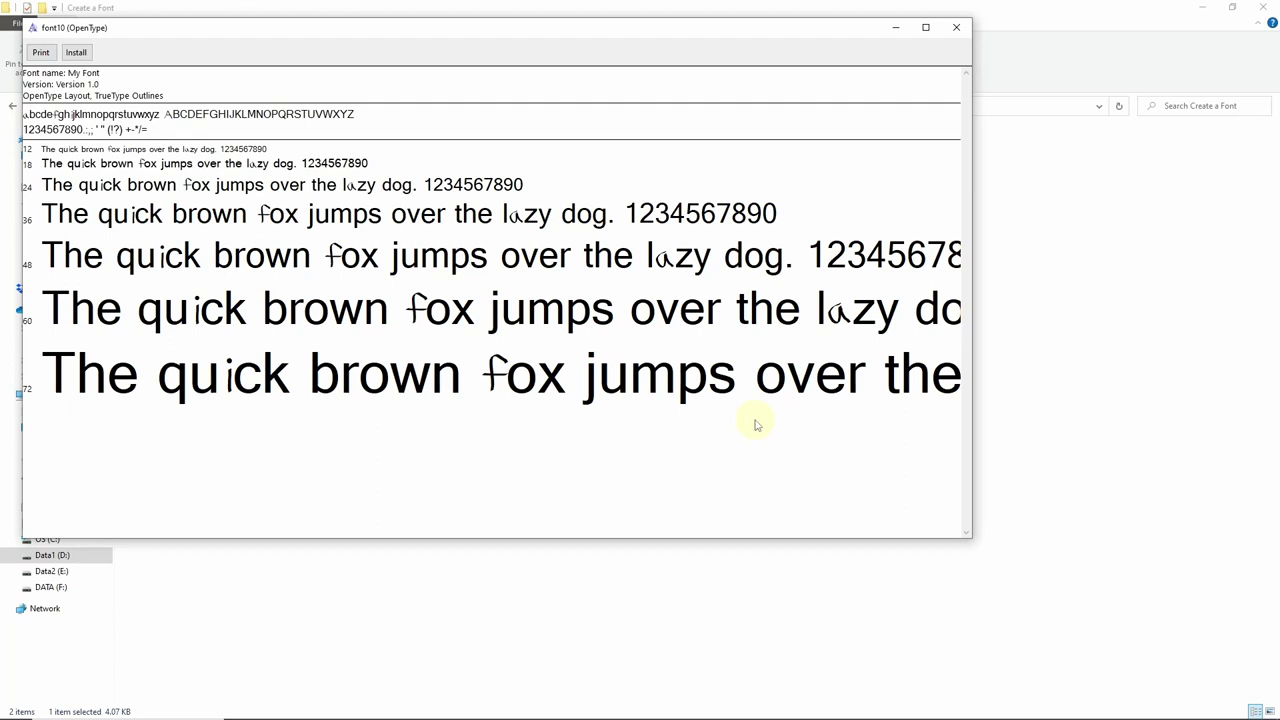
pyautogui.click(77, 53)
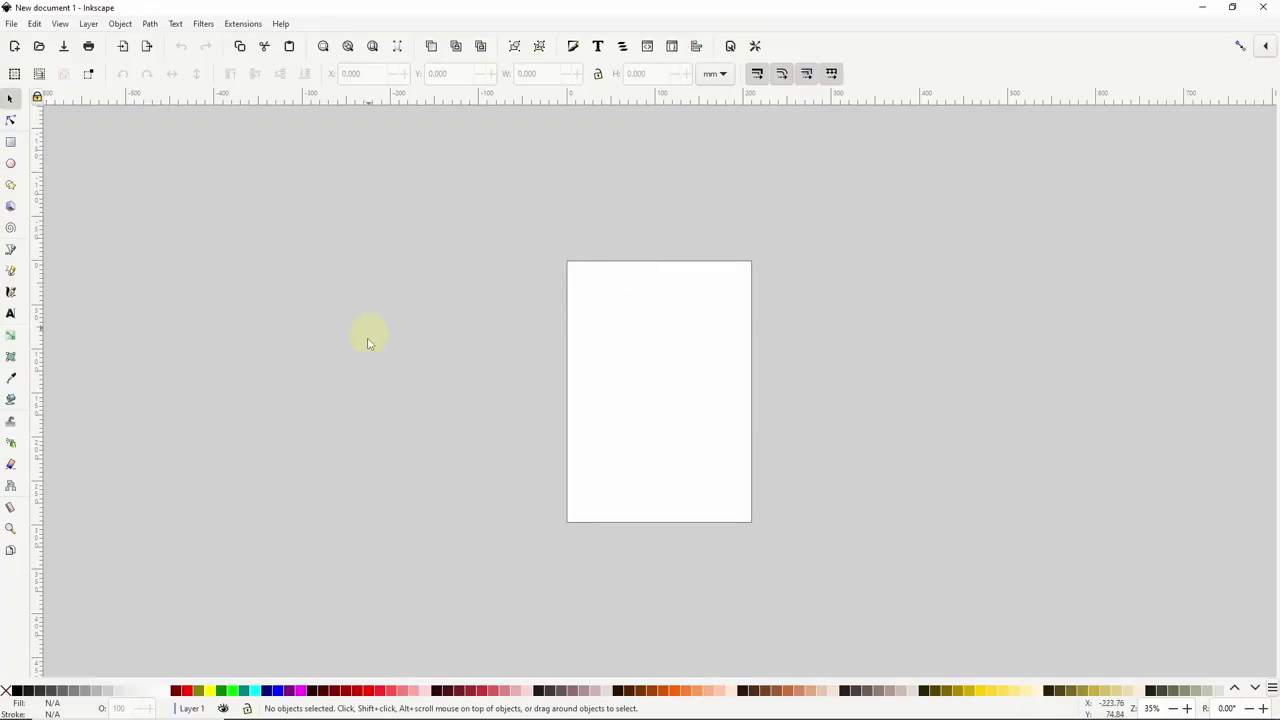
# - In a new Inkscape document, place the text aAif beside the page using the font My Font
pyautogui.click(11, 314)
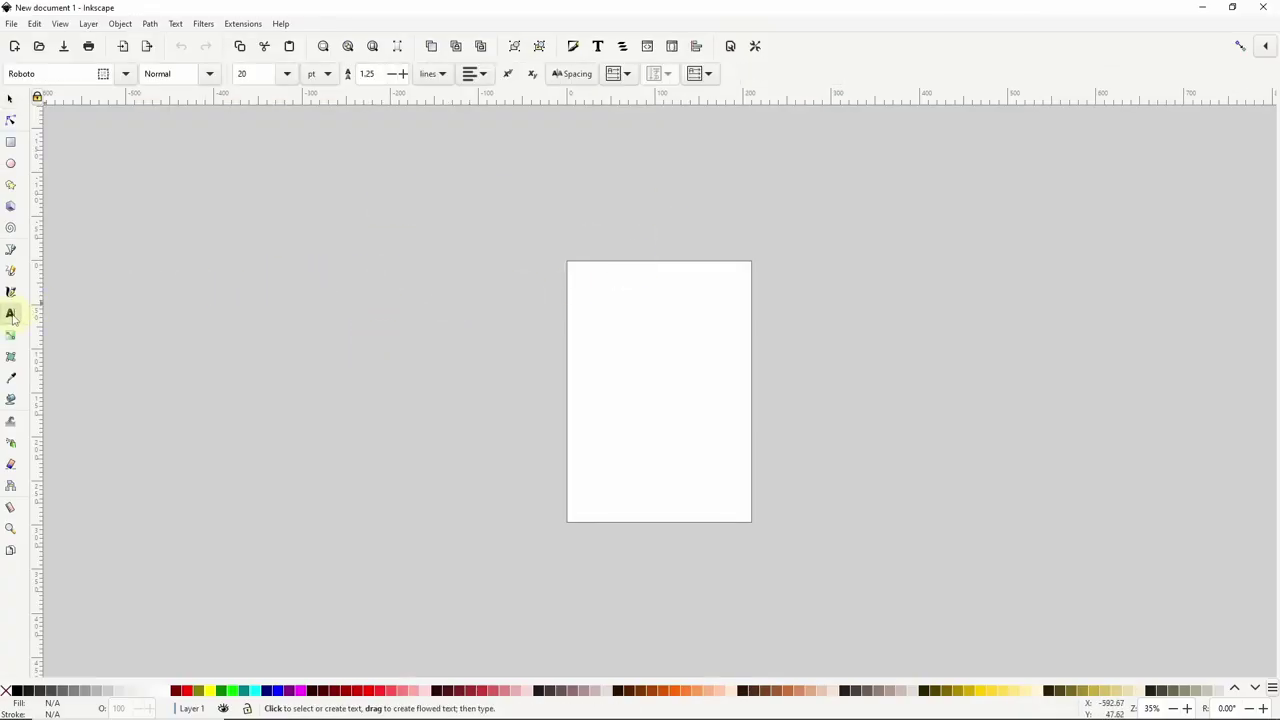
pyautogui.click(125, 74)
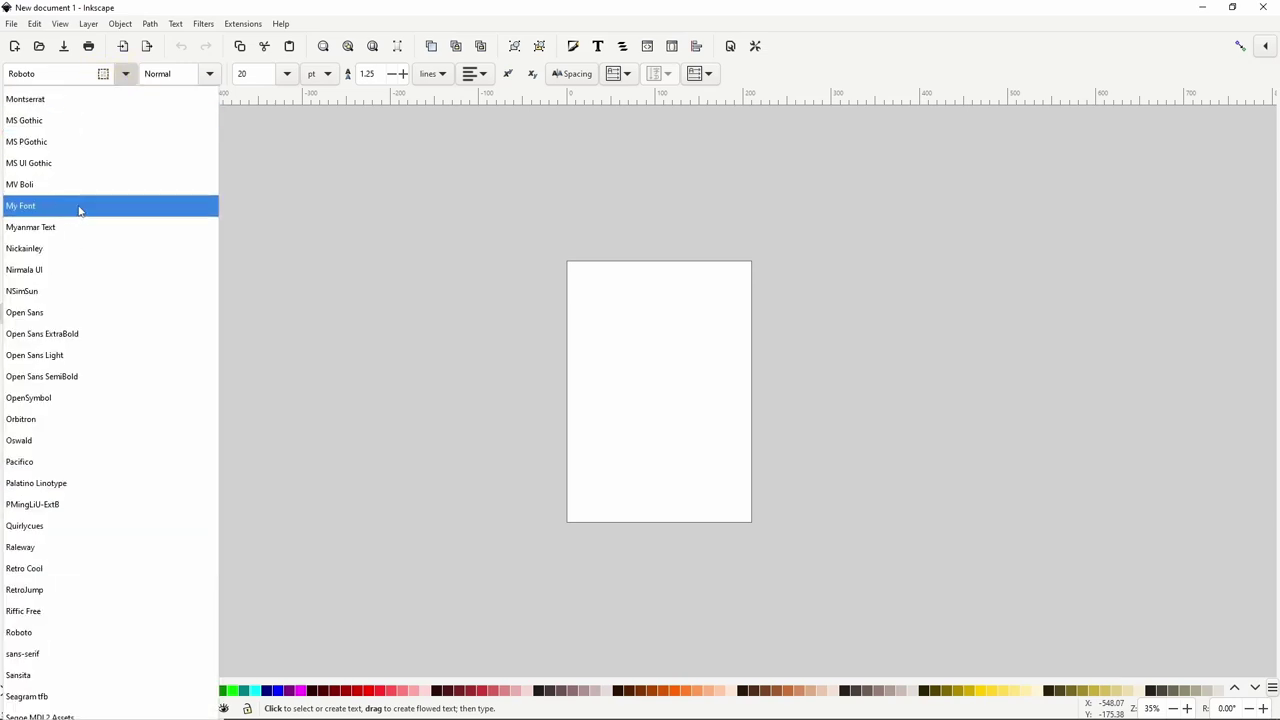
pyautogui.click(79, 206)
pyautogui.scroll(2, 345, 352)
pyautogui.scroll(2, 345, 352)
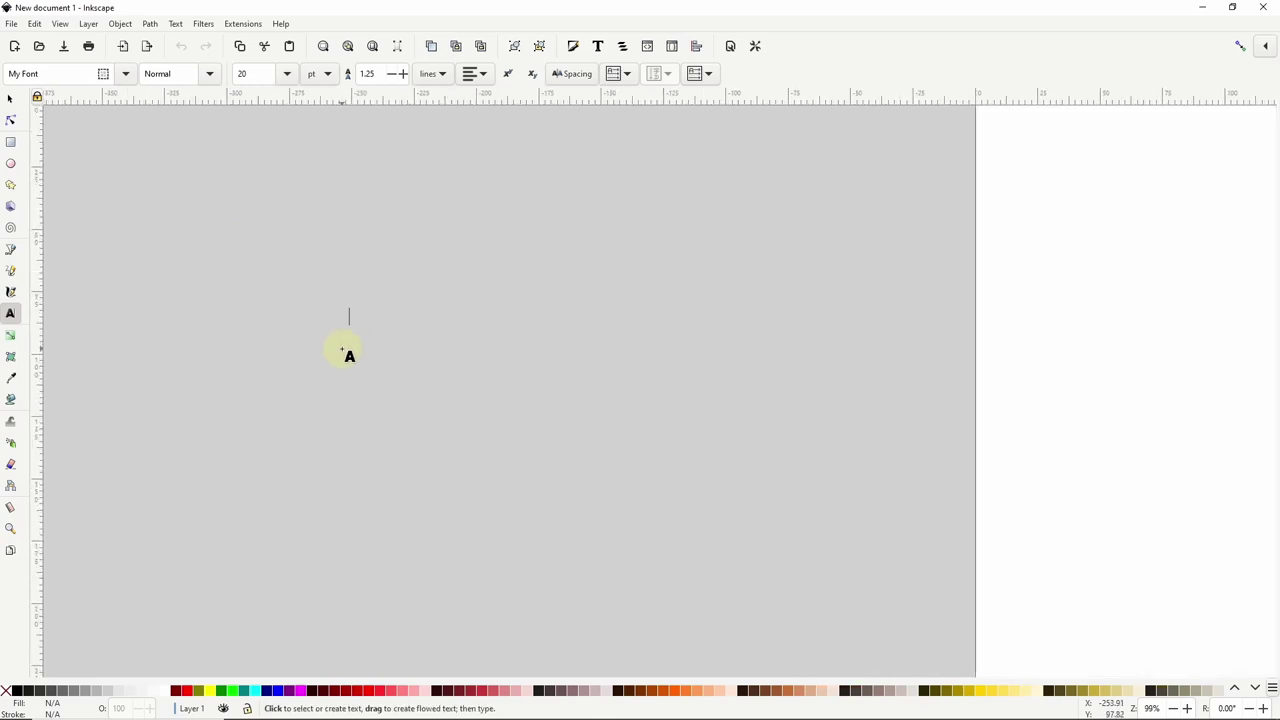
pyautogui.click(352, 328)
pyautogui.write('aAif')
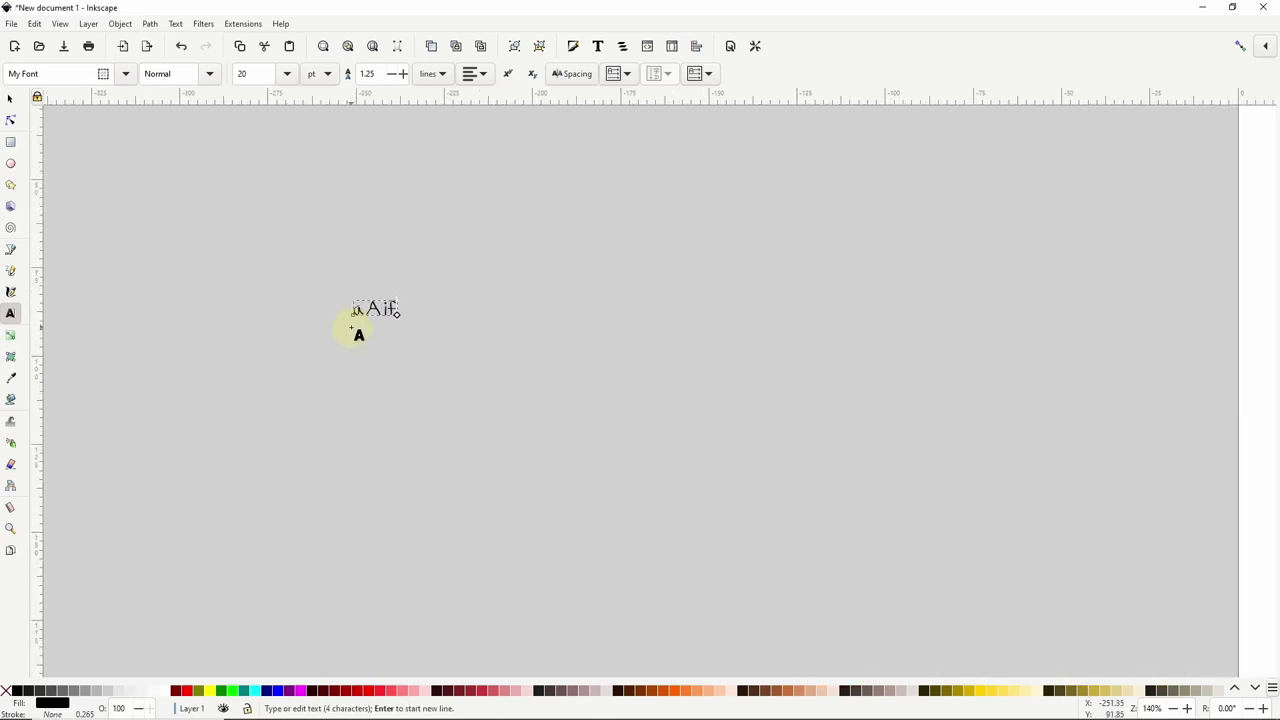
# - Extend the sample text with jmAa iffi and the fff ligature to test missing characters and ligatures
pyautogui.scroll(3, 410, 299)
pyautogui.write('jmAS')
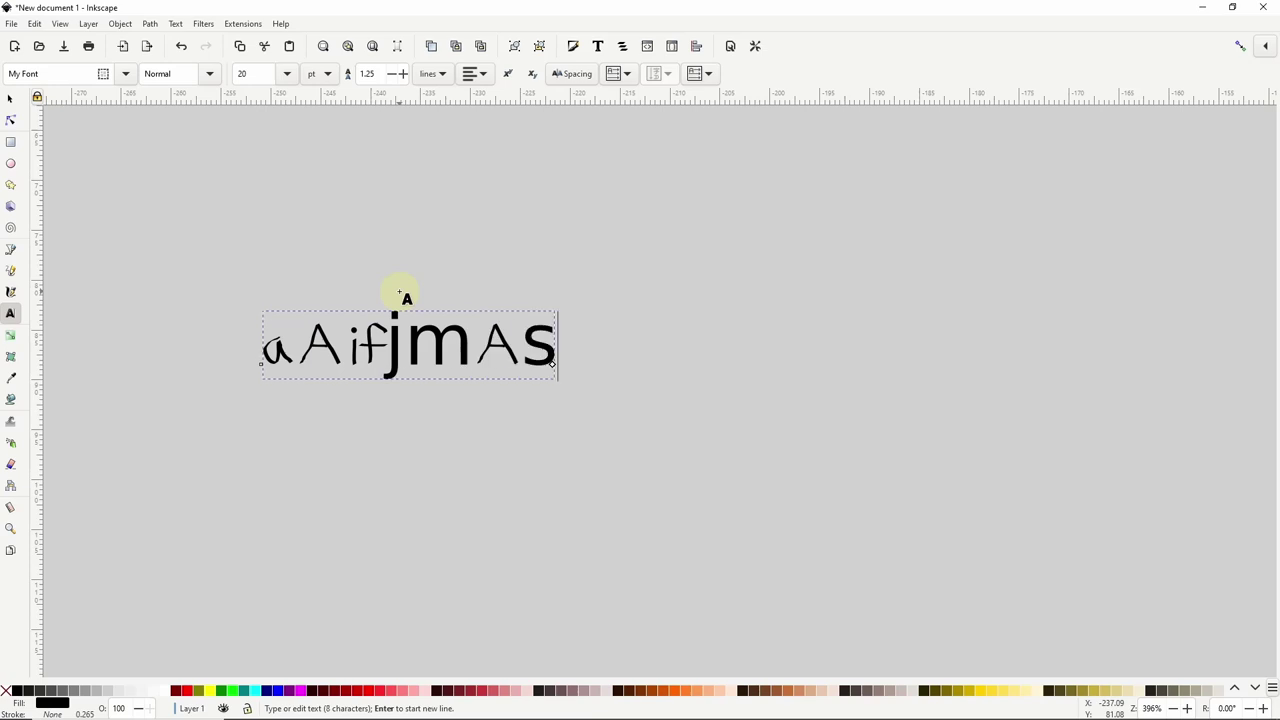
pyautogui.press('BackSpace')
pyautogui.write('a i')
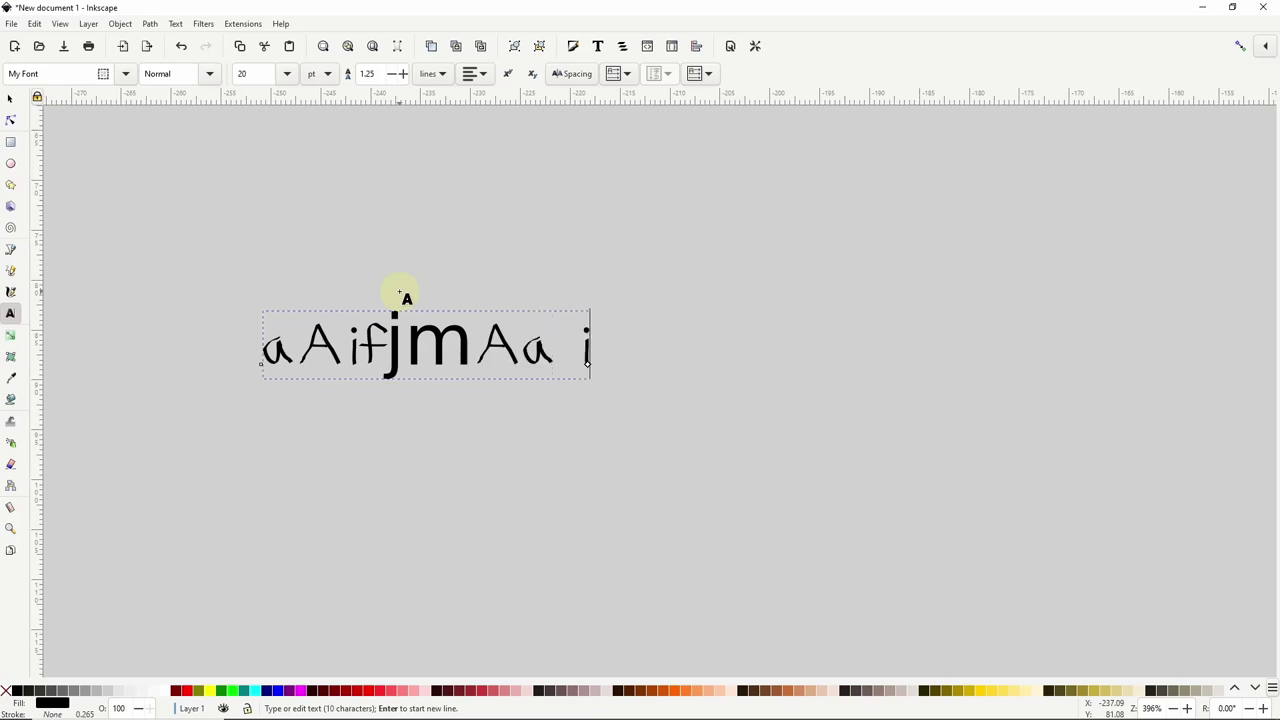
pyautogui.write('ffi')
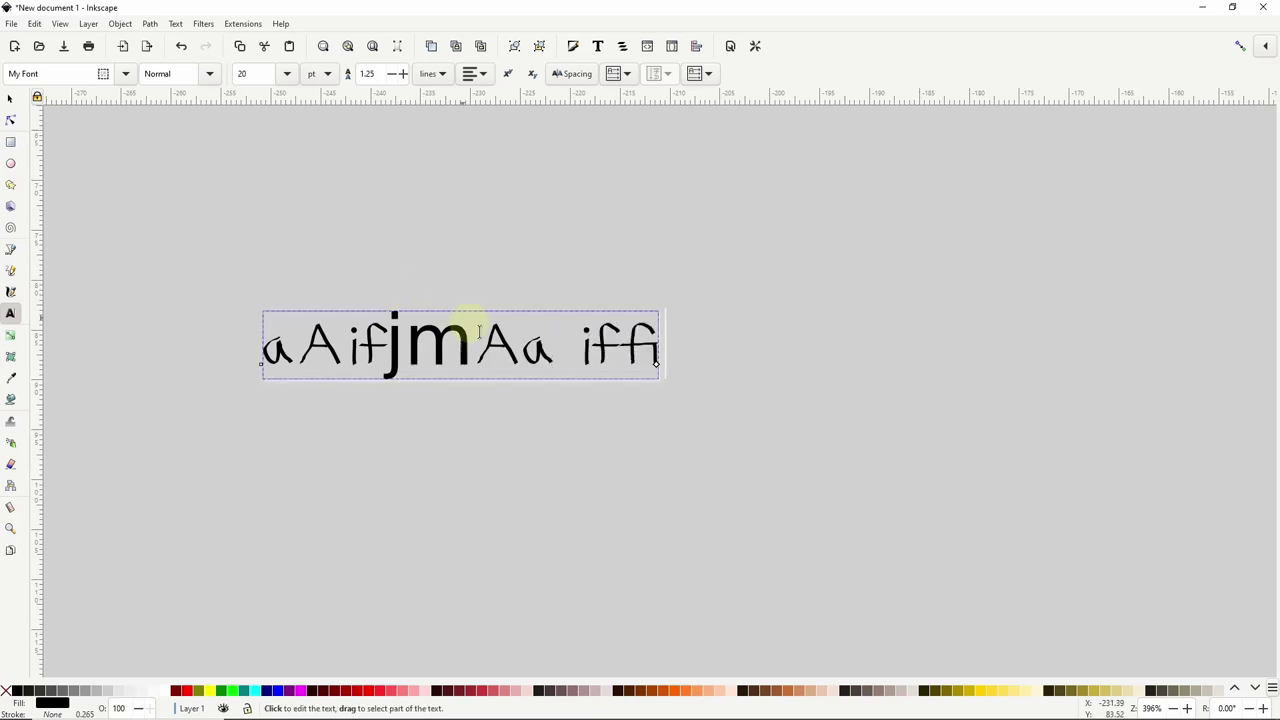
pyautogui.write('f')
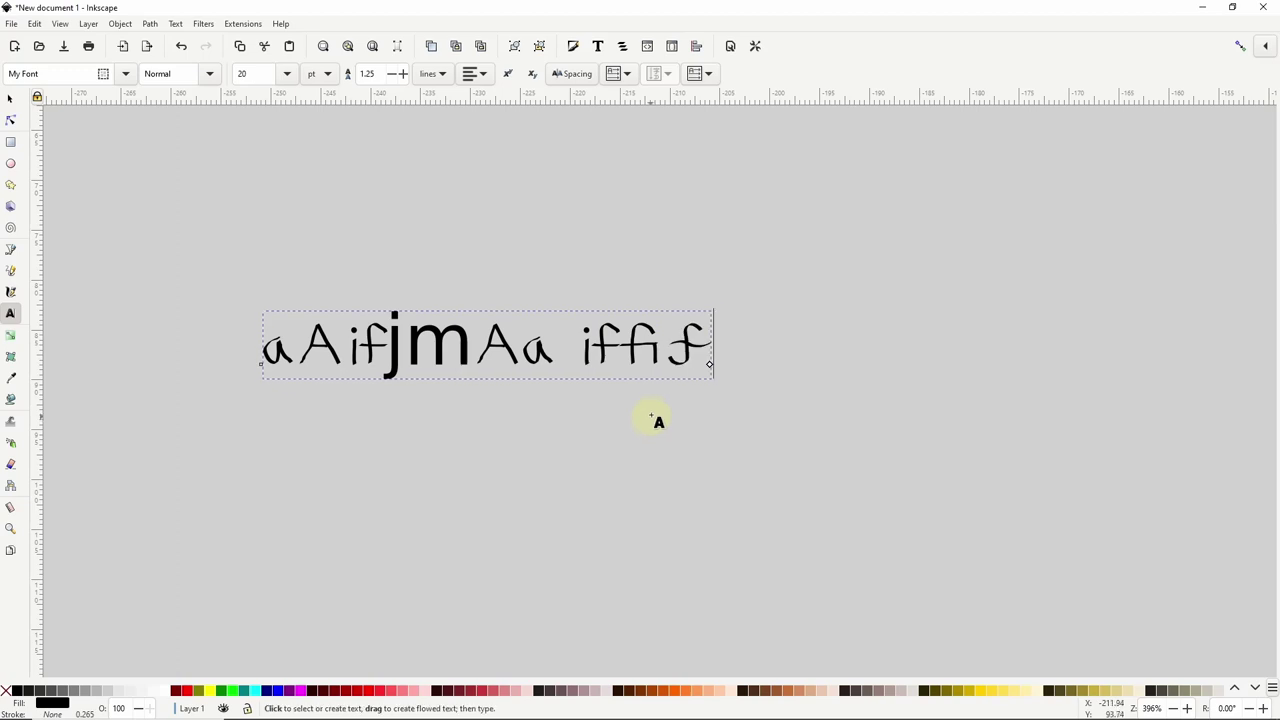